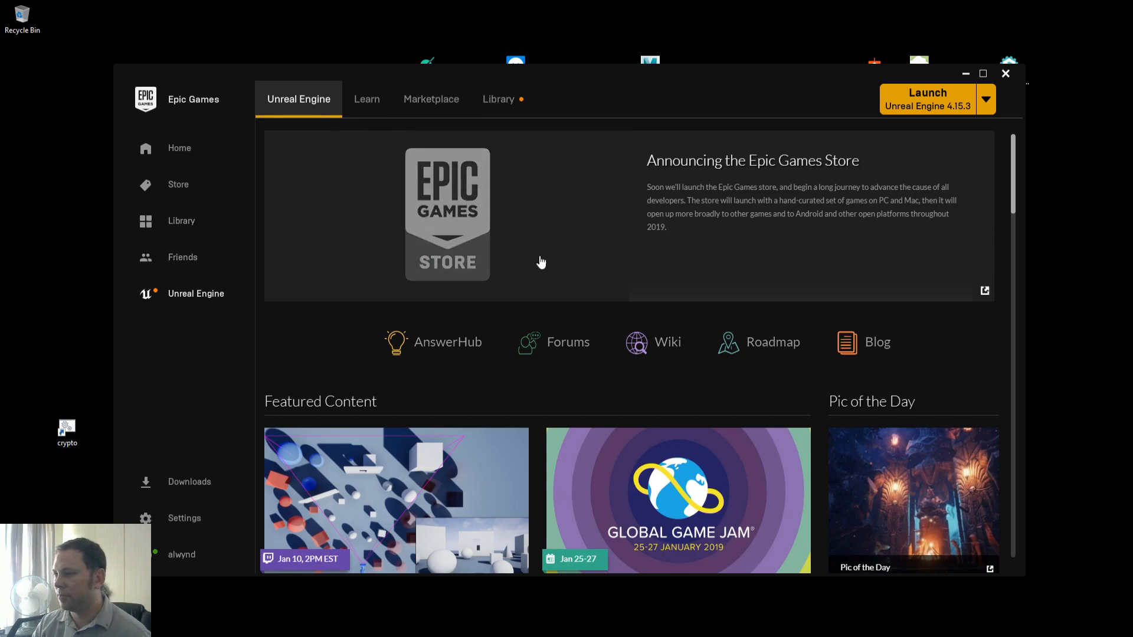
Select Unreal Engine 4.21.0 as the engine version, launch it, and close the Epic Games launcher window
left_click(499, 111)
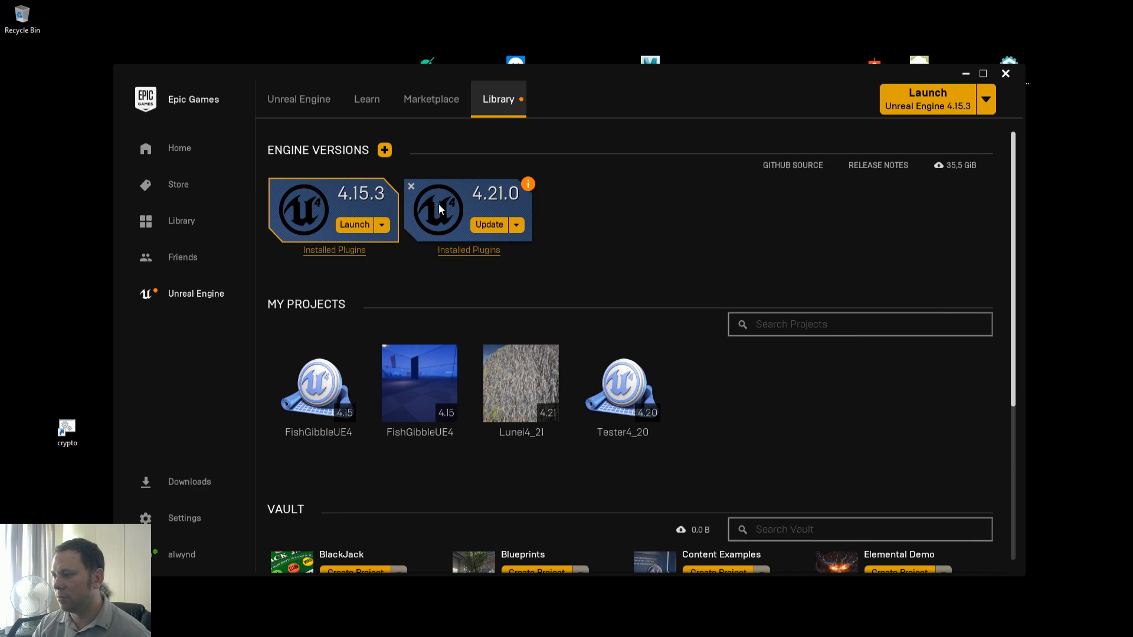
left_click(516, 225)
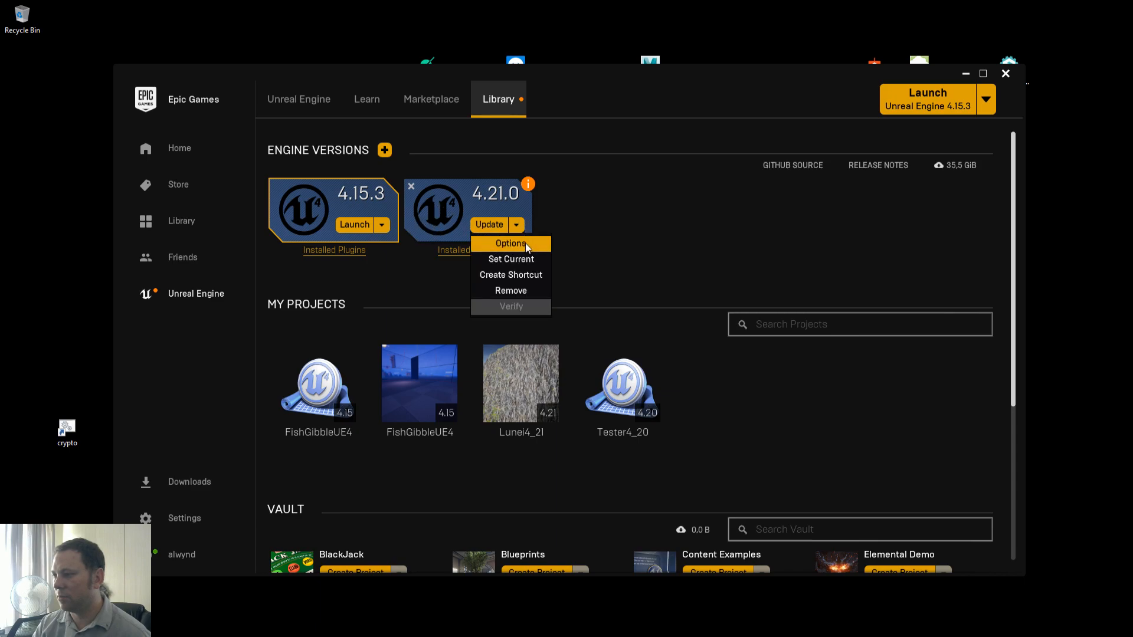
left_click(628, 244)
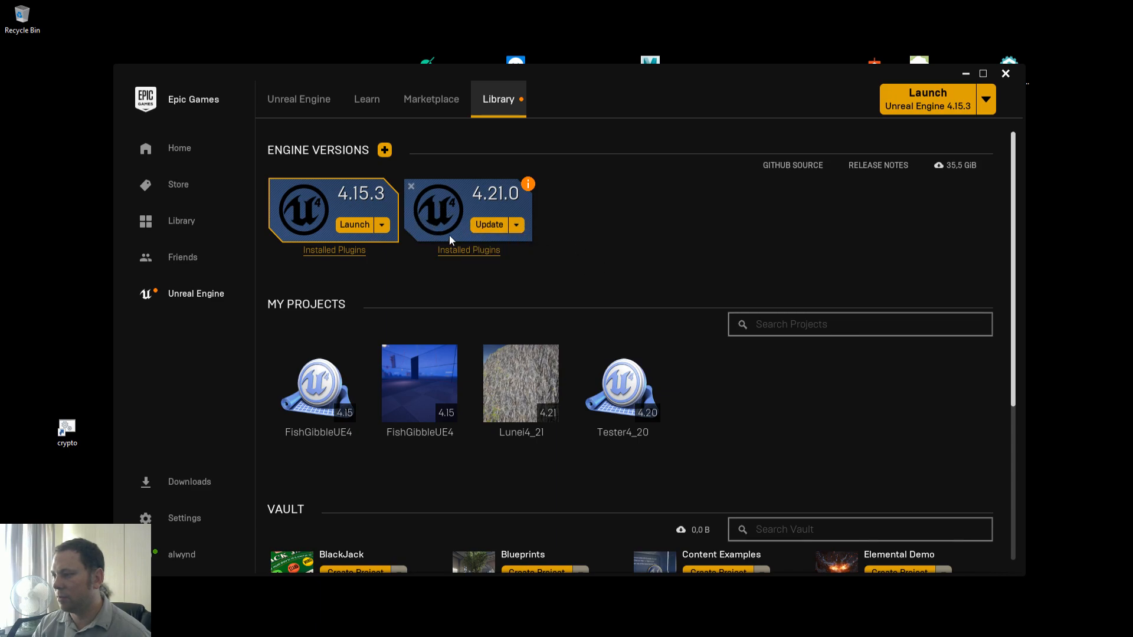
left_click(987, 99)
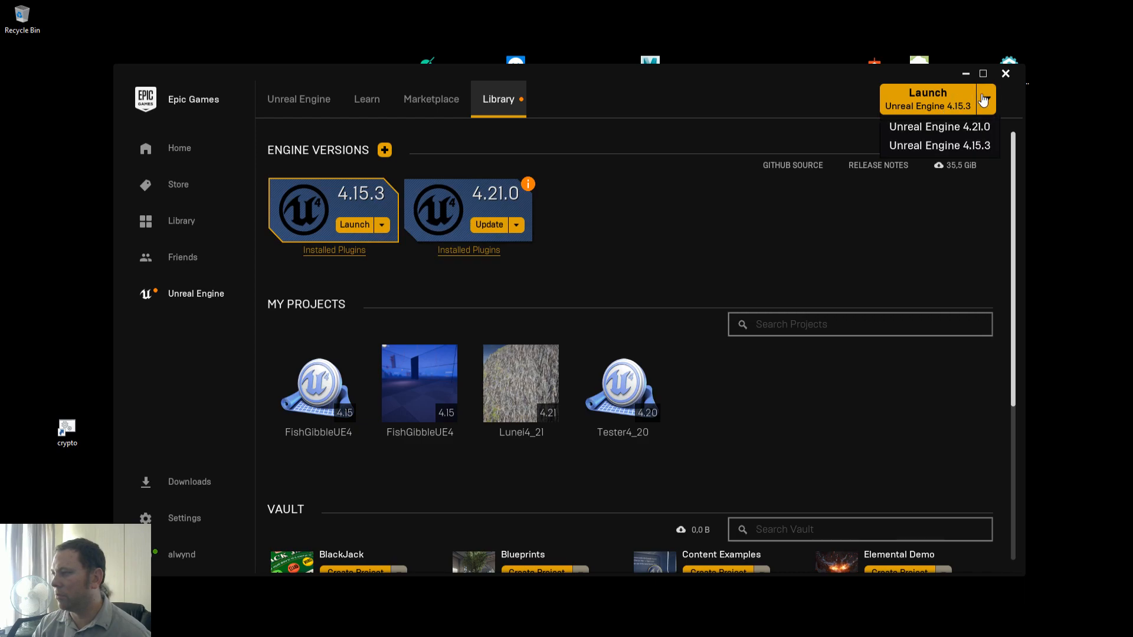
left_click(940, 125)
left_click(937, 103)
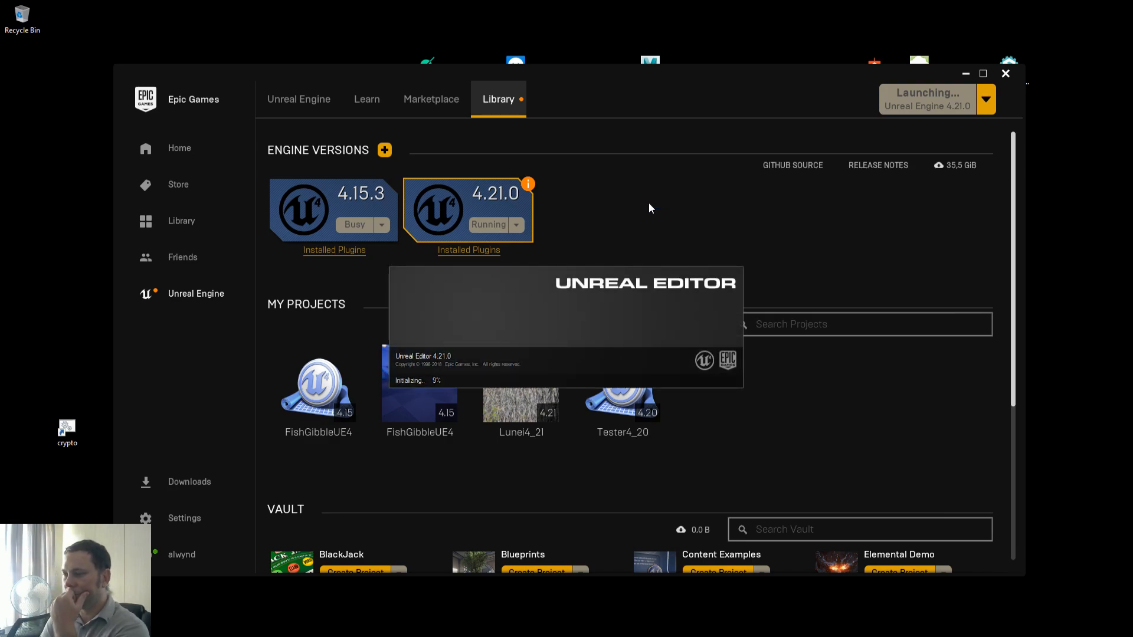
left_click(1006, 74)
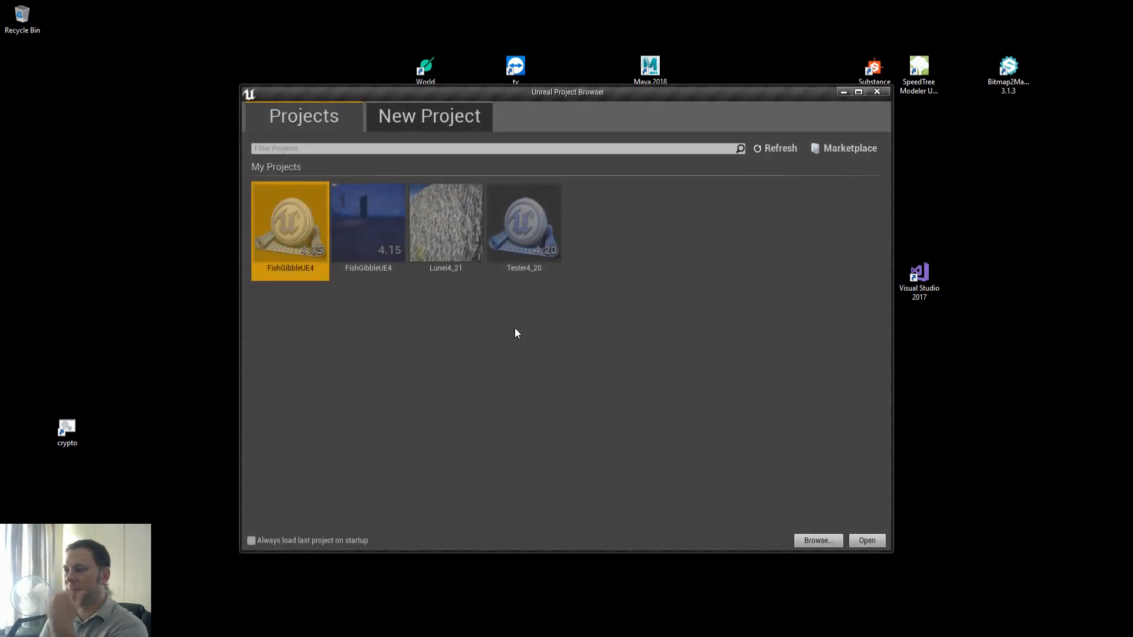
Create a new C++ project named StreamTest from the Third Person template, with starter content and maximum quality
left_click(437, 121)
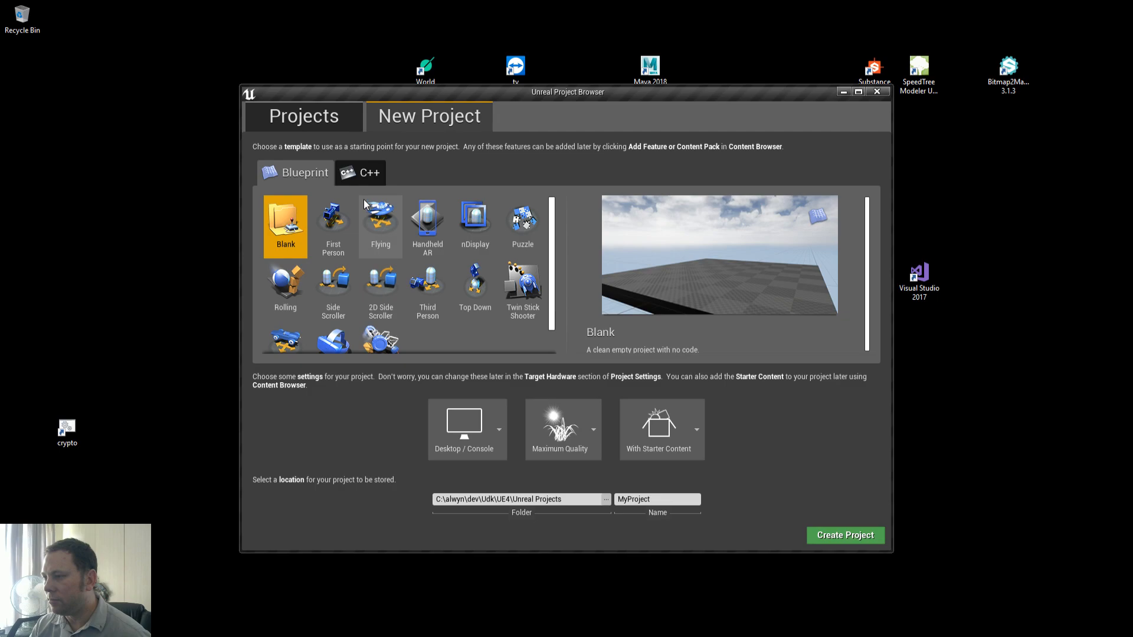
left_click(366, 172)
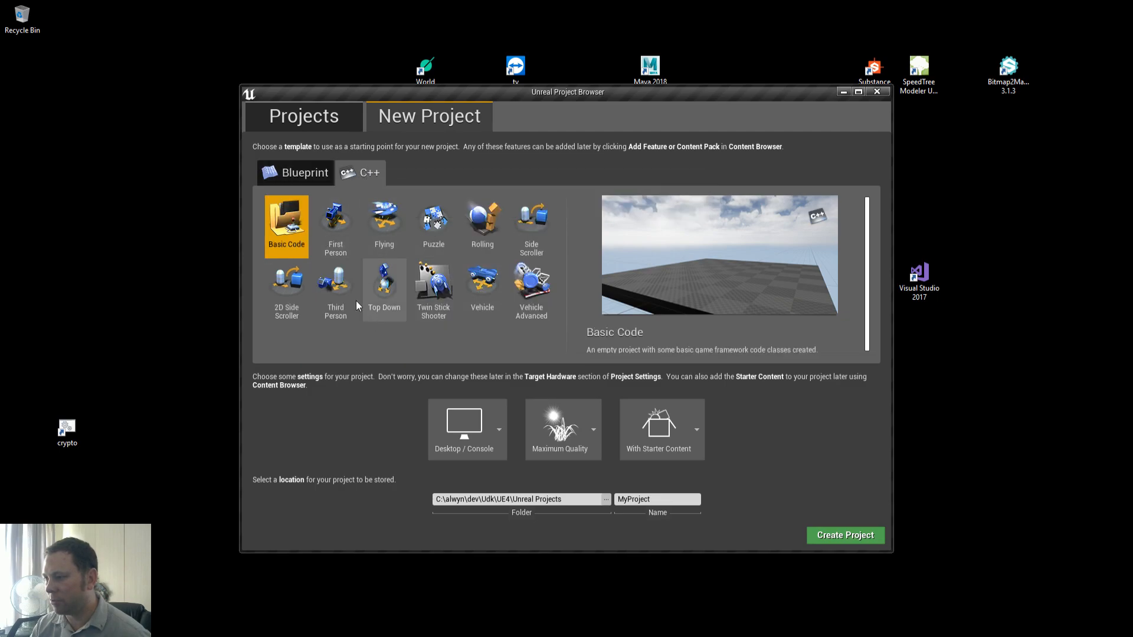
left_click(335, 293)
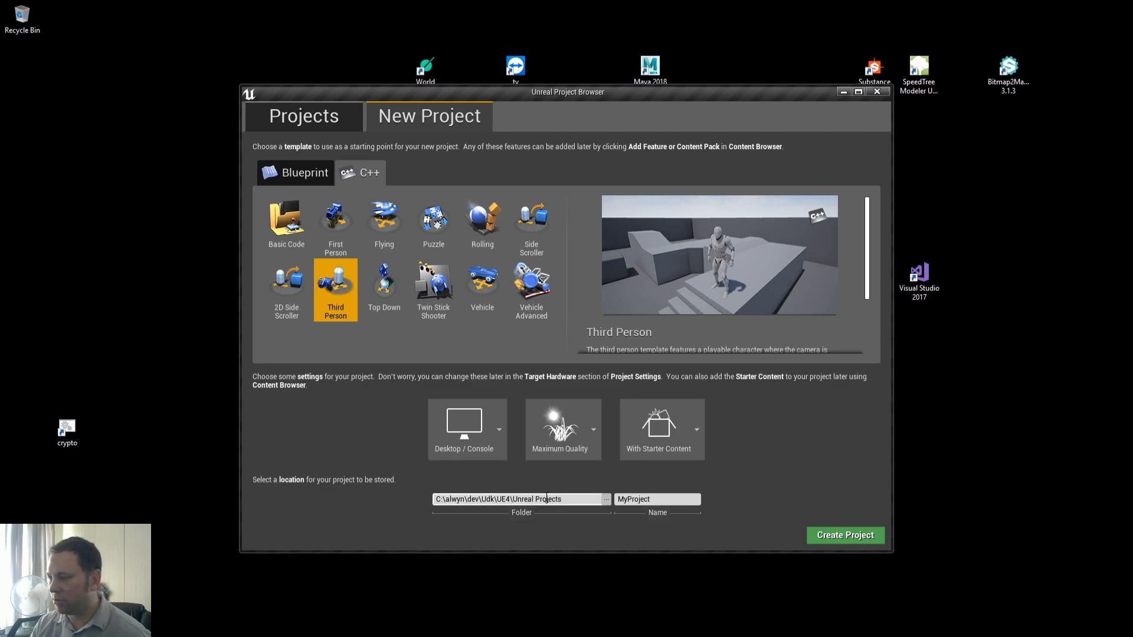
left_click(627, 499)
type("Streamtest")
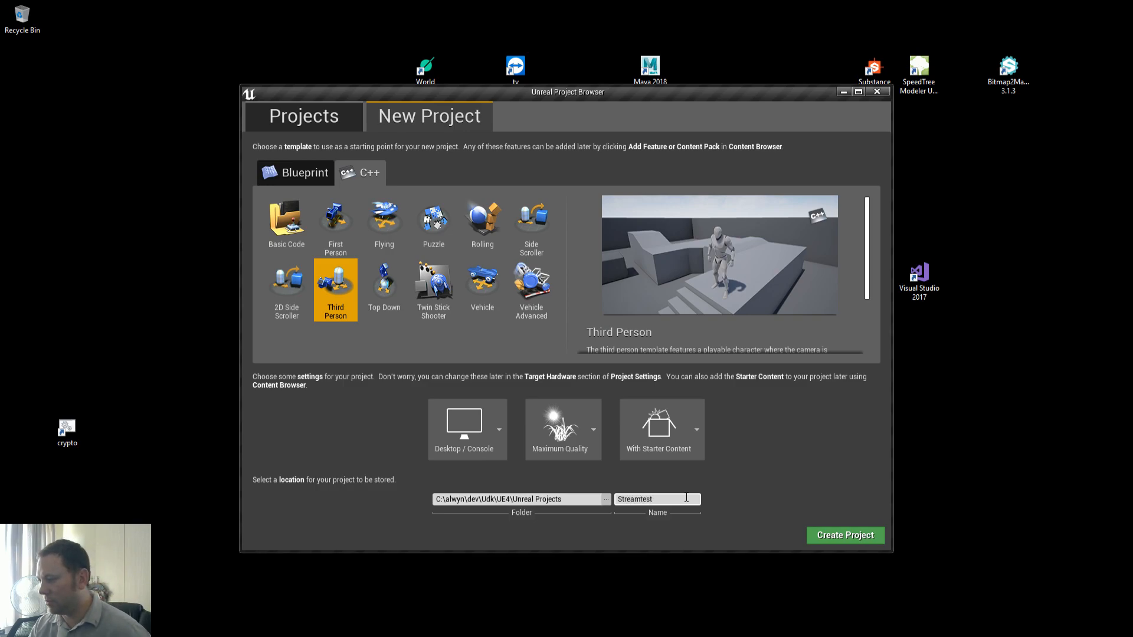
type("T")
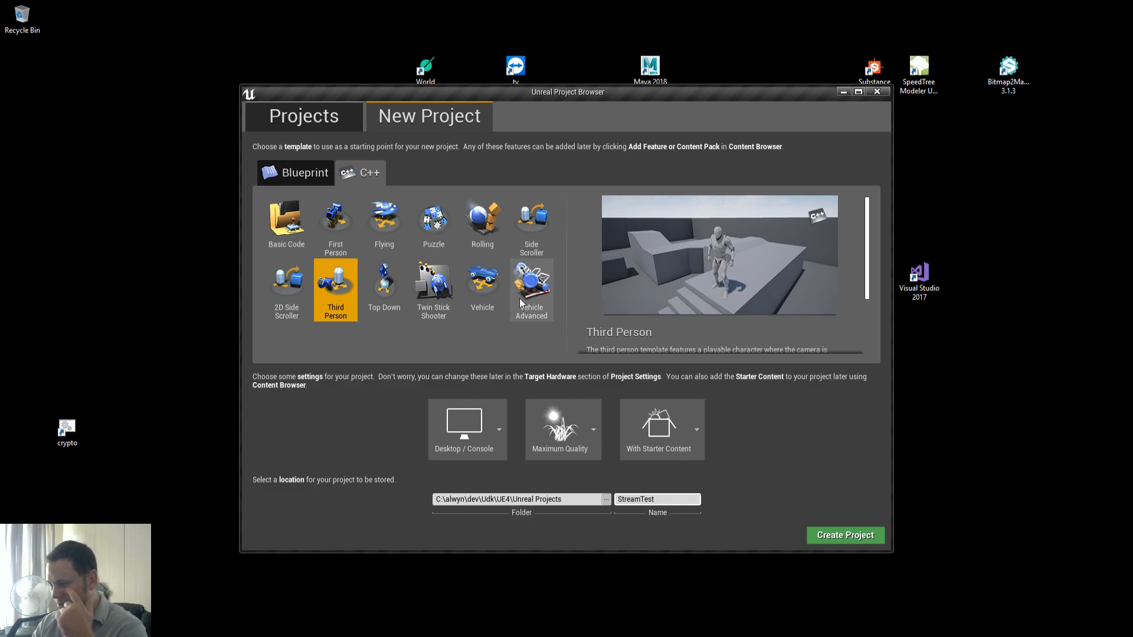
scroll(730, 289, "down", 2)
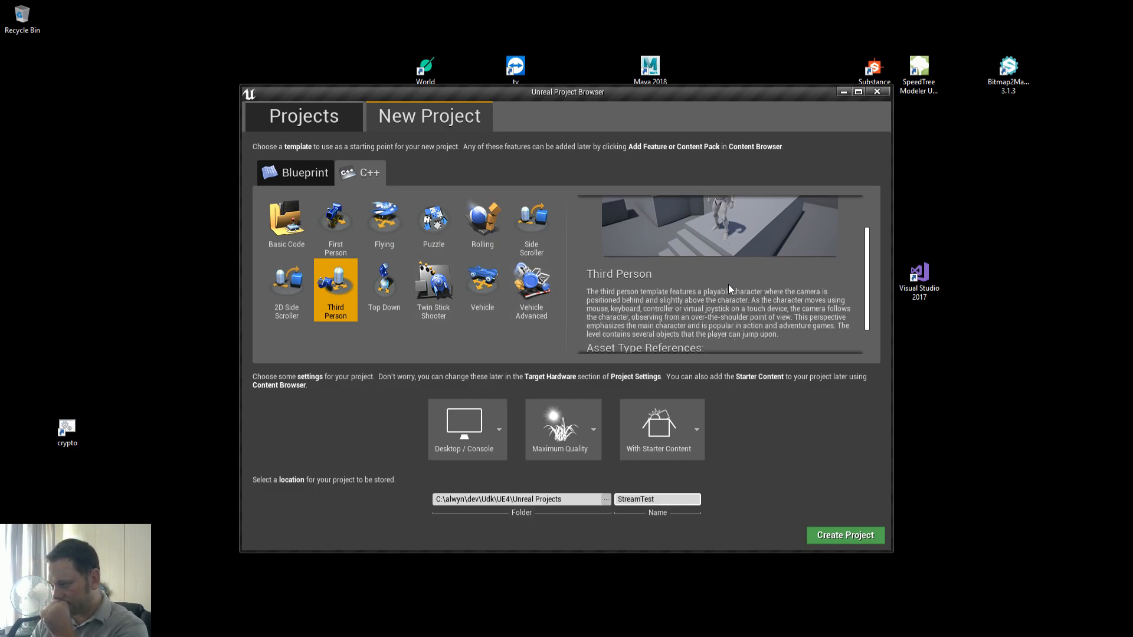
scroll(729, 284, "up", 2)
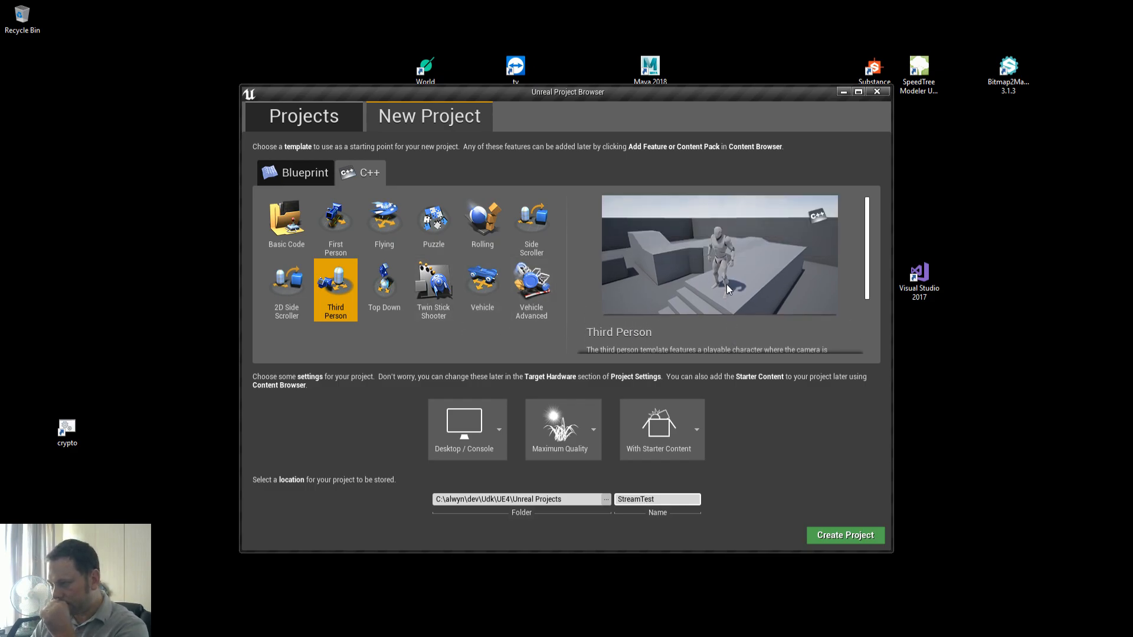
left_click(842, 537)
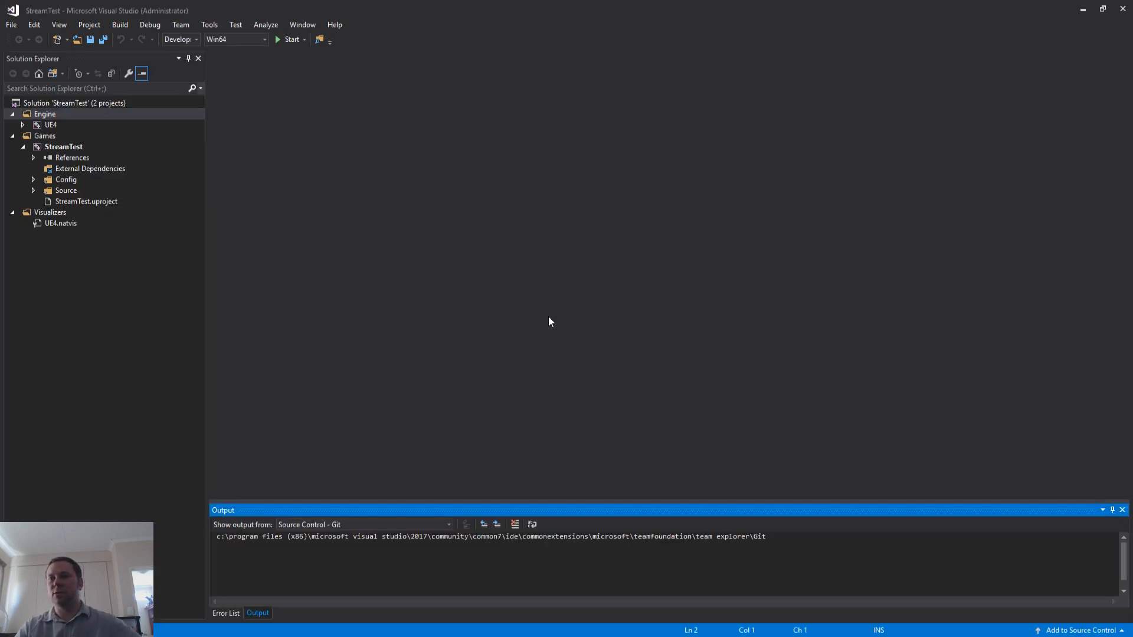
Close the StreamTest project's Unreal Editor window and dismiss the feedback survey in Visual Studio
key("alt+Tab")
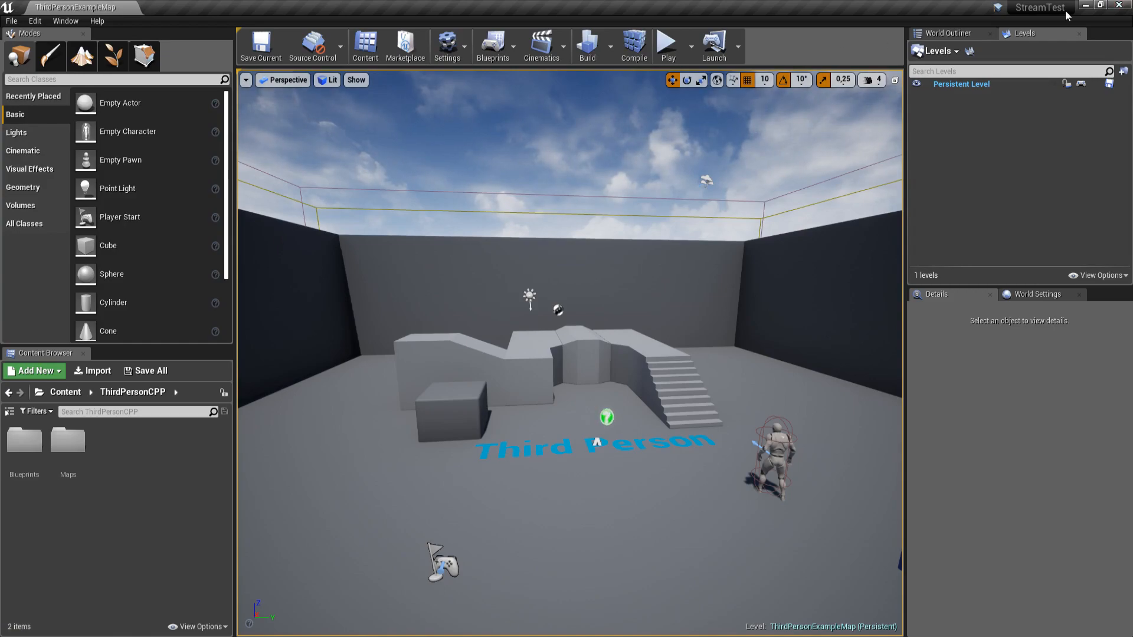
left_click(1120, 6)
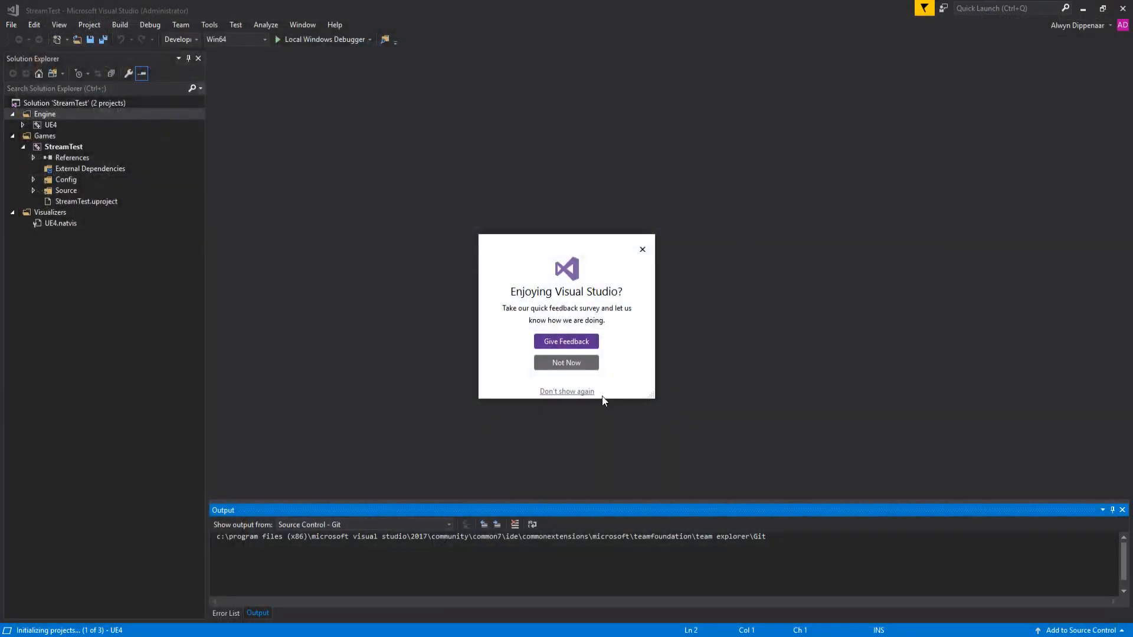
left_click(572, 362)
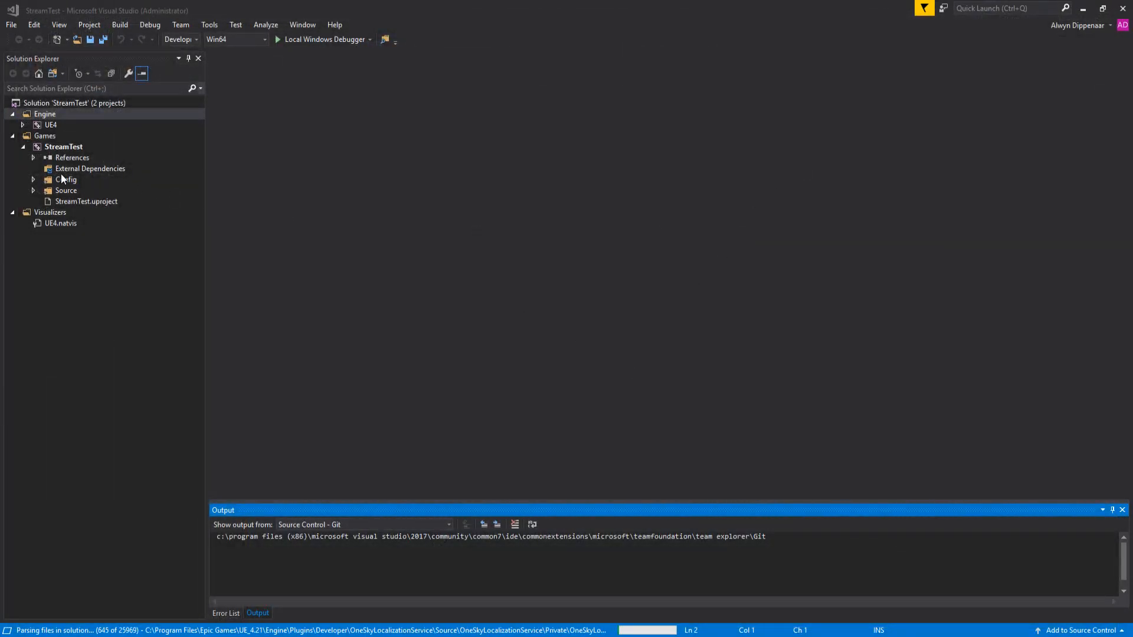
Open StreamTest.cpp from the game project's Source/StreamTest folder and build the StreamTest project
left_click(23, 125)
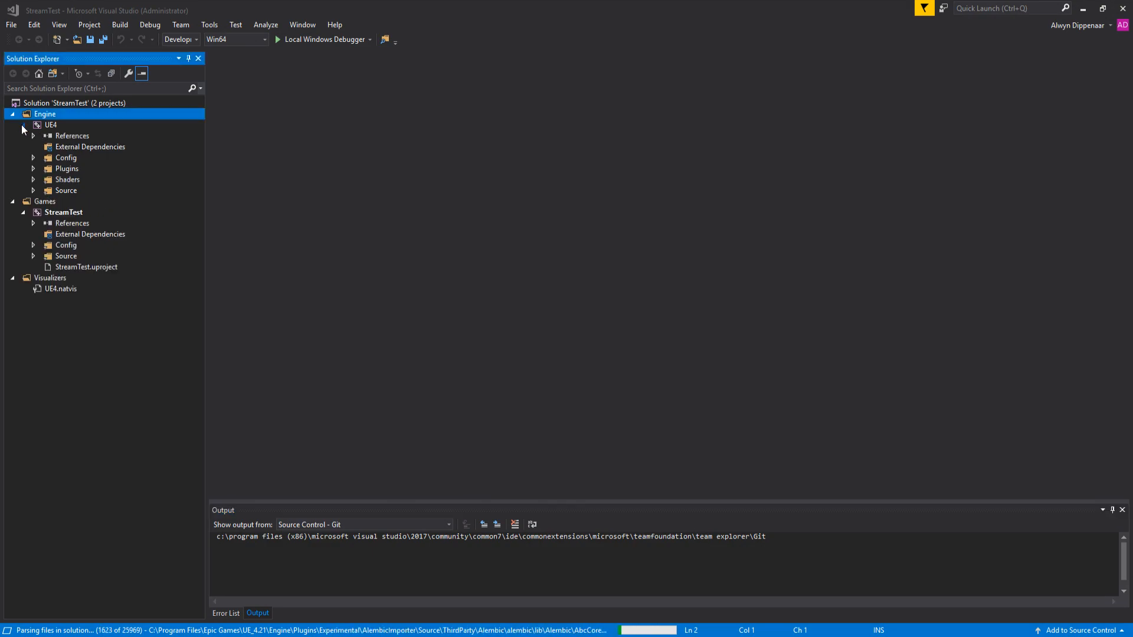
left_click(23, 125)
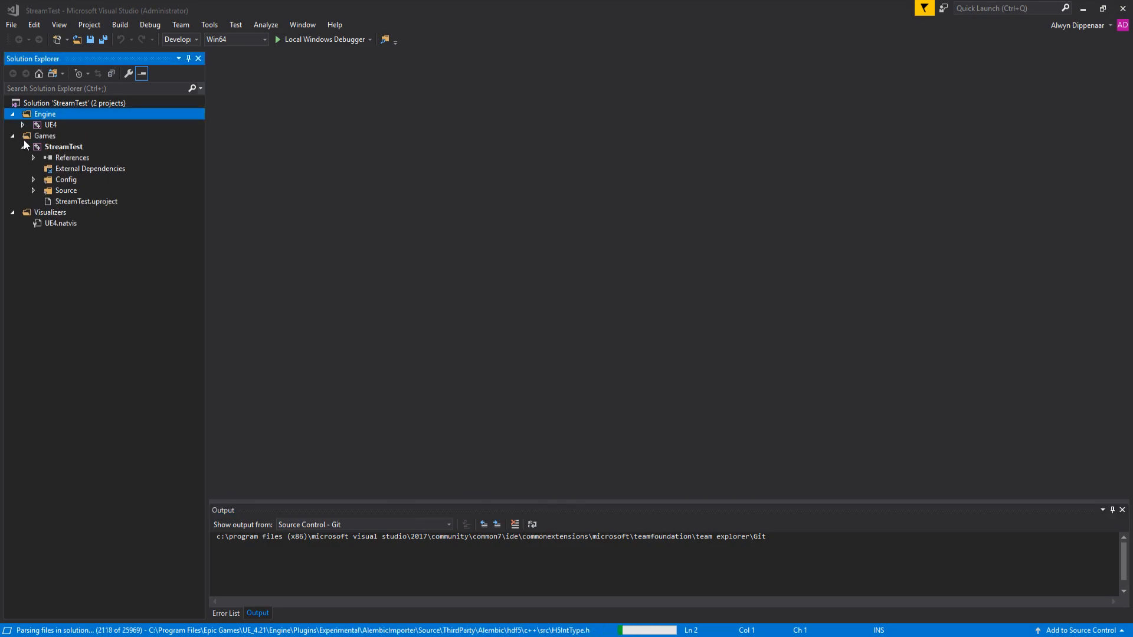
left_click(33, 191)
left_click(44, 202)
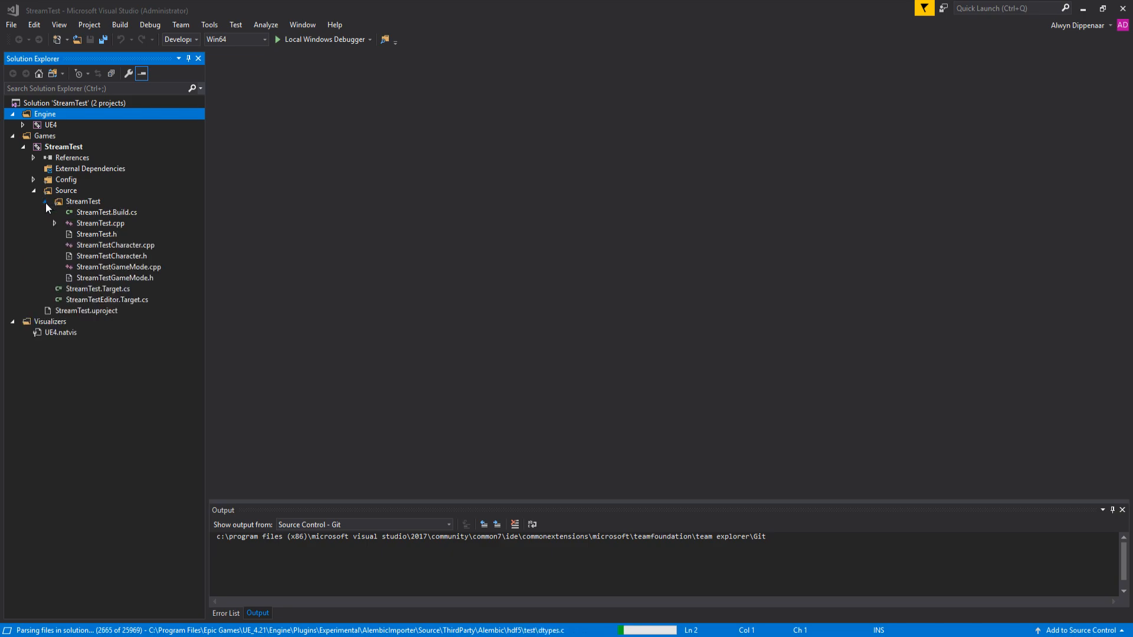
double_click(101, 224)
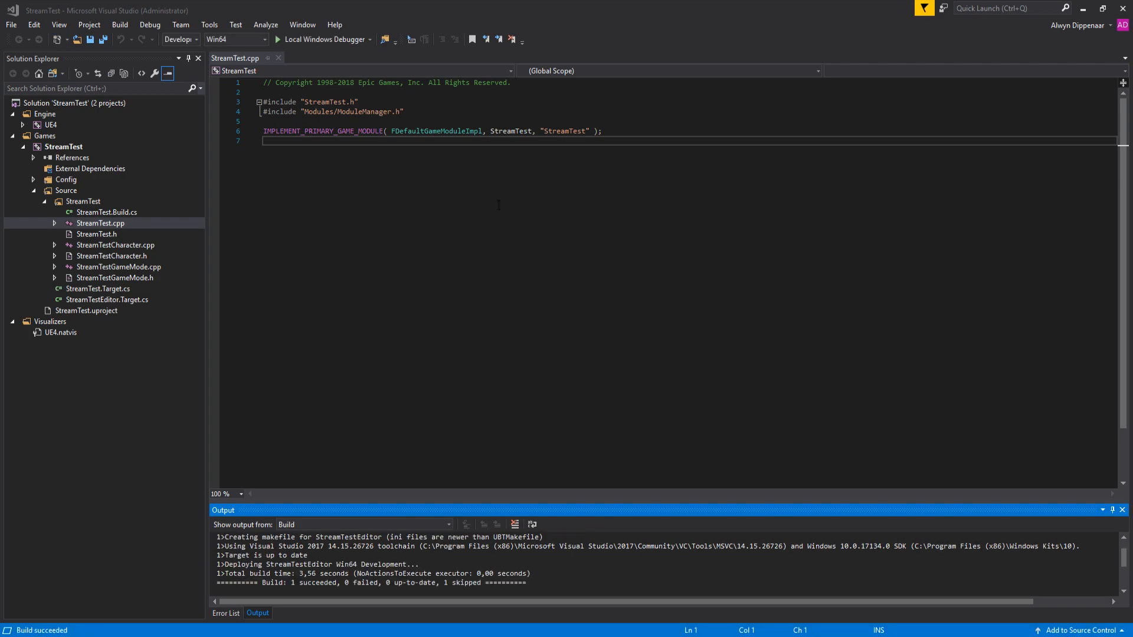
left_click(512, 205)
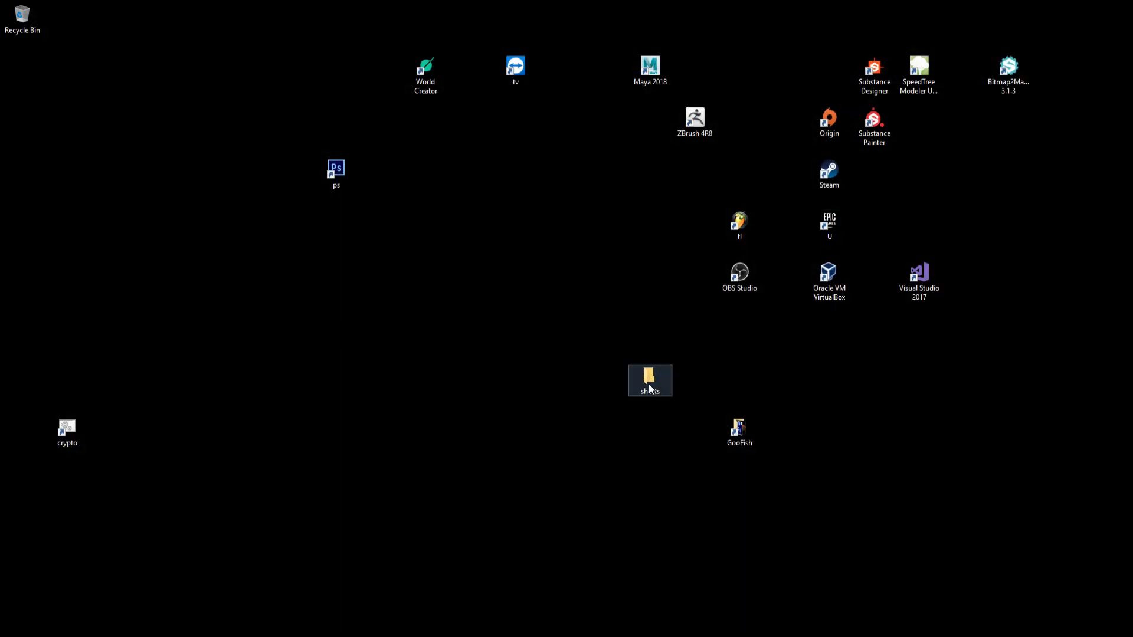
Open the desktop's shorts folder in File Explorer
key("alt+Tab")
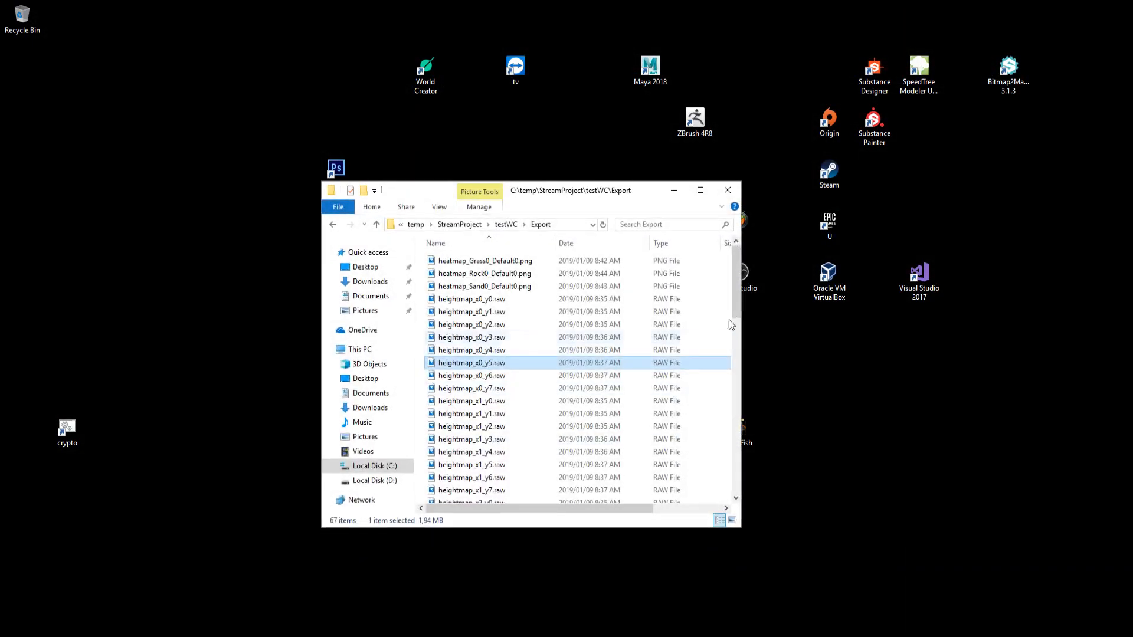
left_click(537, 324)
key("ctrl+n")
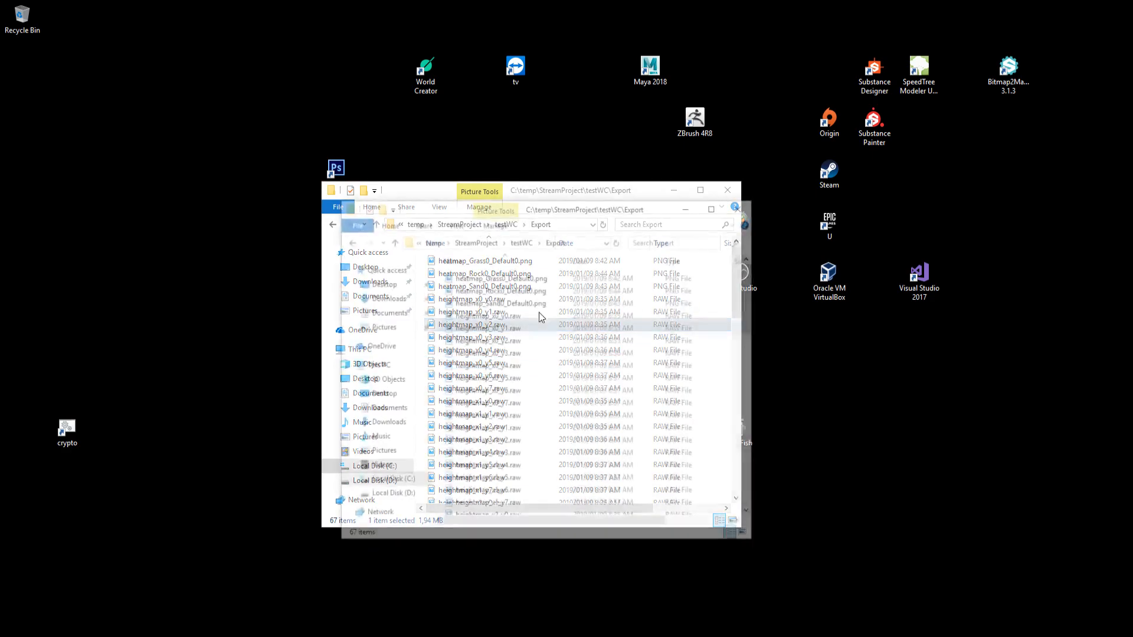
left_click(743, 206)
left_click(802, 413)
key("s")
key("h")
key("Return")
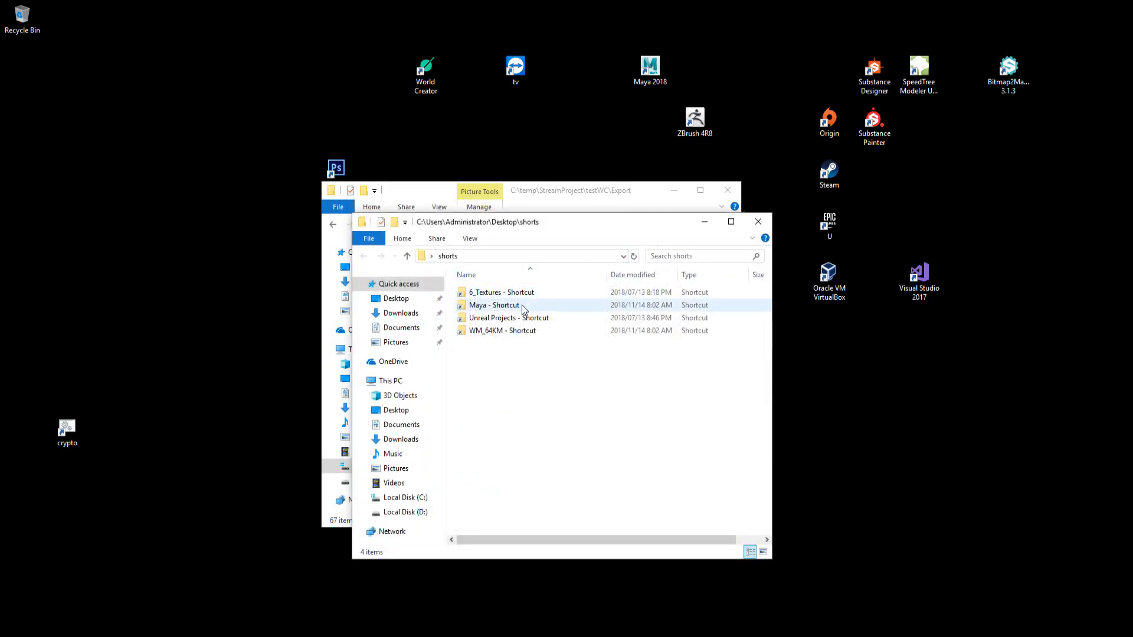
Go through the Unreal Projects shortcut to the StreamTest folder and open its Unreal project file
double_click(511, 318)
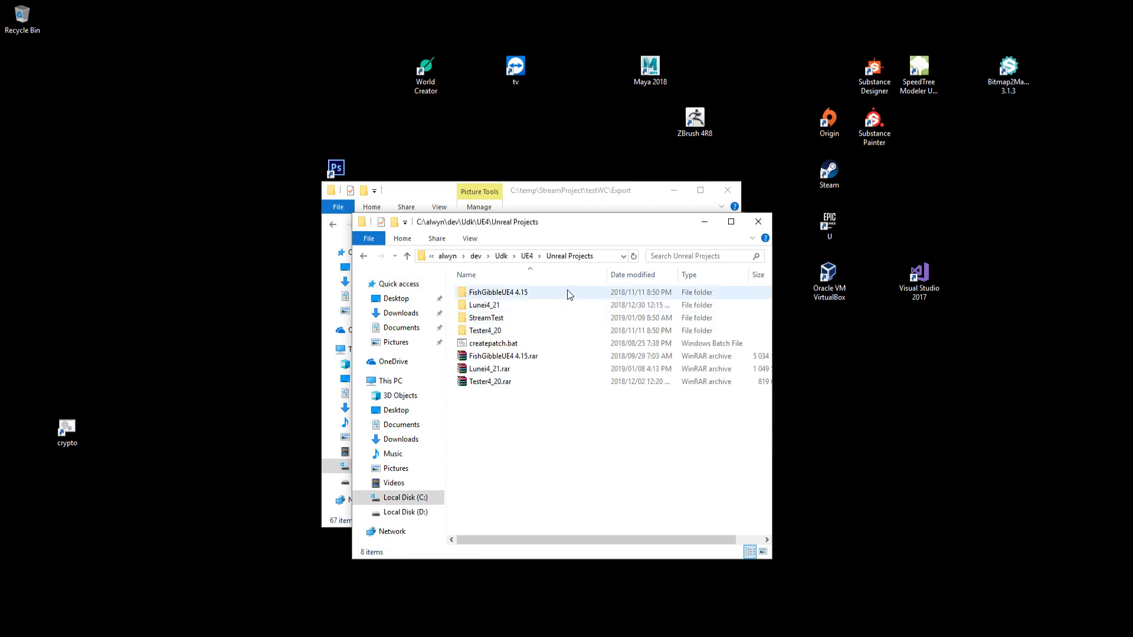
double_click(521, 318)
double_click(541, 394)
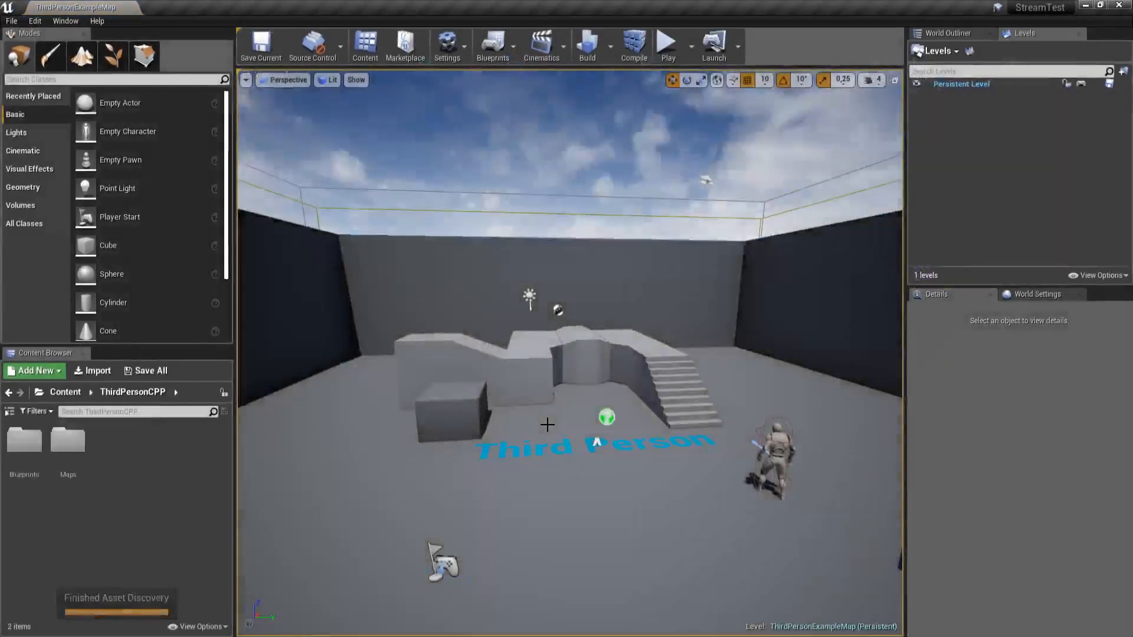
Show the folder tree in the Content Browser and slightly reduce its thumbnail scale
left_click_drag(463, 247, 461, 261)
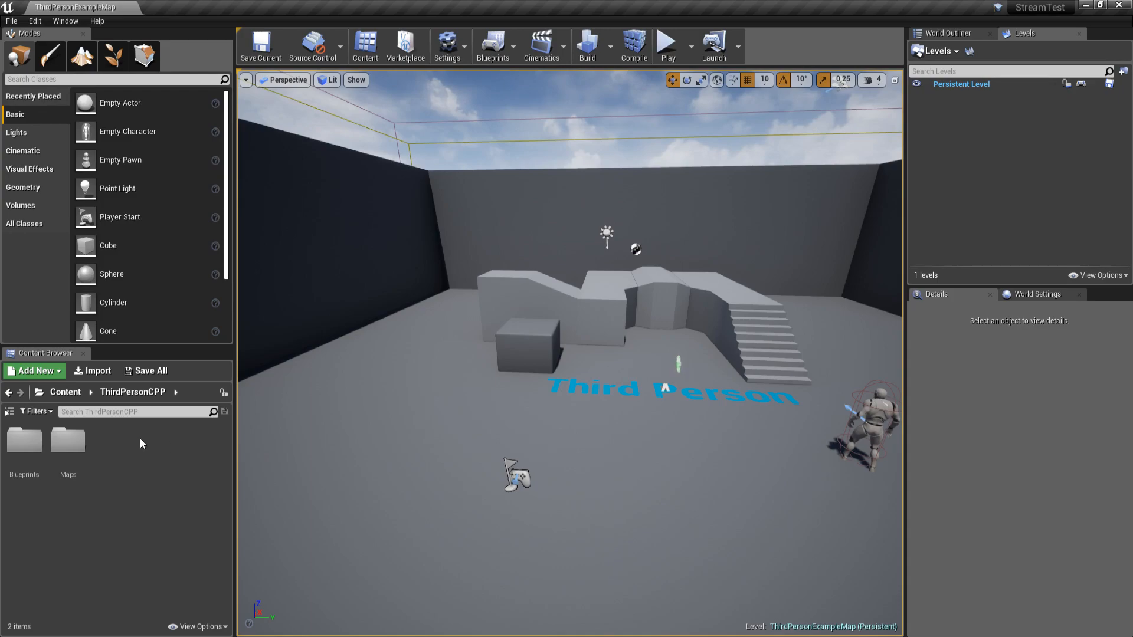
left_click(10, 411)
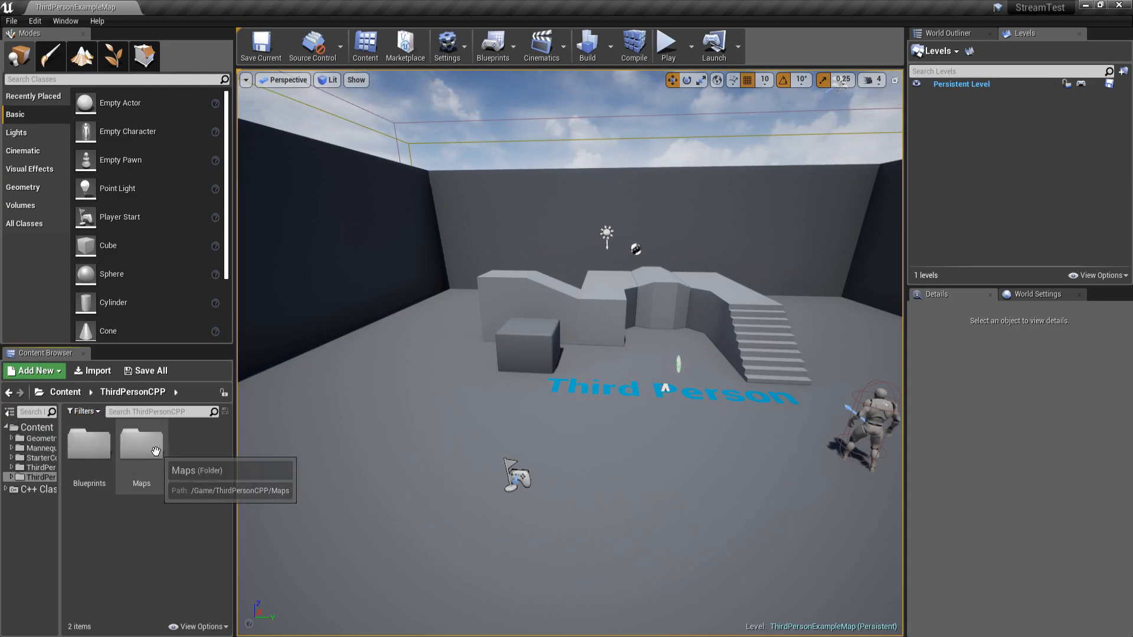
left_click(199, 627)
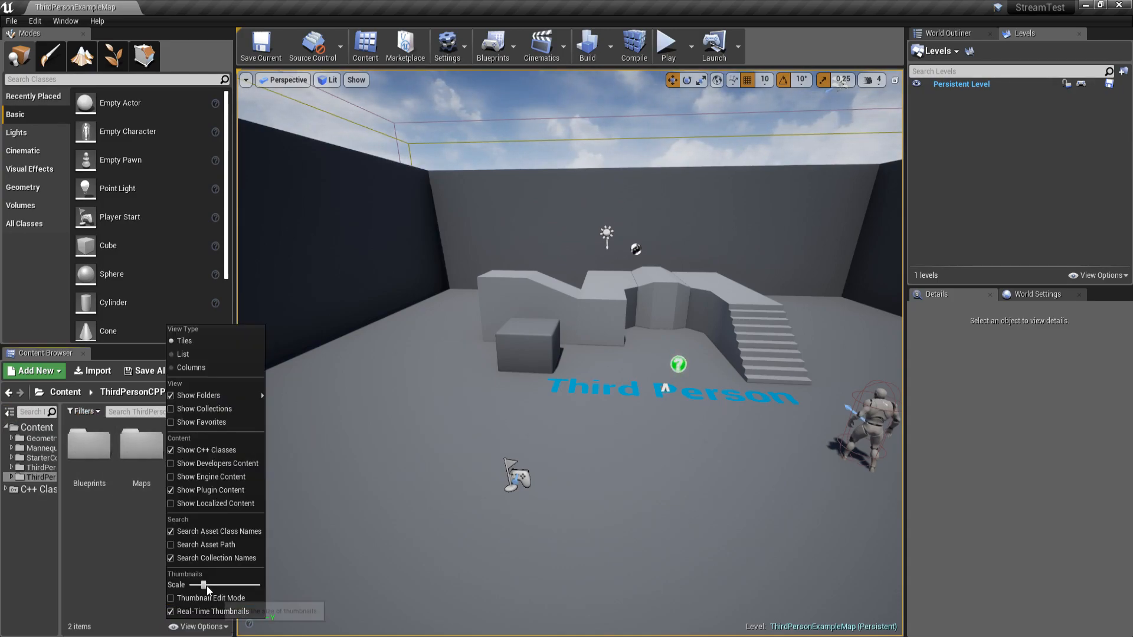
left_click_drag(205, 590, 203, 589)
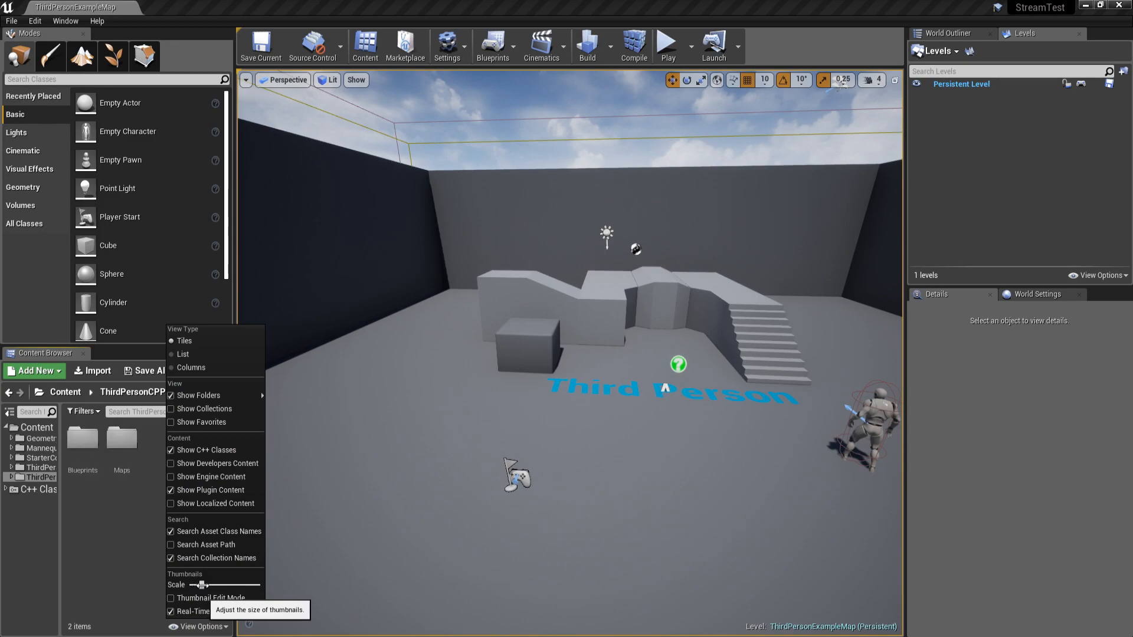
left_click(98, 541)
Widen the Modes and Content Browser area and adjust the folder tree's width so all folder names are readable
left_click_drag(59, 491, 131, 491)
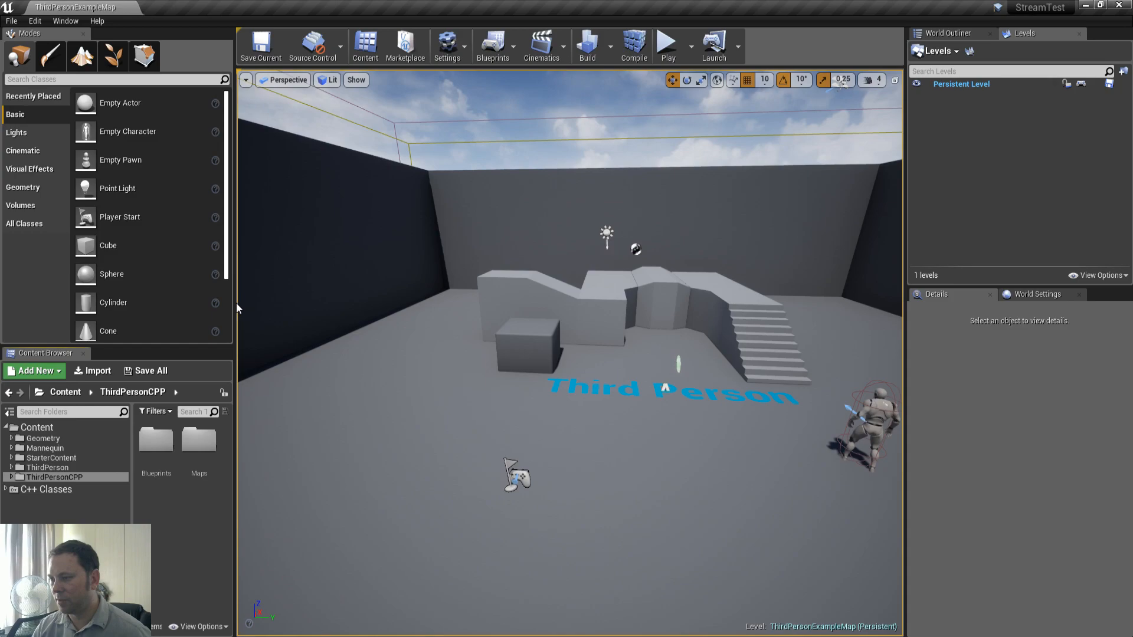
left_click_drag(236, 302, 280, 303)
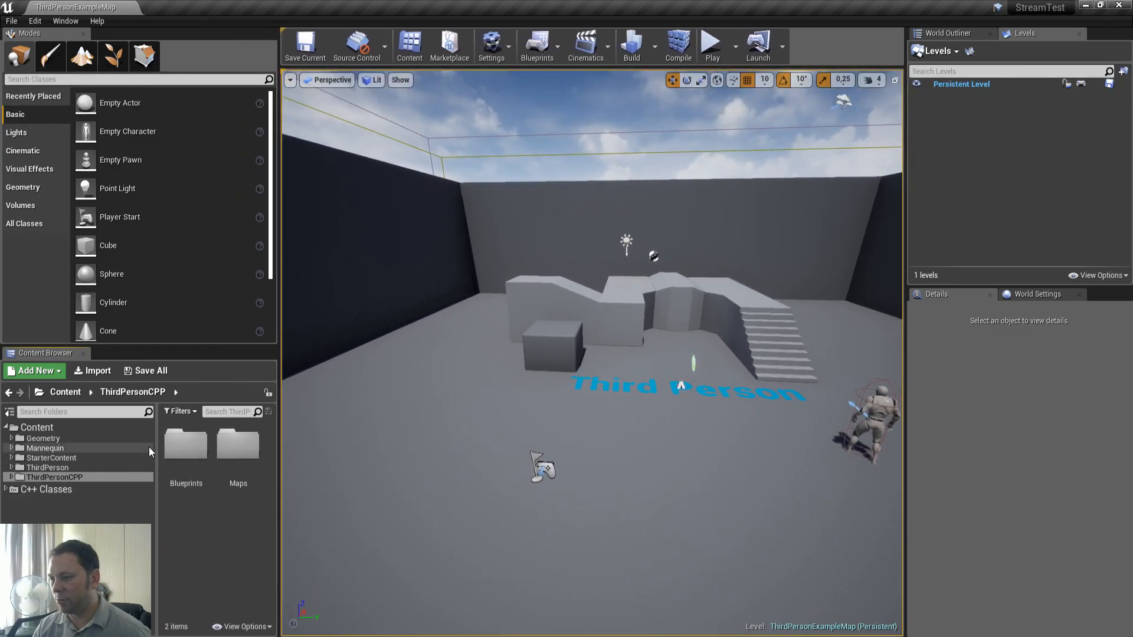
left_click_drag(156, 453, 125, 452)
right_click_drag(614, 290, 572, 278)
key("F11")
key("F11")
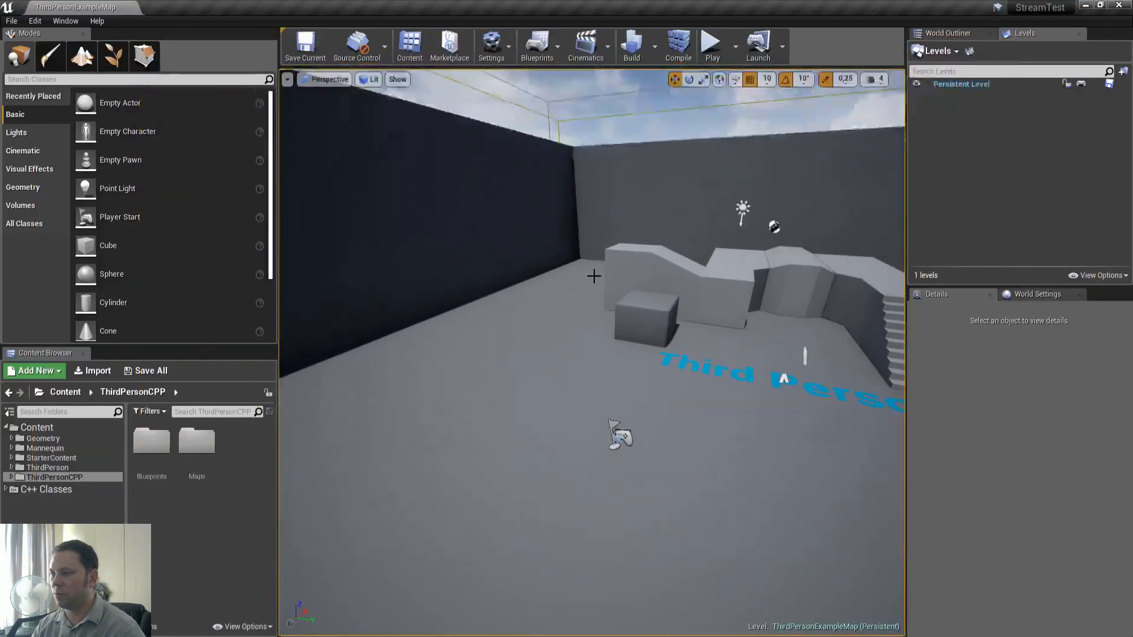
right_click_drag(492, 266, 523, 259)
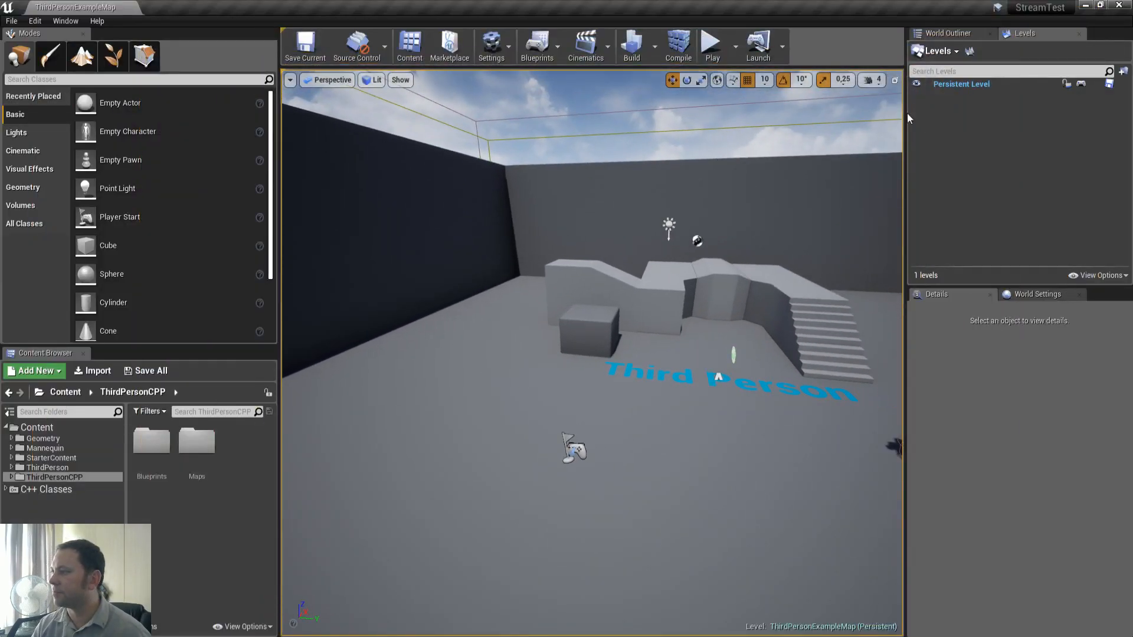
Create a new level from the Empty Level template
right_click_drag(567, 200, 533, 199)
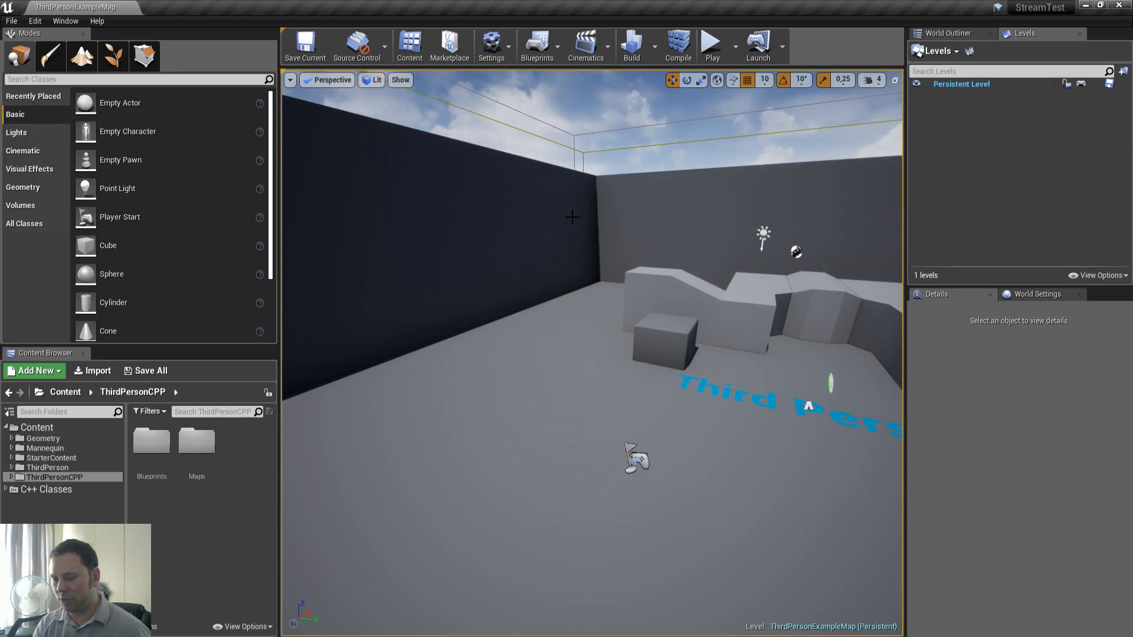
key("ctrl+n")
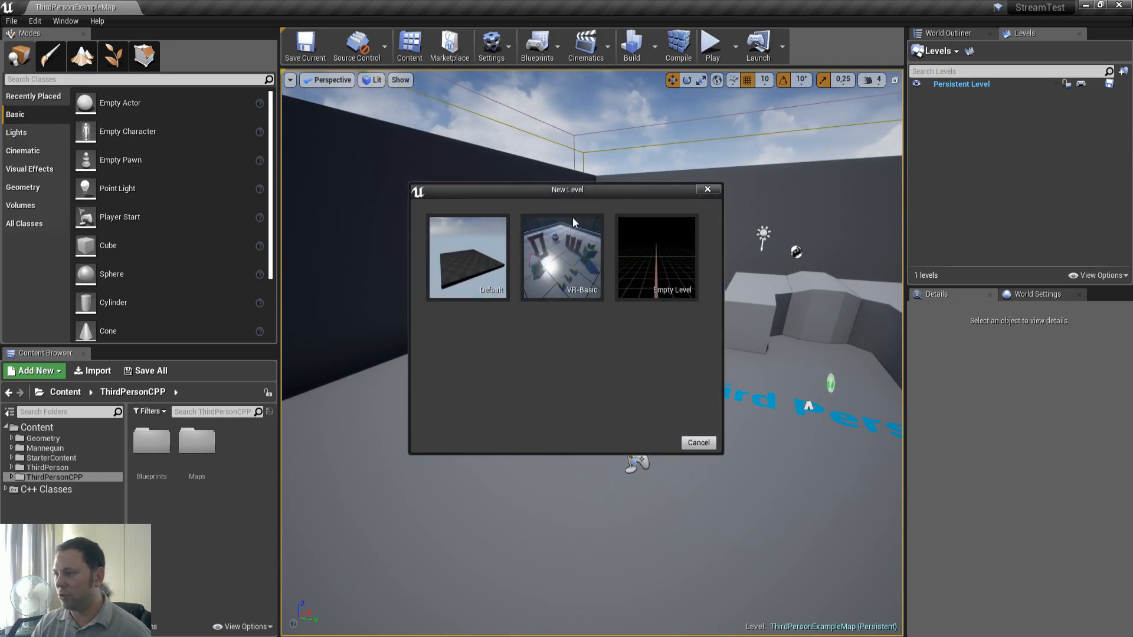
left_click(664, 246)
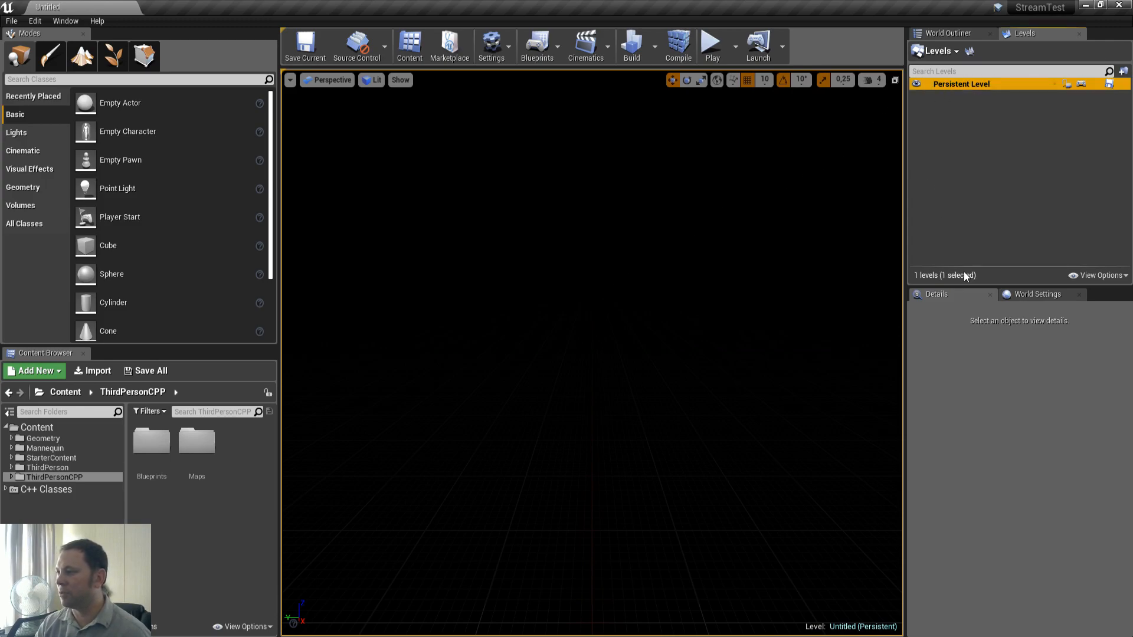
Try to enable World Composition in the World Settings of the unsaved level
left_click(1043, 295)
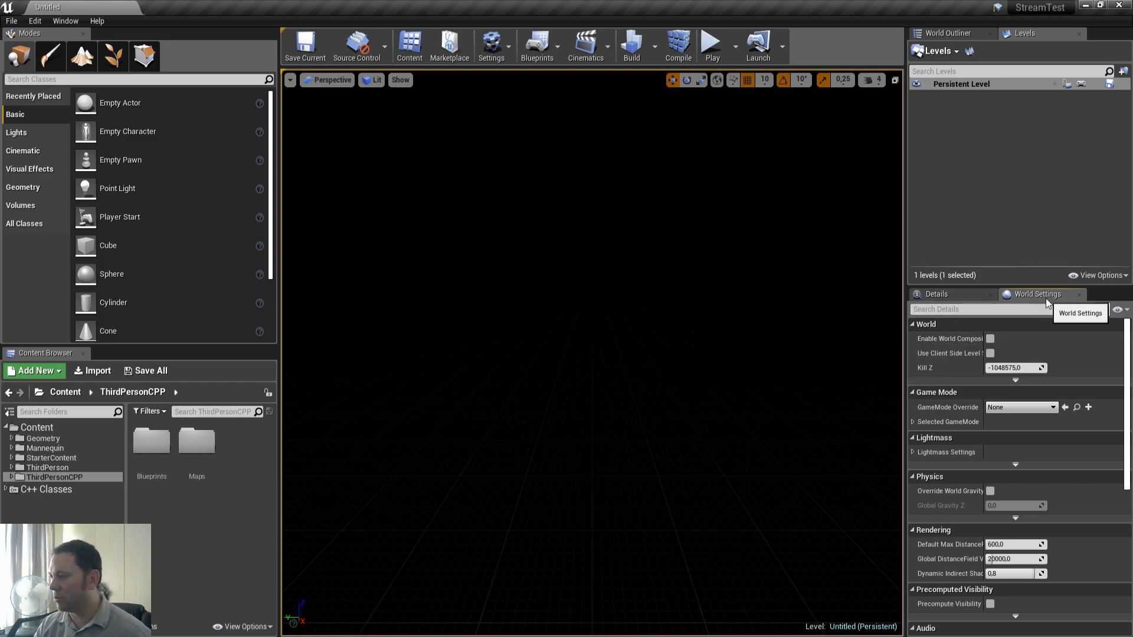
left_click(989, 339)
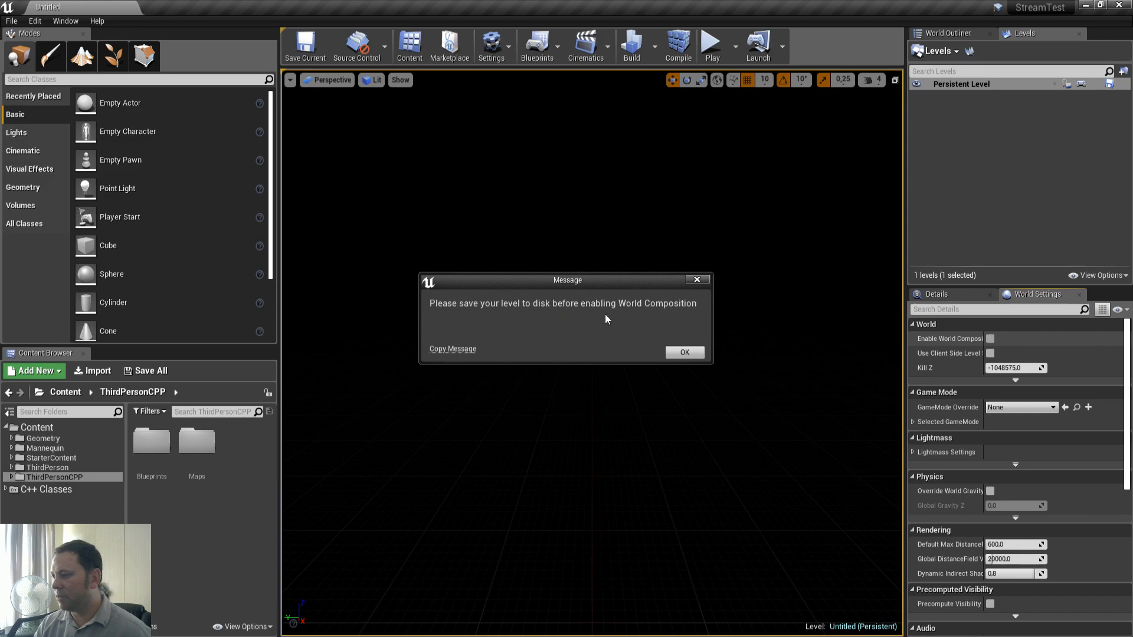
left_click(685, 352)
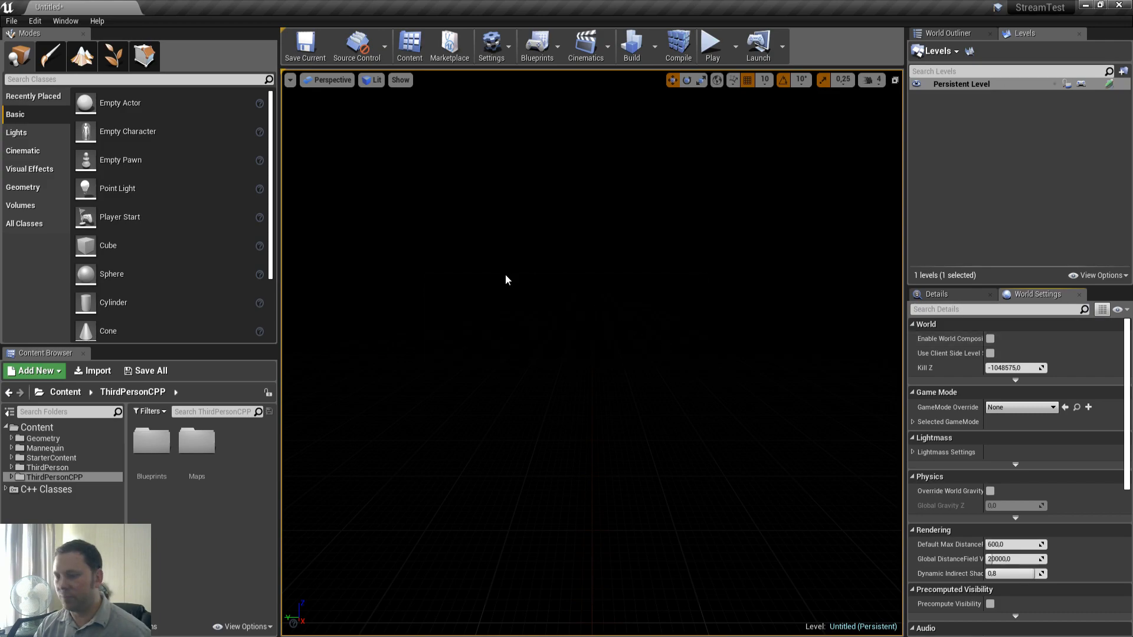
Save the new level as StreamtestTileMap in the ThirdPersonCPP/Maps folder
key("ctrl+s")
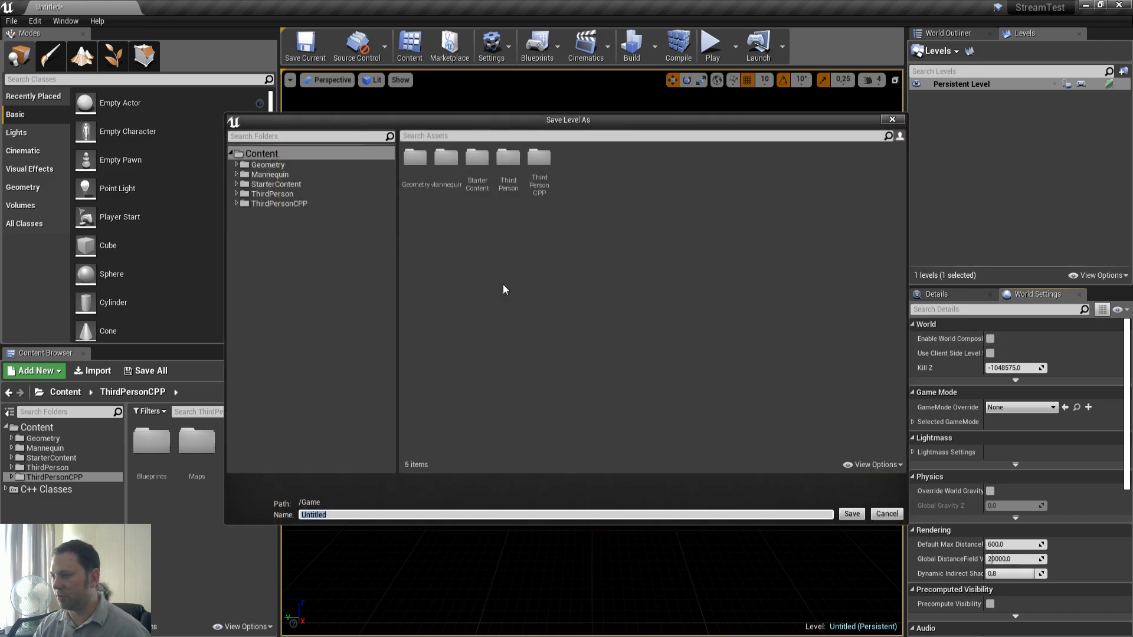
double_click(539, 161)
left_click(453, 158)
double_click(455, 157)
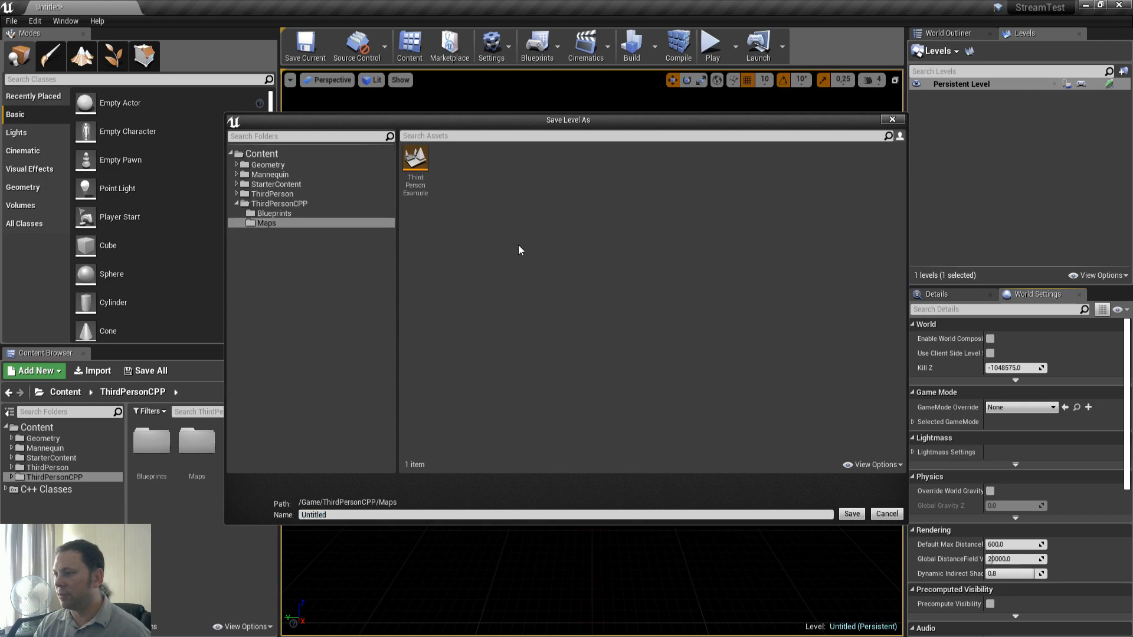
left_click(334, 516)
type("StreamtestT")
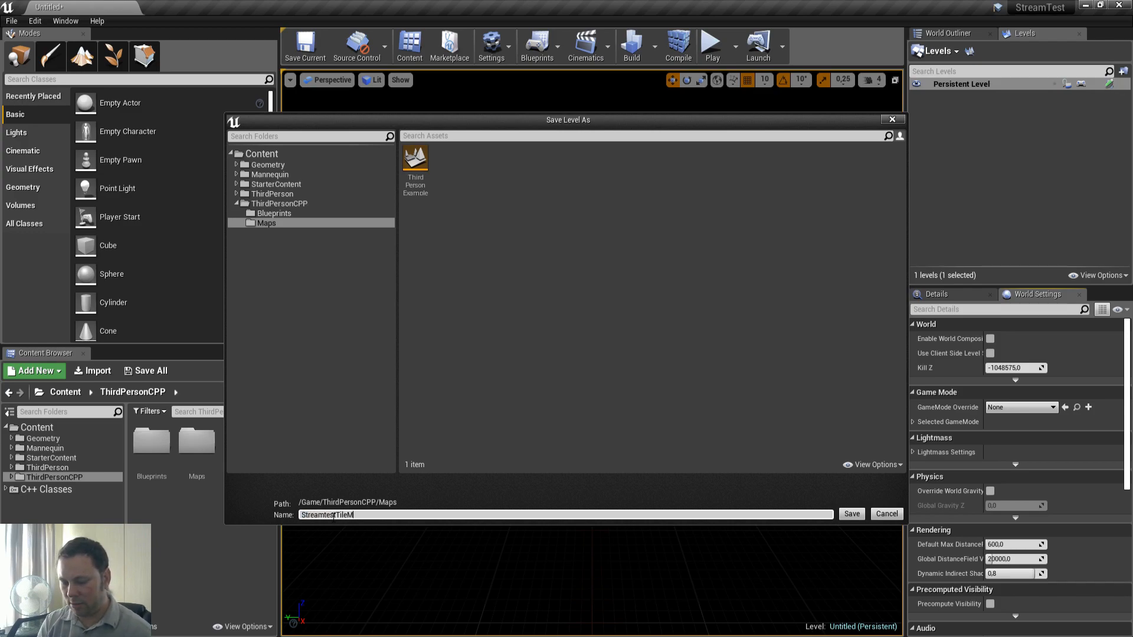
key("Return")
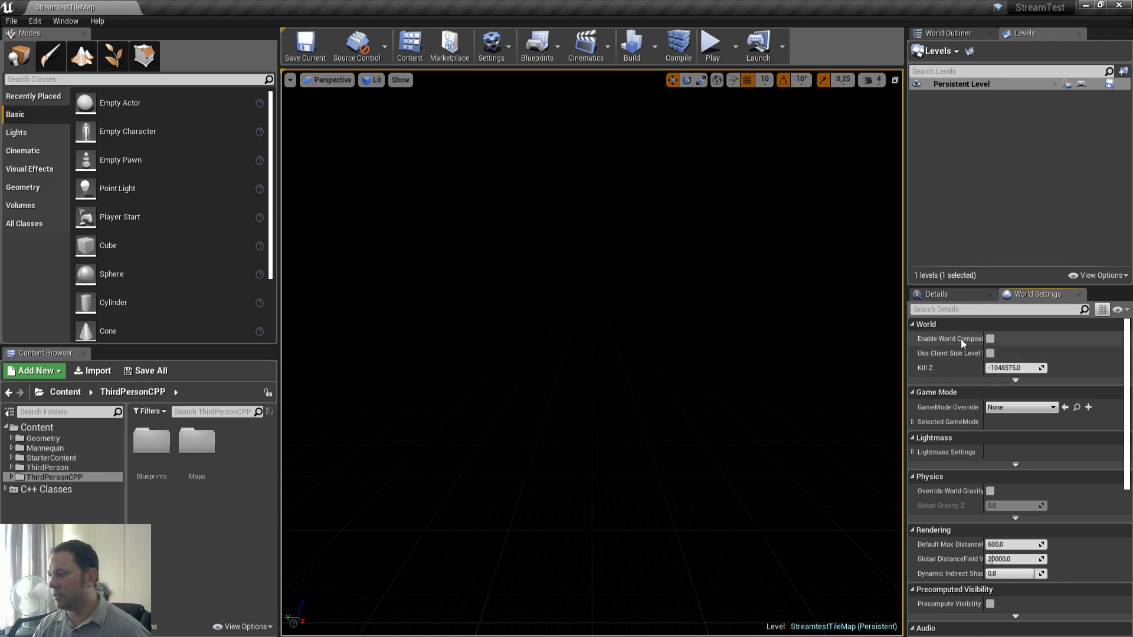
Try to enable World Composition for the saved StreamtestTileMap level, declining to add the existing map as a sub-level
left_click(989, 339)
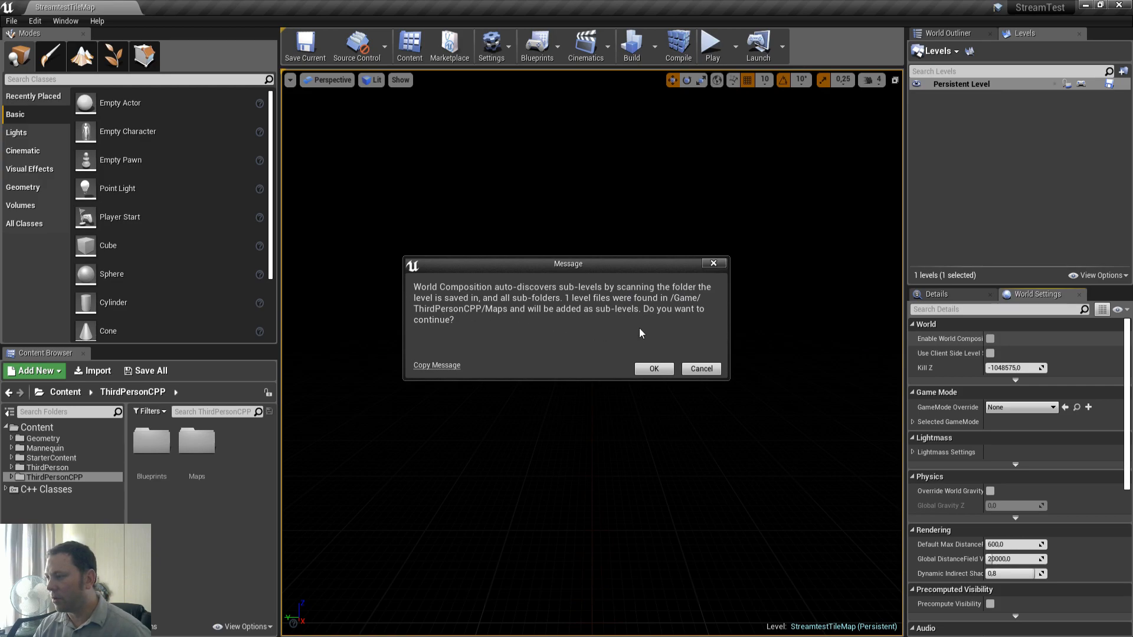
left_click(707, 373)
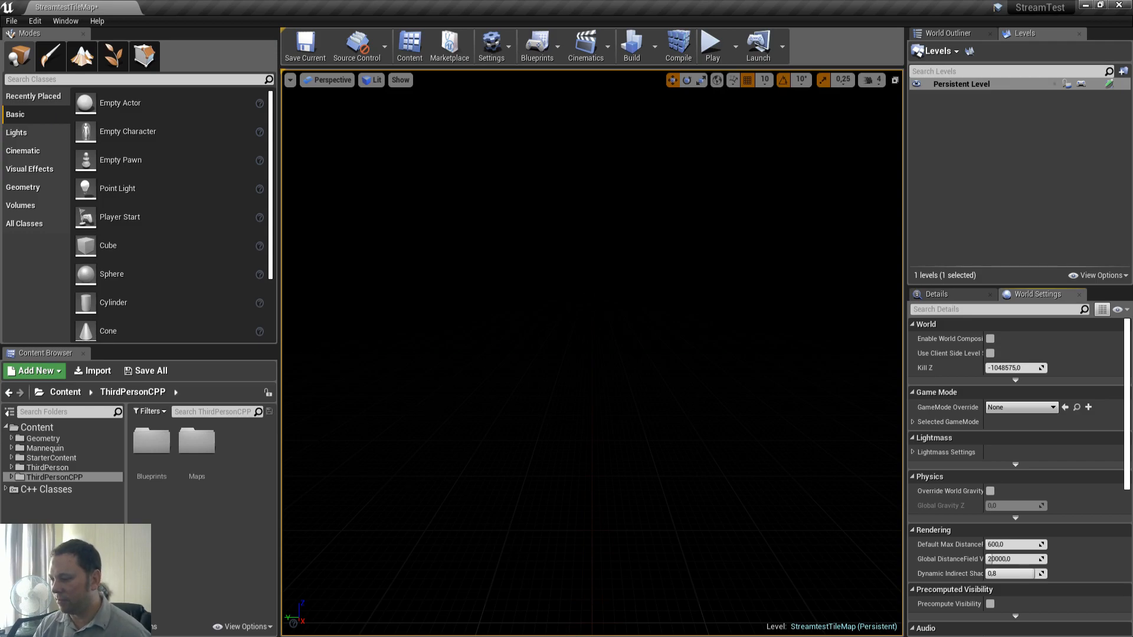
Switch to File Explorer and open the project's Content/ThirdPersonCPP/Maps folder
left_click(583, 616)
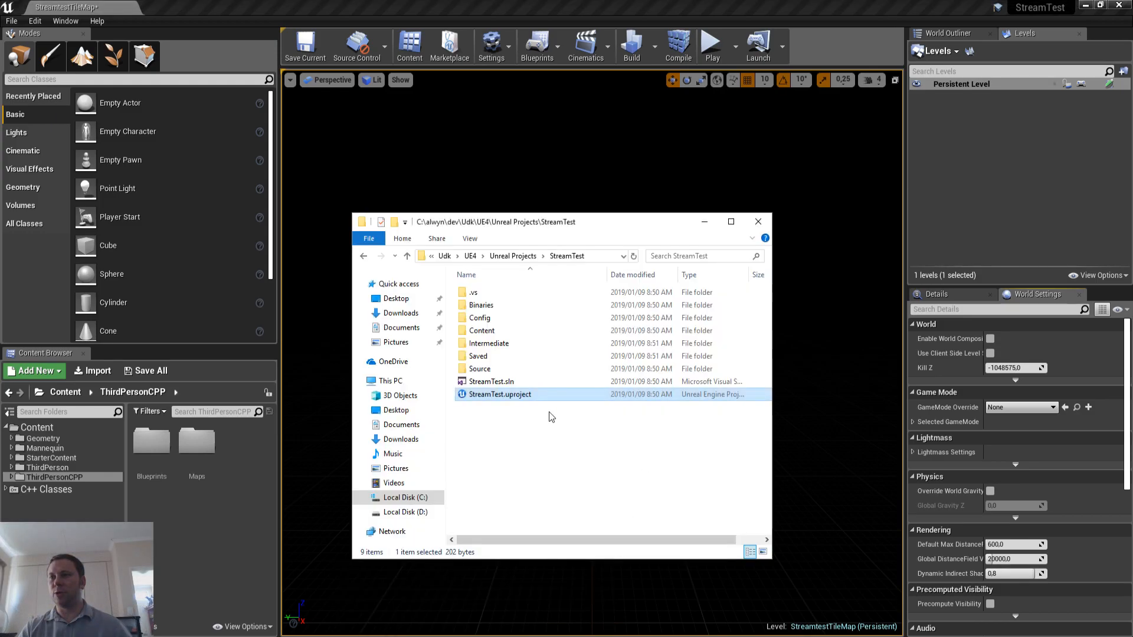
double_click(512, 330)
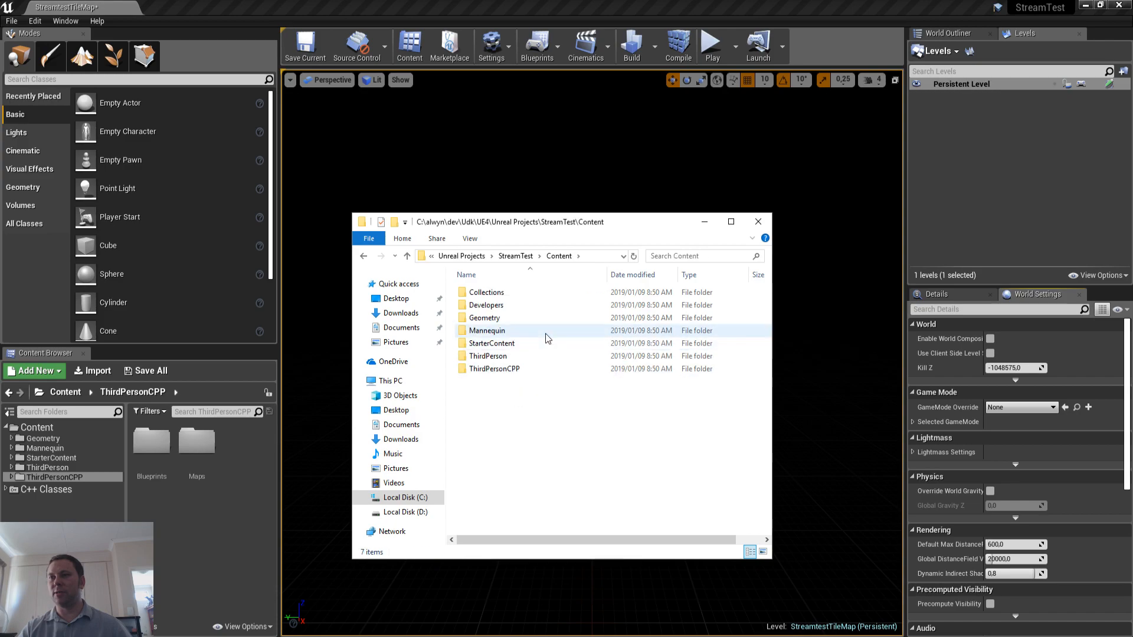
double_click(526, 368)
double_click(521, 292)
left_click(507, 255)
left_click(498, 306)
double_click(499, 307)
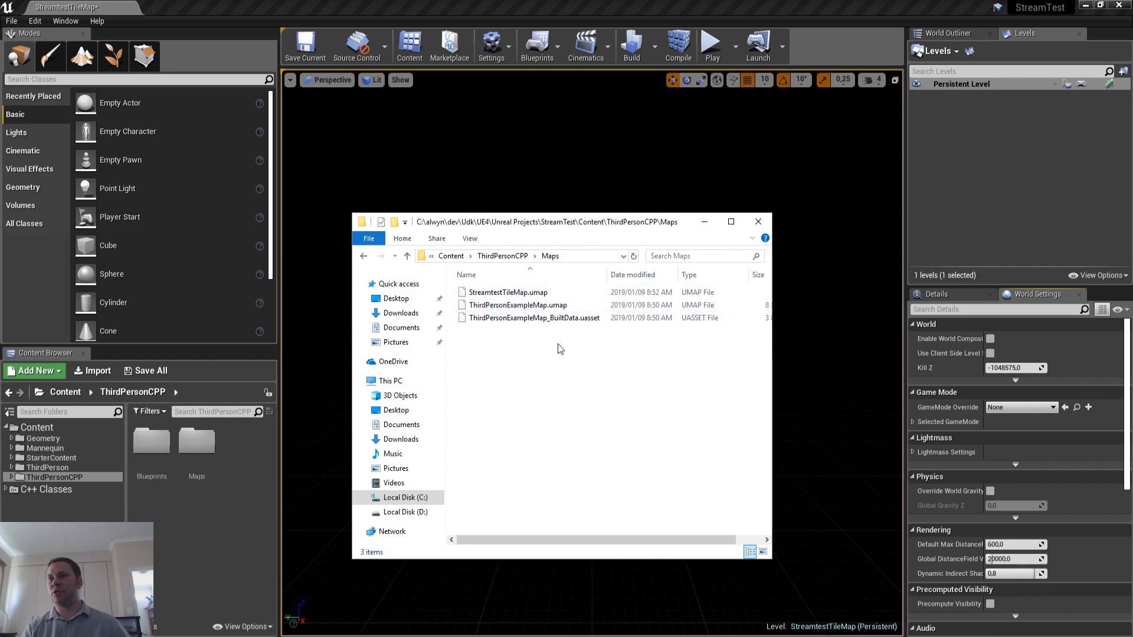
Delete ThirdPersonExampleMap.umap and ThirdPersonExampleMap_BuiltData.uasset from the Maps folder and close File Explorer
key("Down")
key("Up")
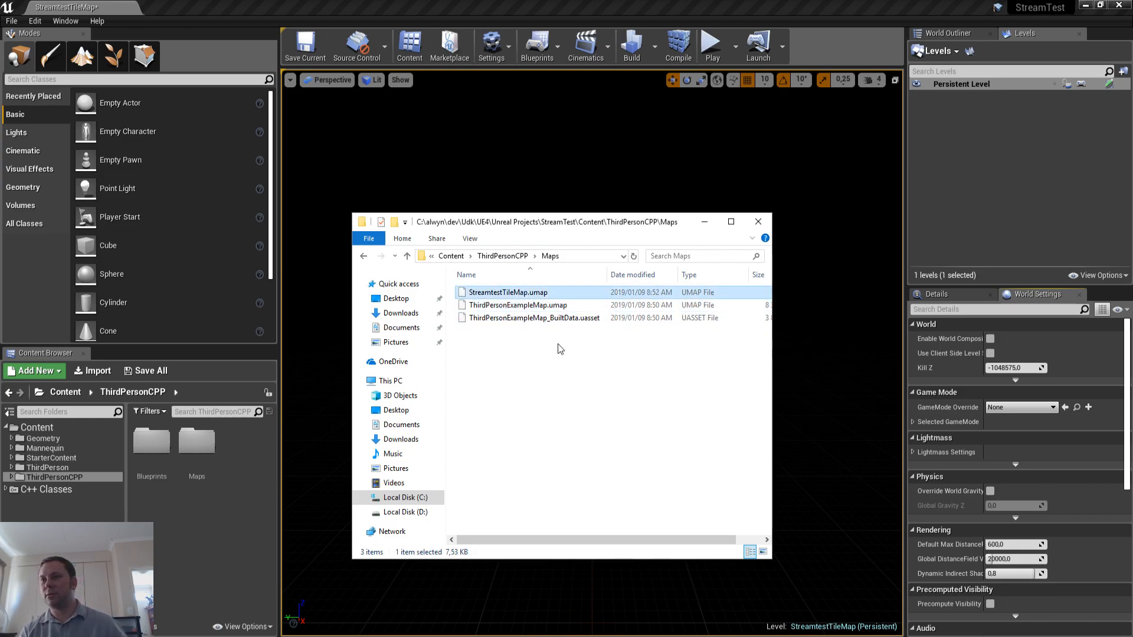
key("Down")
key("shift+Down")
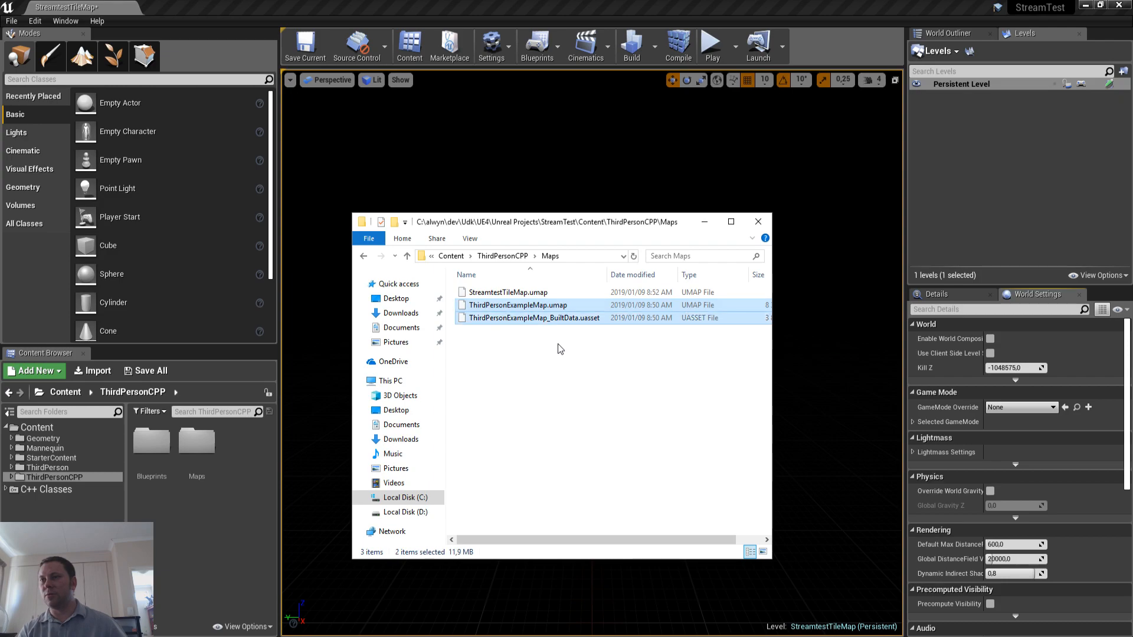
key("Delete")
key("alt+F4")
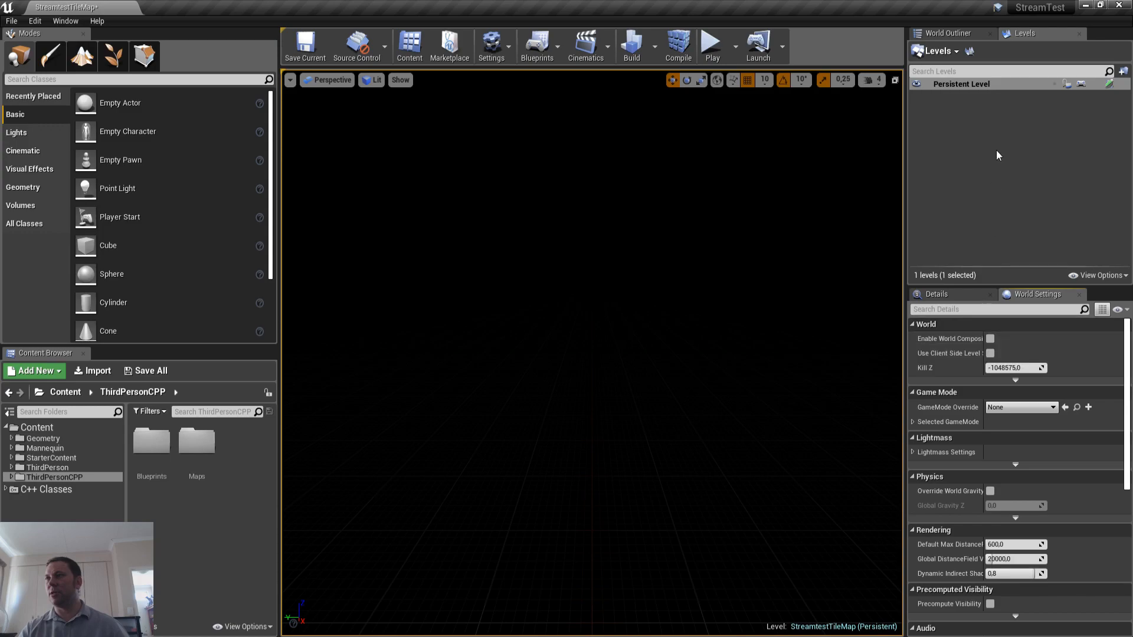
Return to the Unreal Editor and enable World Composition in the level's World Settings
key("alt+Tab")
left_click(1025, 295)
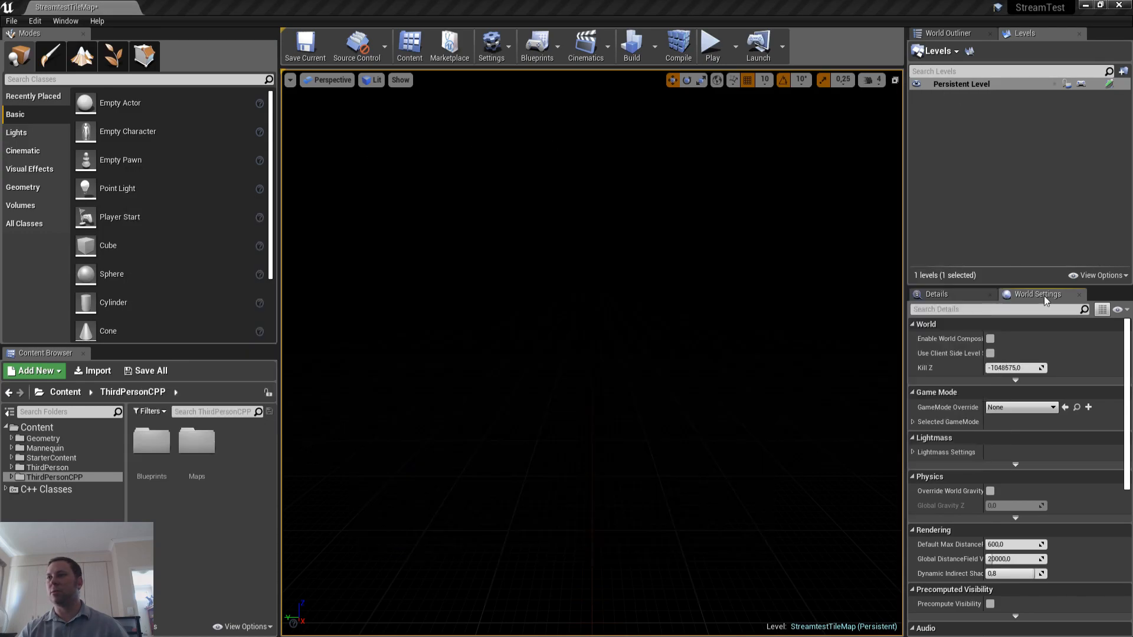
left_click(991, 339)
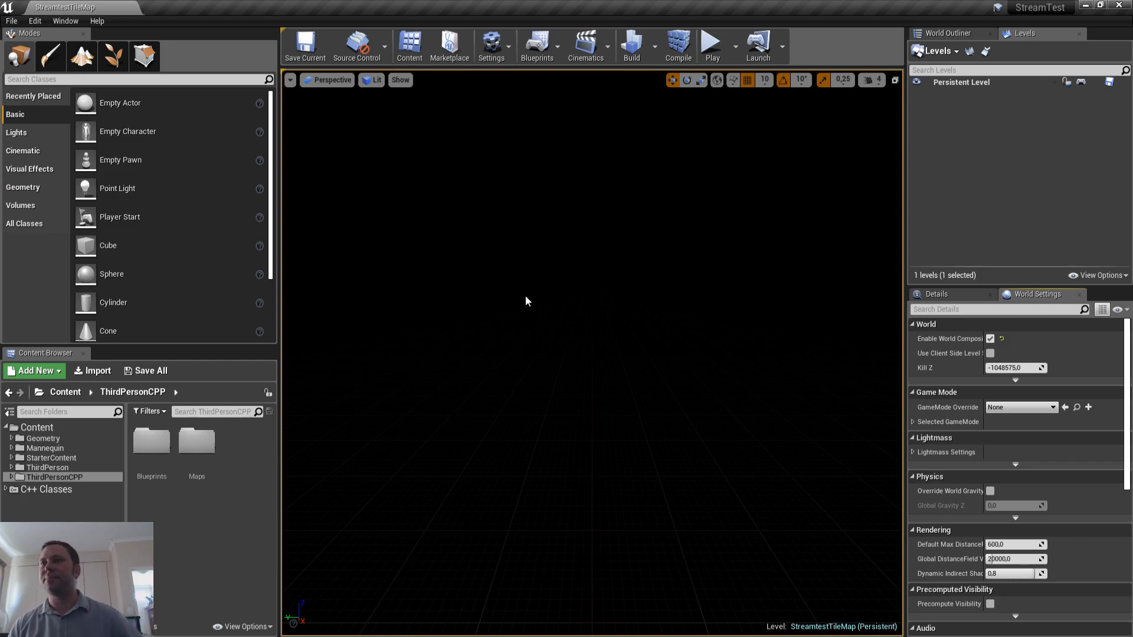
Search the placeable classes for "sky" and place a BP_Sky_Sphere in the level
left_click(123, 79)
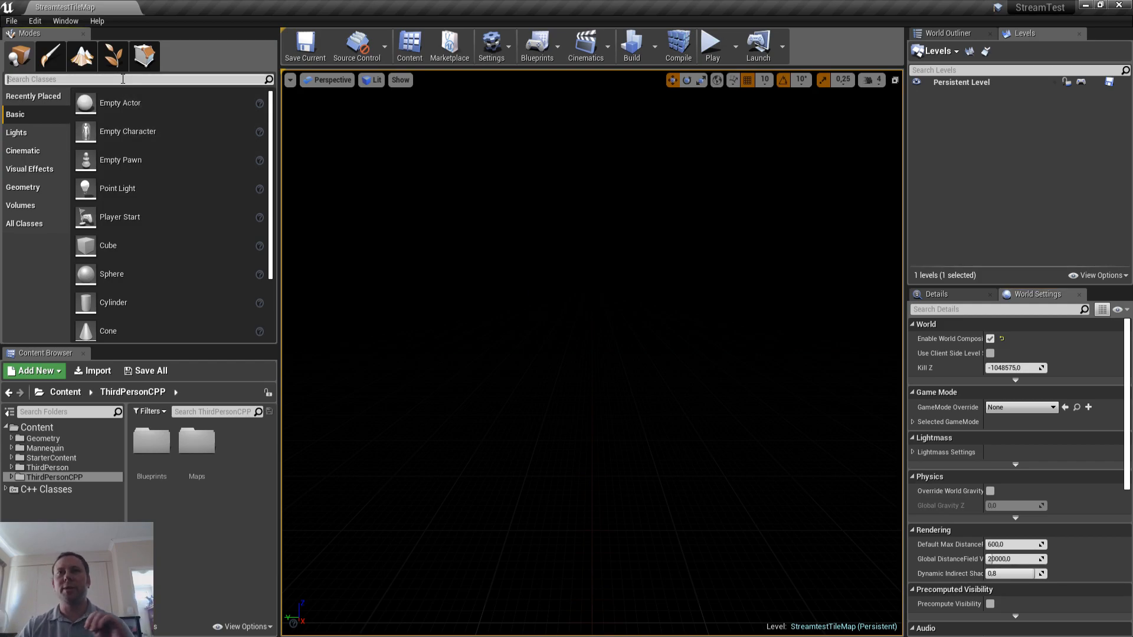
type("sky")
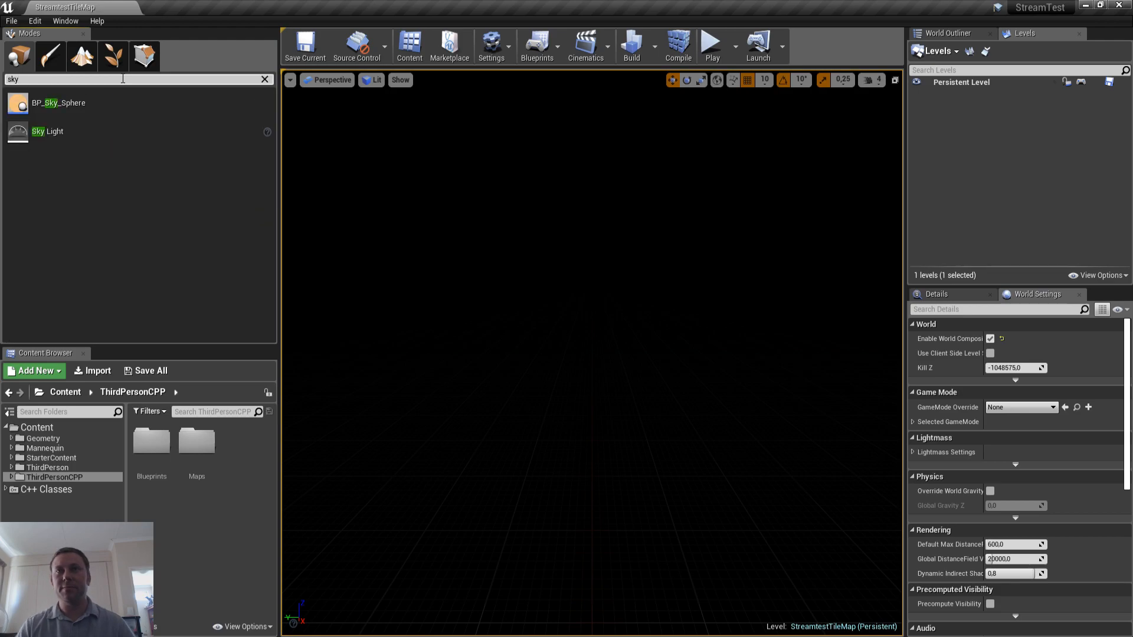
left_click_drag(70, 104, 526, 351)
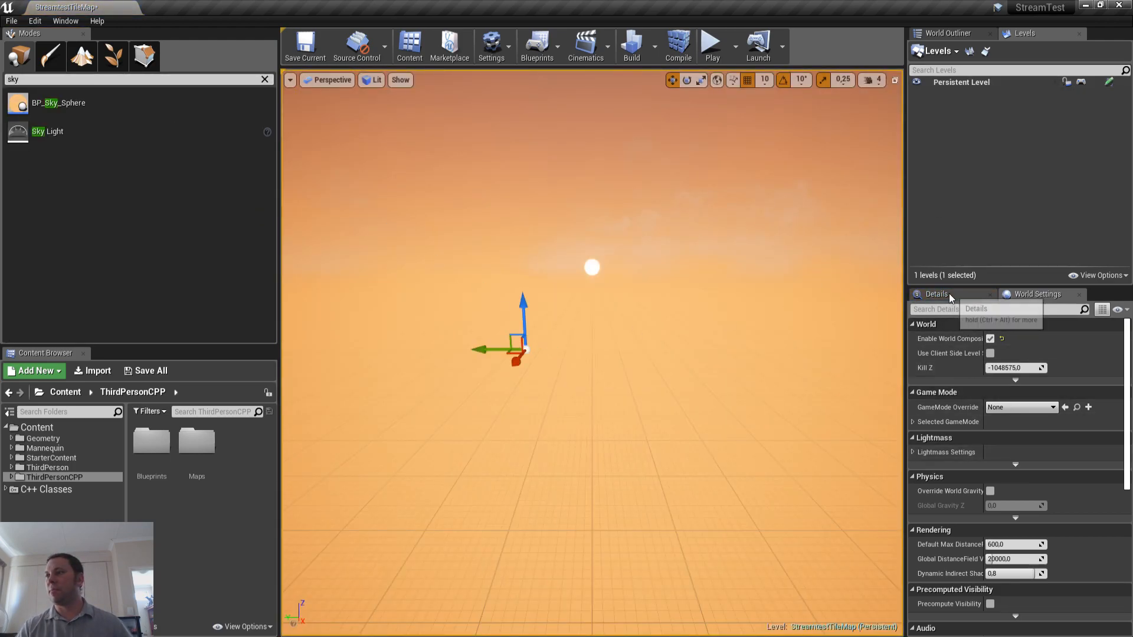
Set the BP_Sky_Sphere's location to X 0, Y 0, Z 0
left_click(1008, 408)
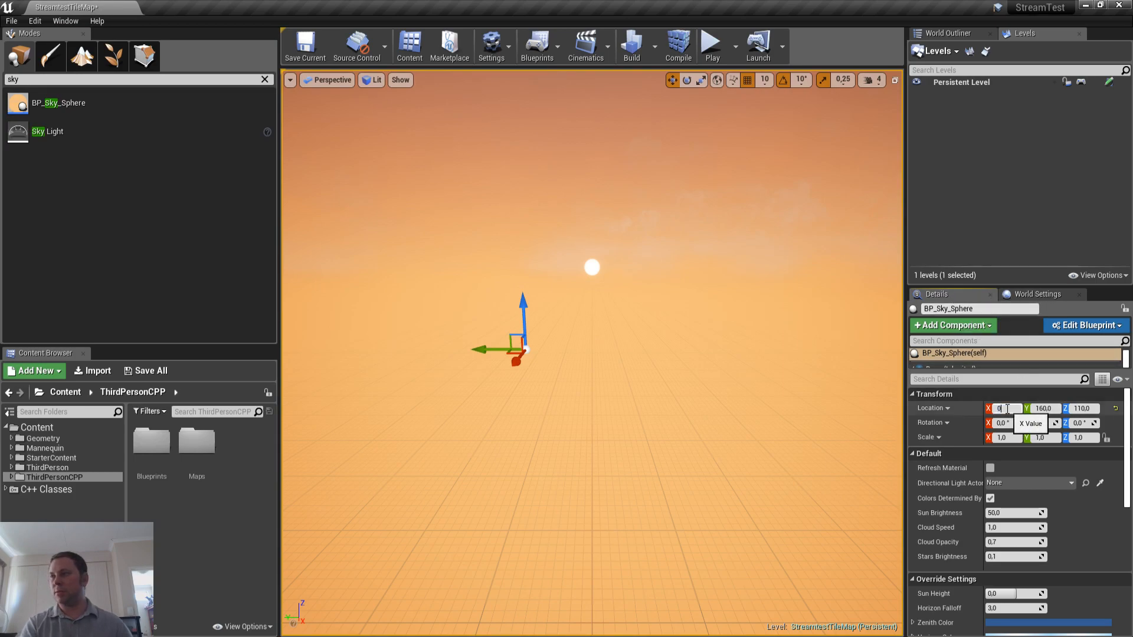
key("Tab")
type("0")
key("Tab")
type("0")
key("Return")
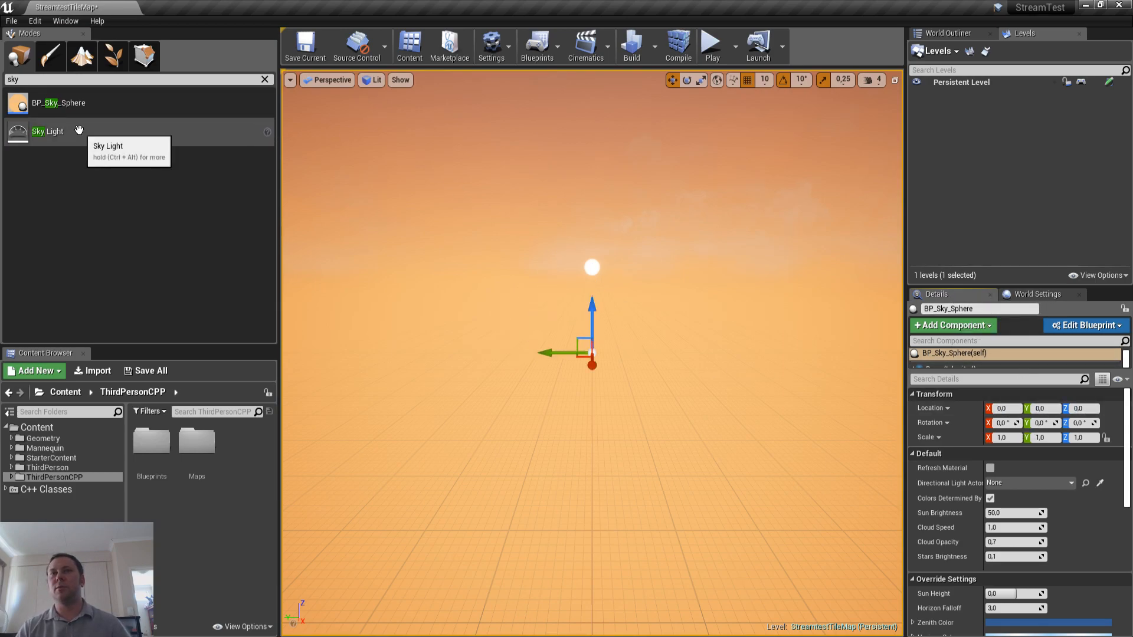
Replace the class search with "dir" and place a Directional Light in the level
left_click(265, 79)
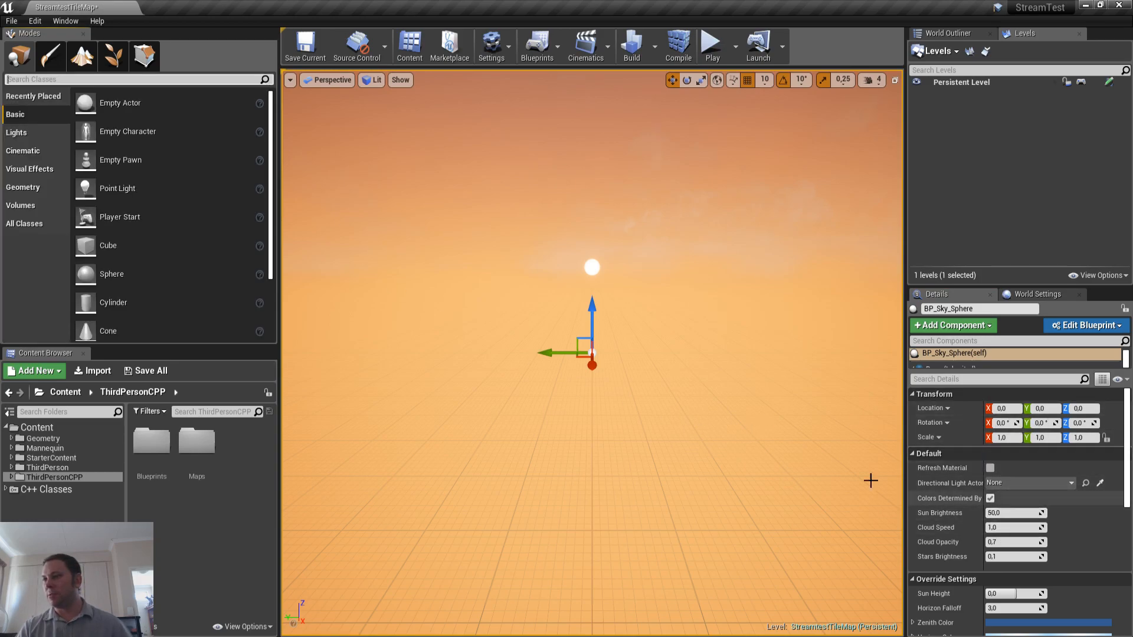
left_click(139, 79)
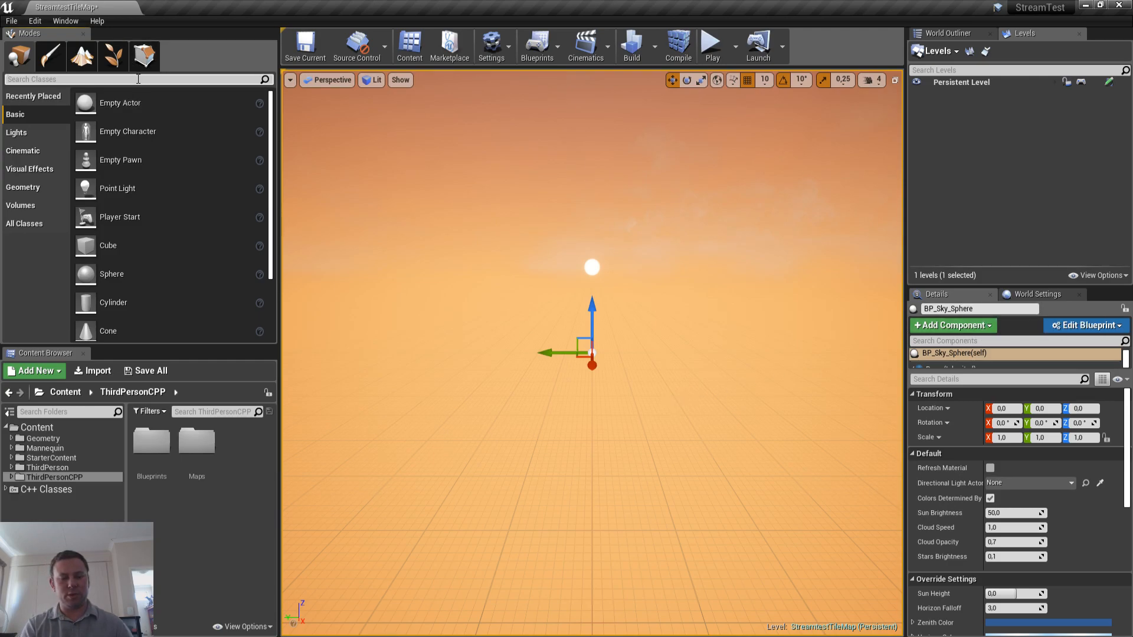
type("dirc")
key("BackSpace")
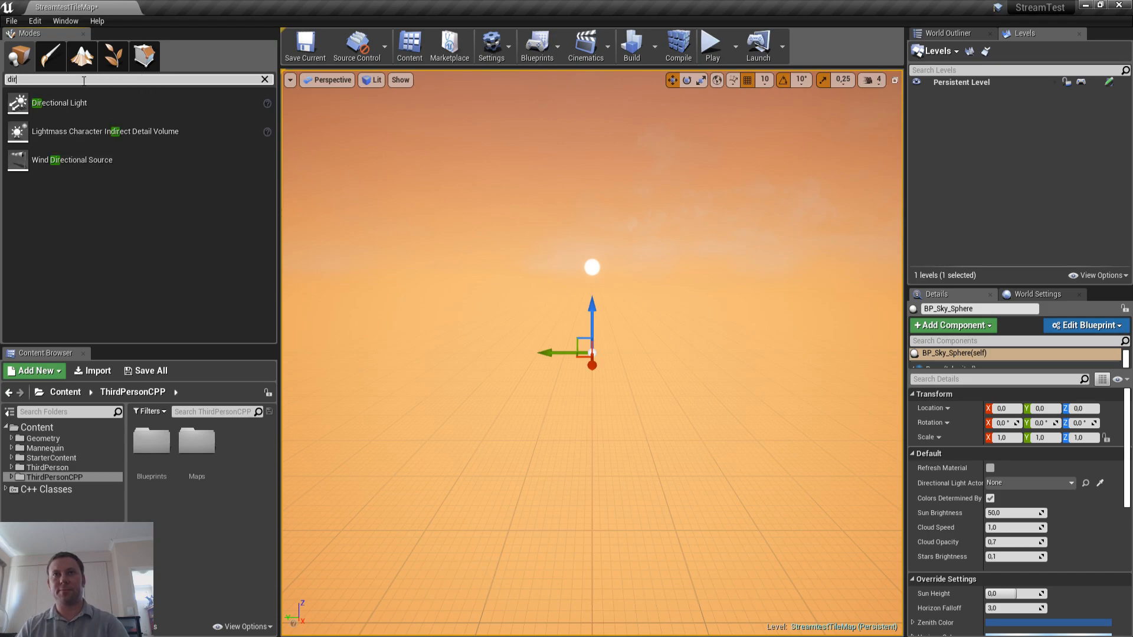
left_click_drag(59, 103, 542, 333)
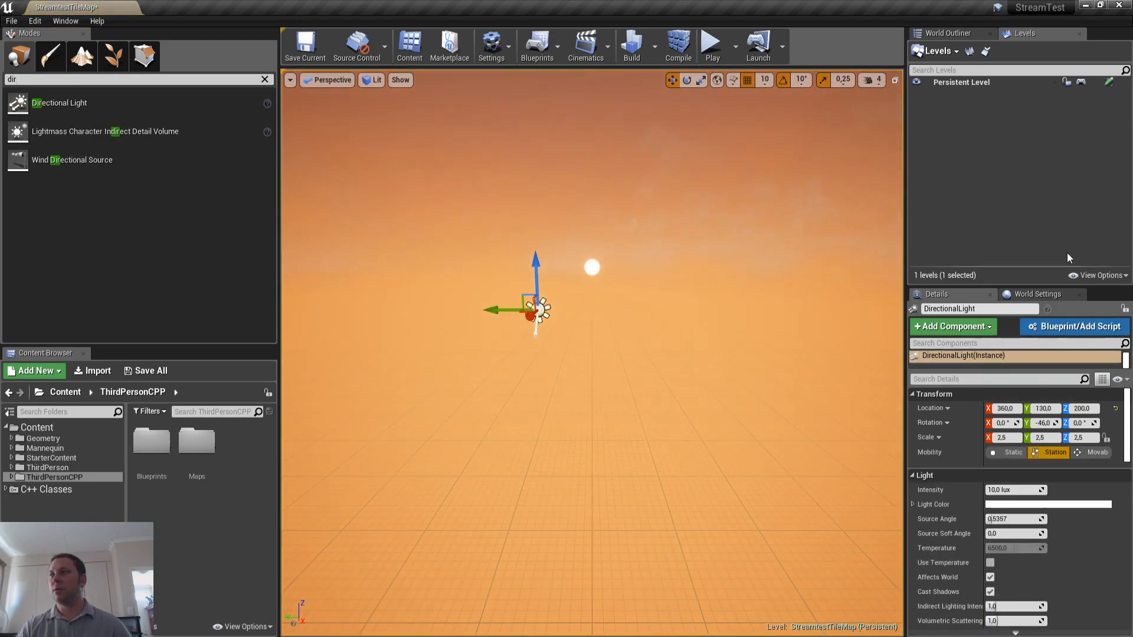
Set the directional light's location to 0, 0, 0 and its mobility to Movable
left_click(1005, 408)
type("0")
key("Tab")
type("0")
key("Tab")
type("0")
key("Return")
left_click(1088, 453)
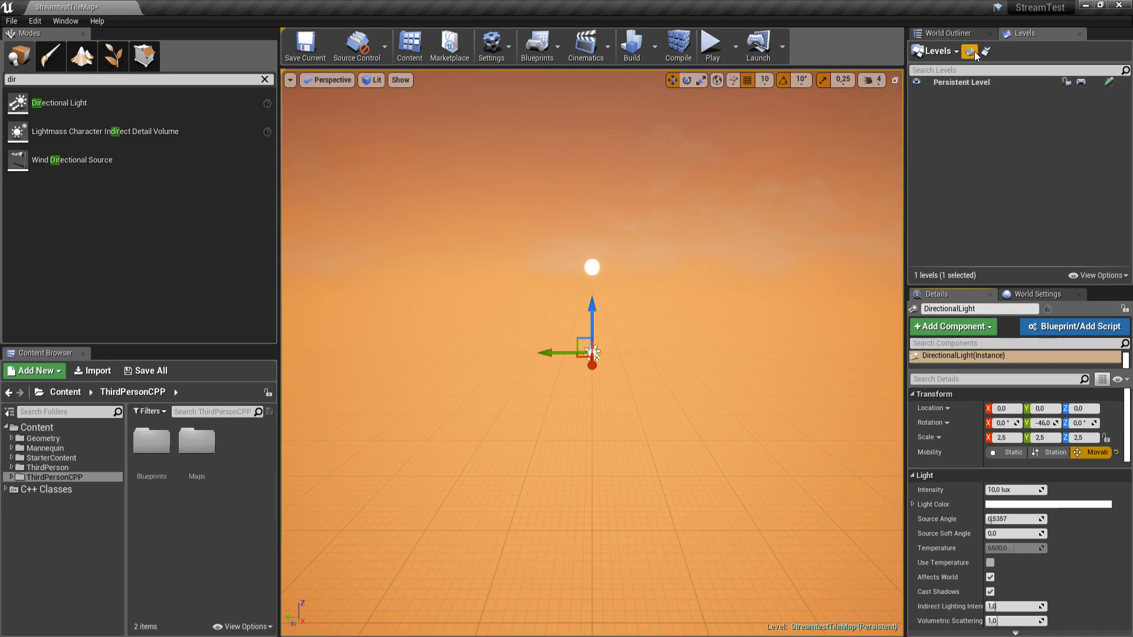
Assign the DirectionalLight as the Directional Light Actor of BP_Sky_Sphere
left_click(969, 33)
left_click(976, 91)
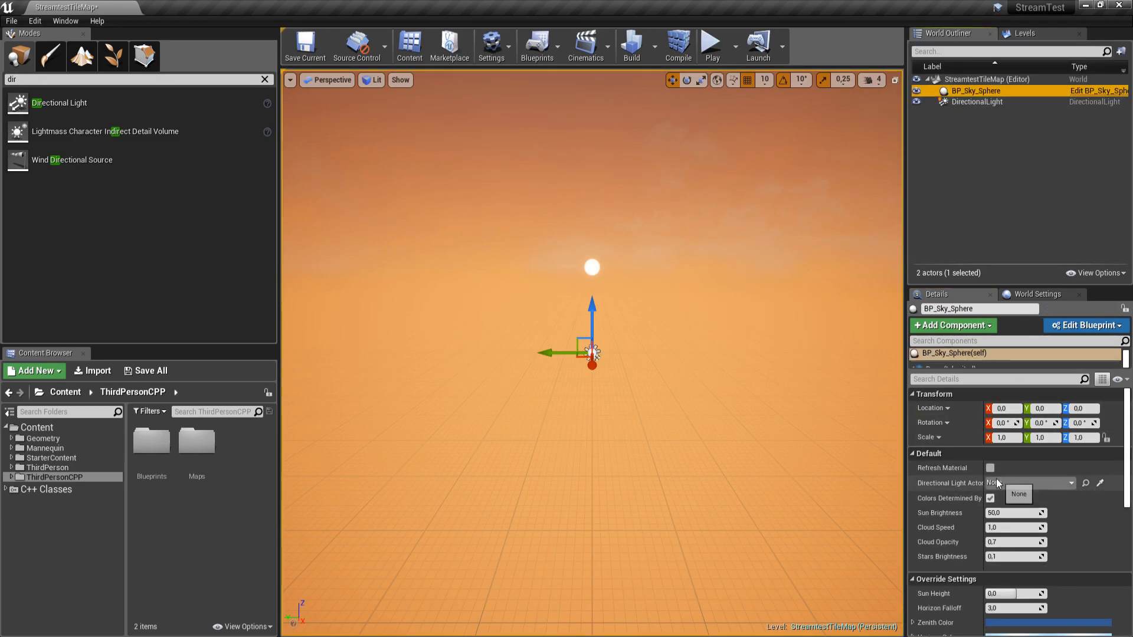
left_click(1071, 483)
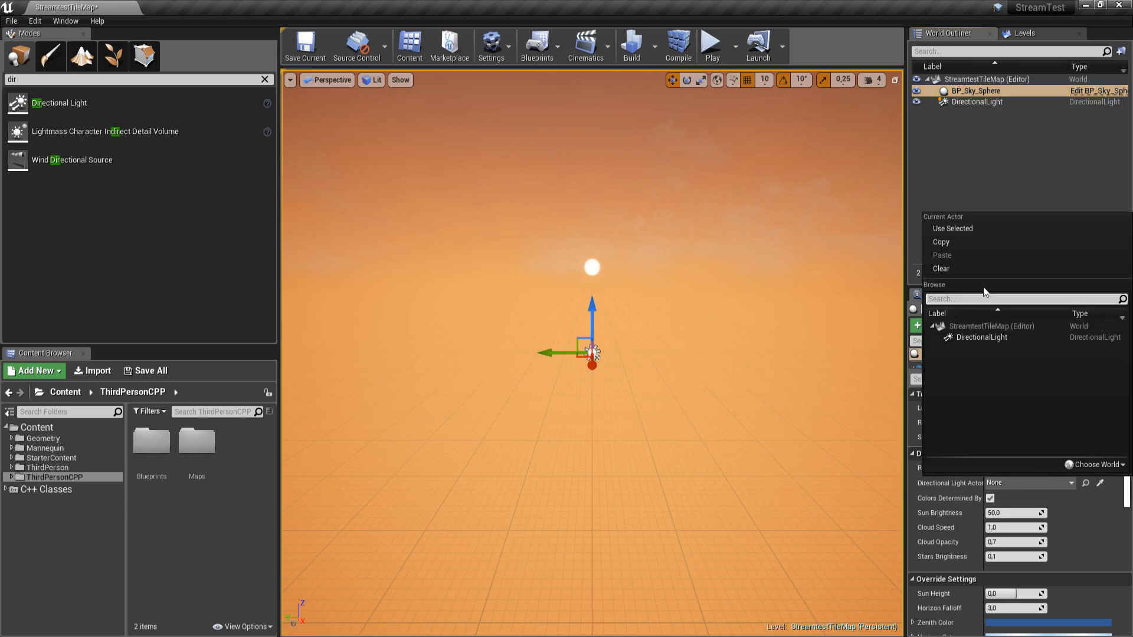
left_click(982, 337)
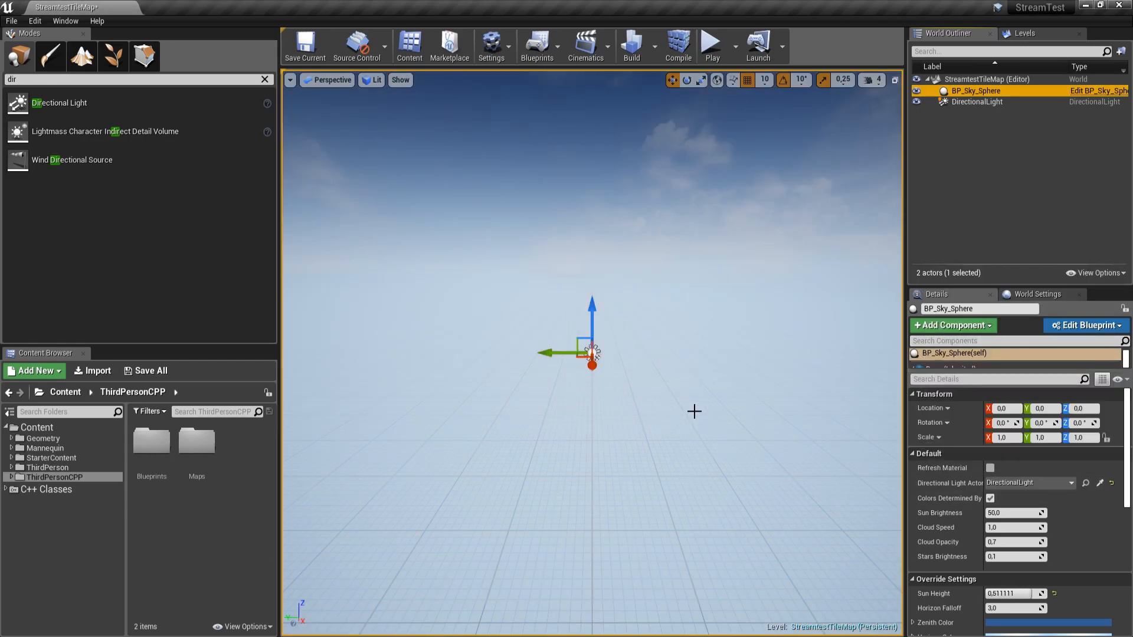
Review the details of BP_Sky_Sphere and the DirectionalLight, and clear the class search
left_click_drag(694, 411, 678, 412)
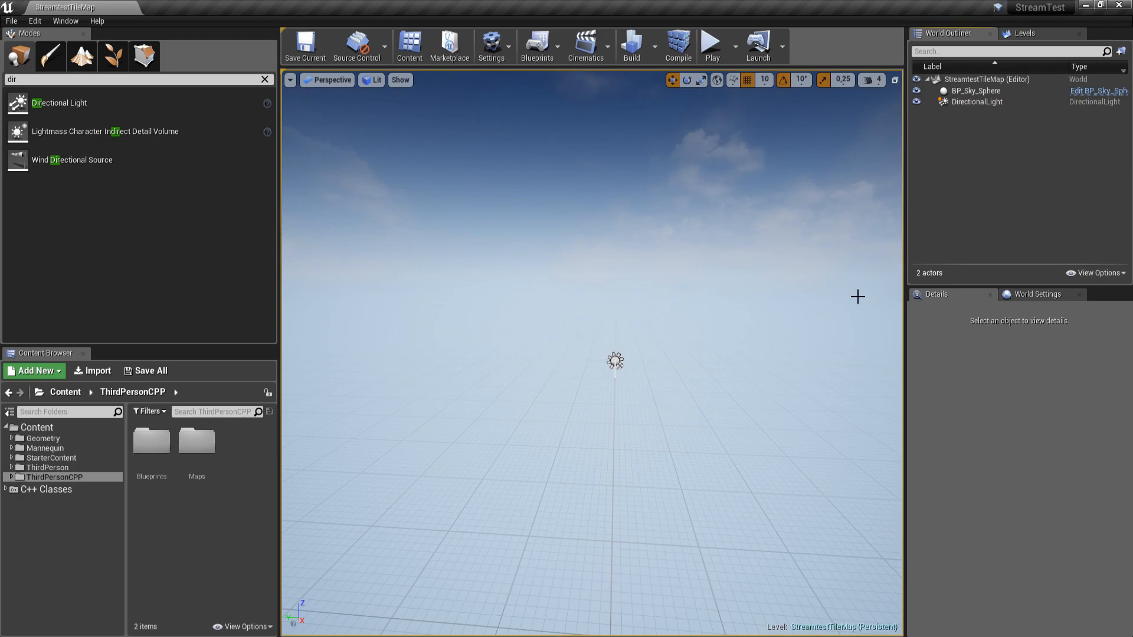
left_click(989, 93)
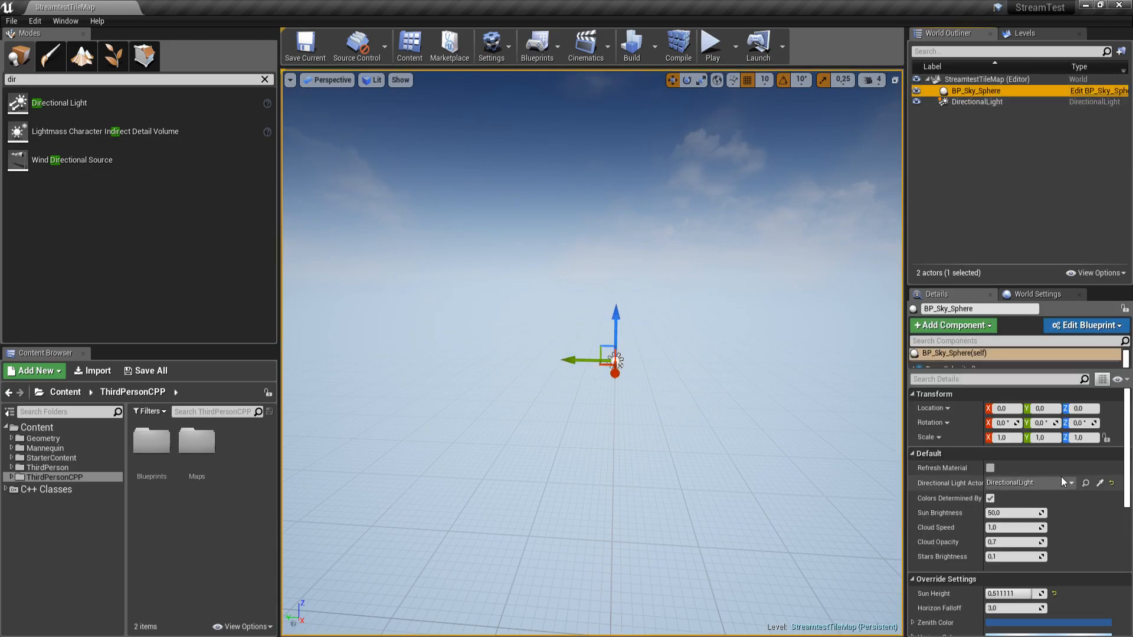
left_click(976, 104)
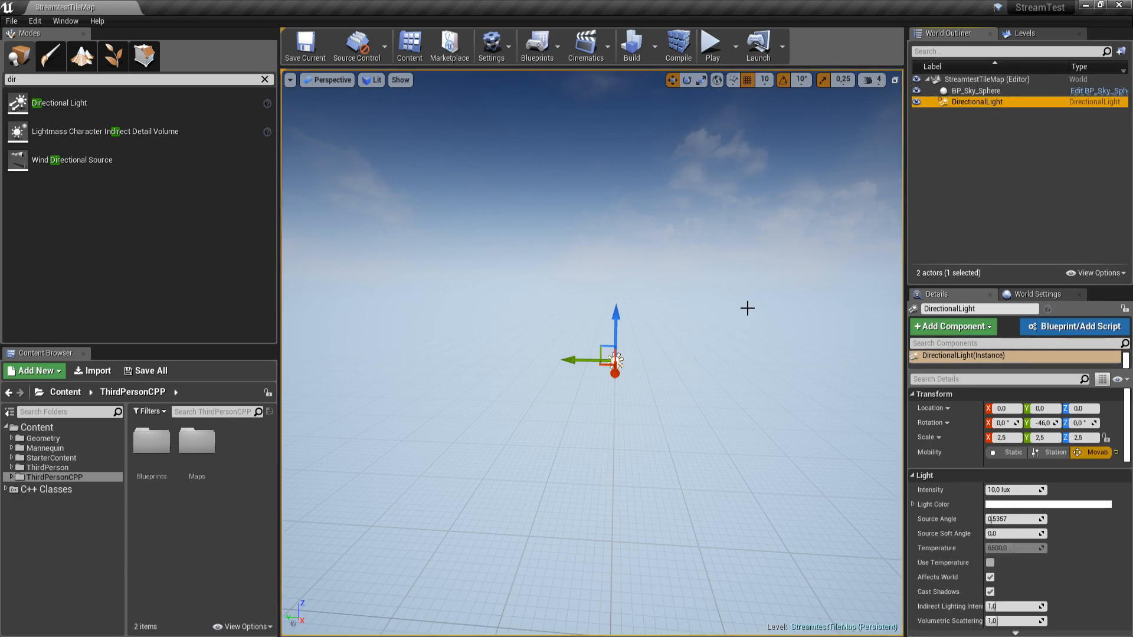
mouse_move(705, 313)
right_mouse_down()
mouse_move(690, 318)
mouse_move(699, 318)
right_mouse_up()
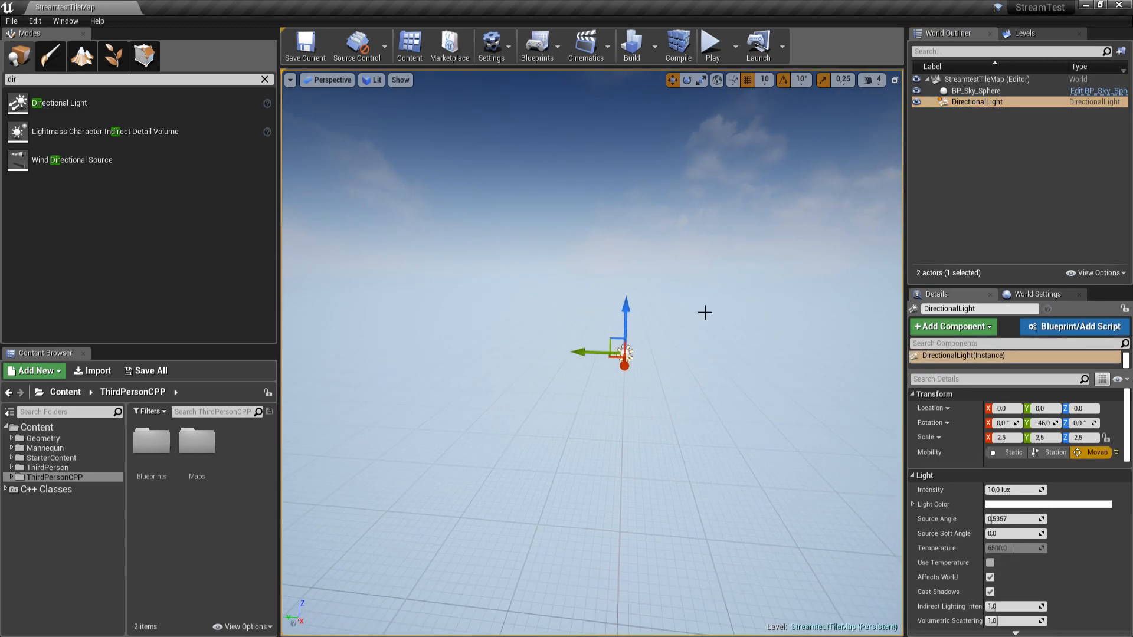
left_click(887, 187)
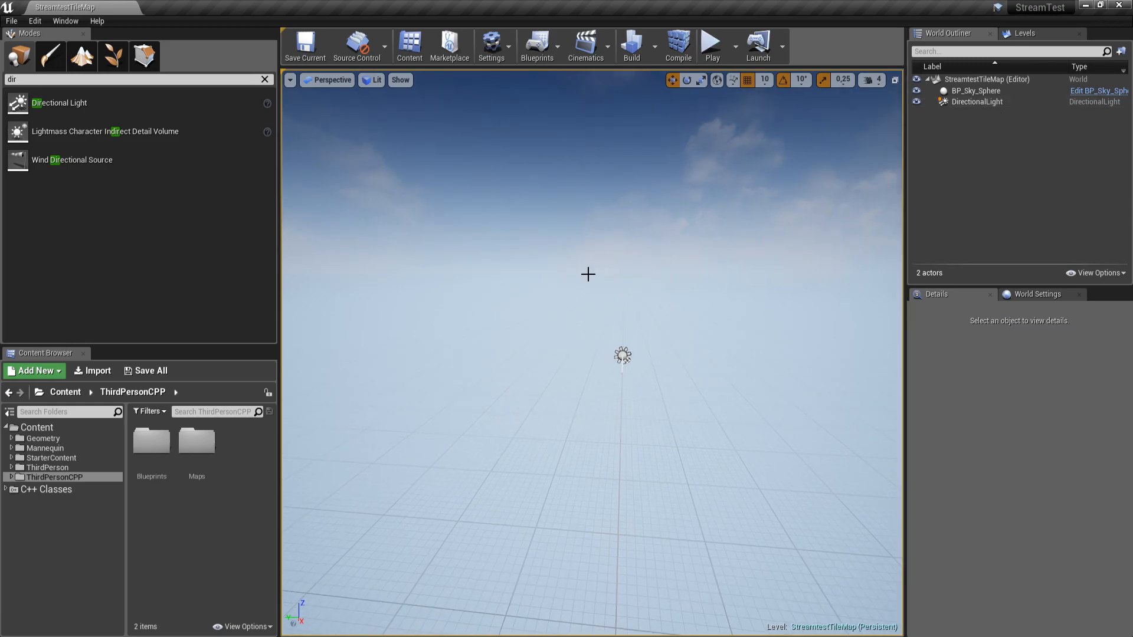
left_click(265, 79)
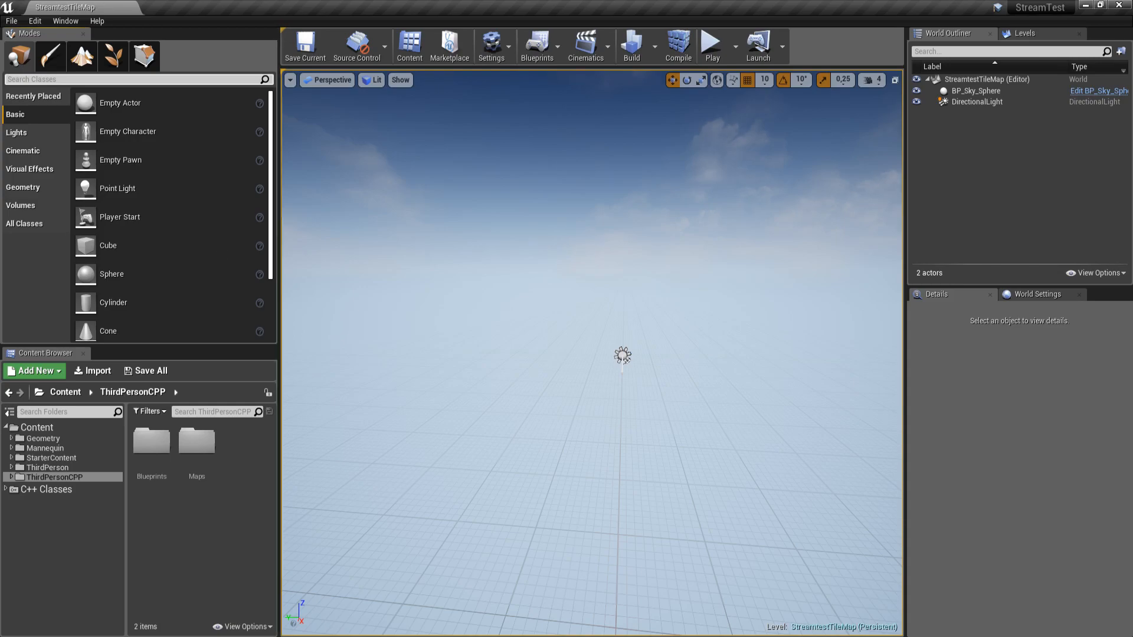
key("alt+Tab")
key("alt+Tab")
key("alt+Tab")
key("alt+Tab")
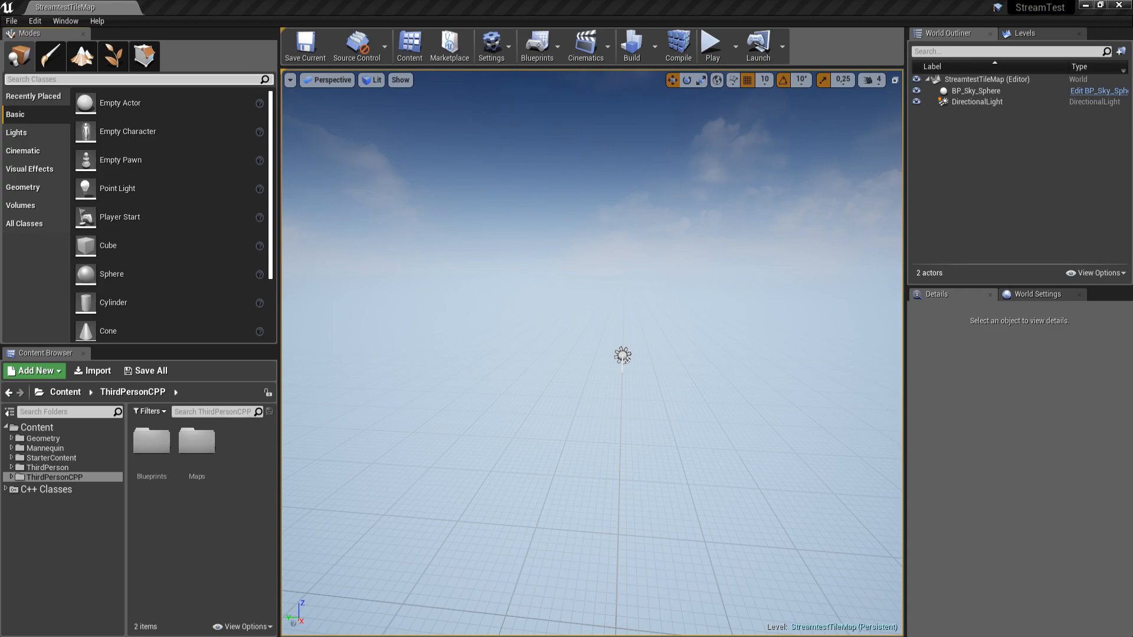
key("alt+Tab")
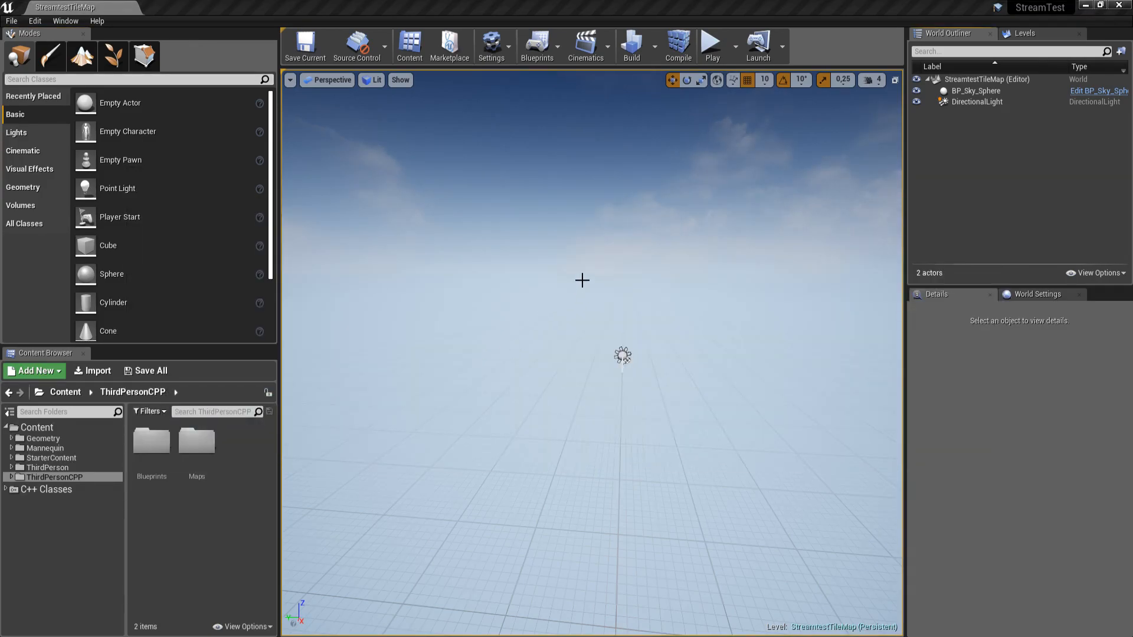
right_click_drag(536, 297, 520, 307)
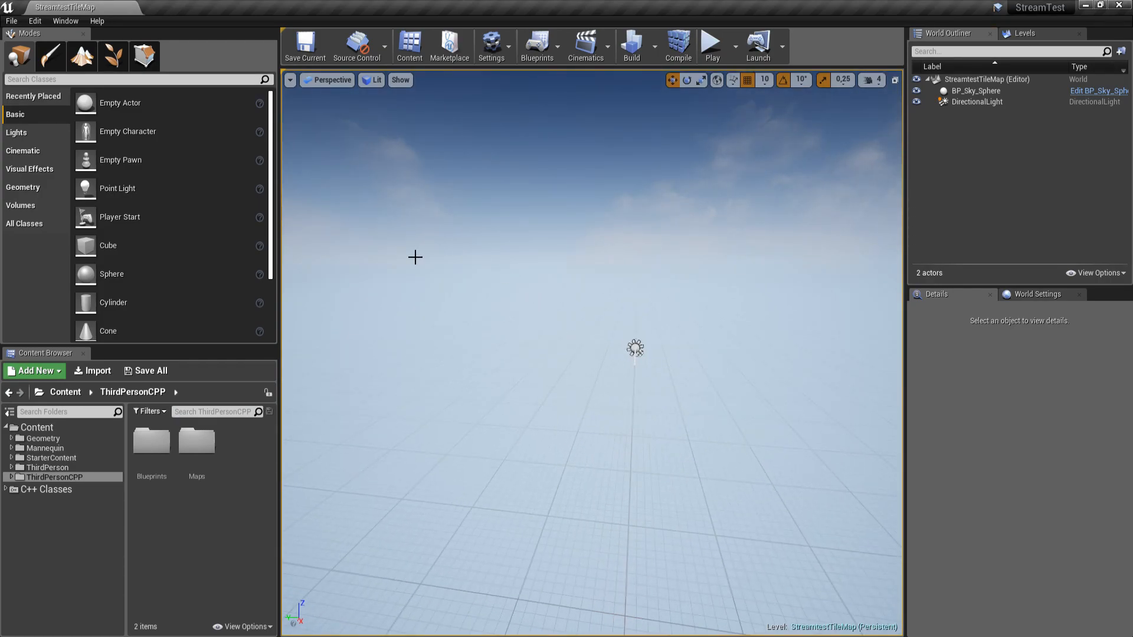
Examine the Persistent Level and its available options in the levels list, and the actors in the World Outliner
left_click(63, 21)
mouse_move(88, 22)
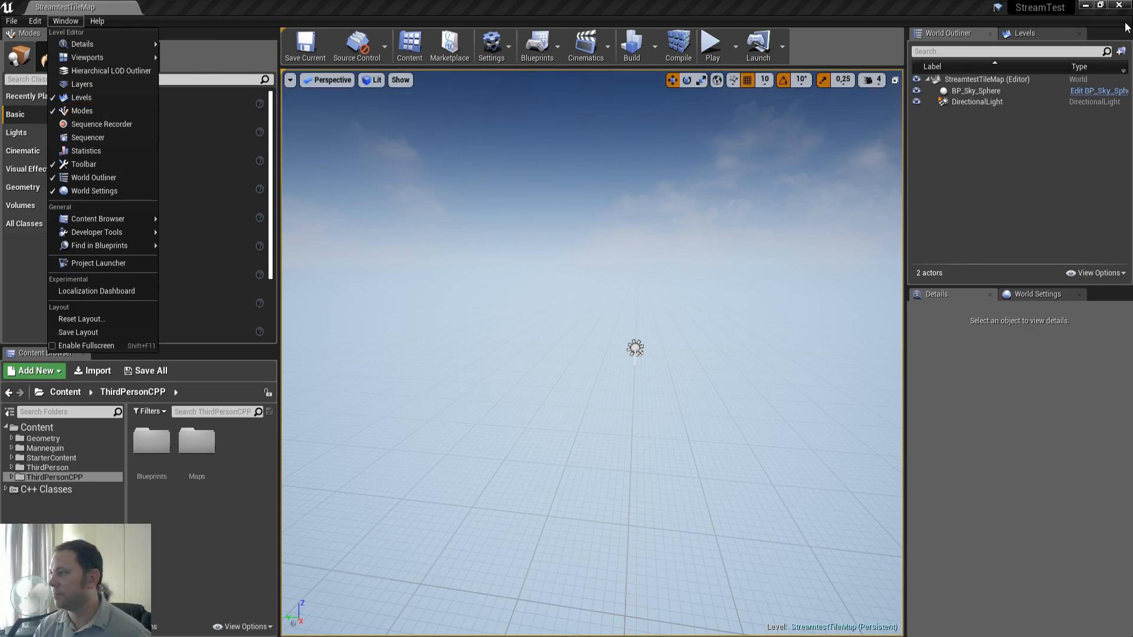
left_click(1054, 34)
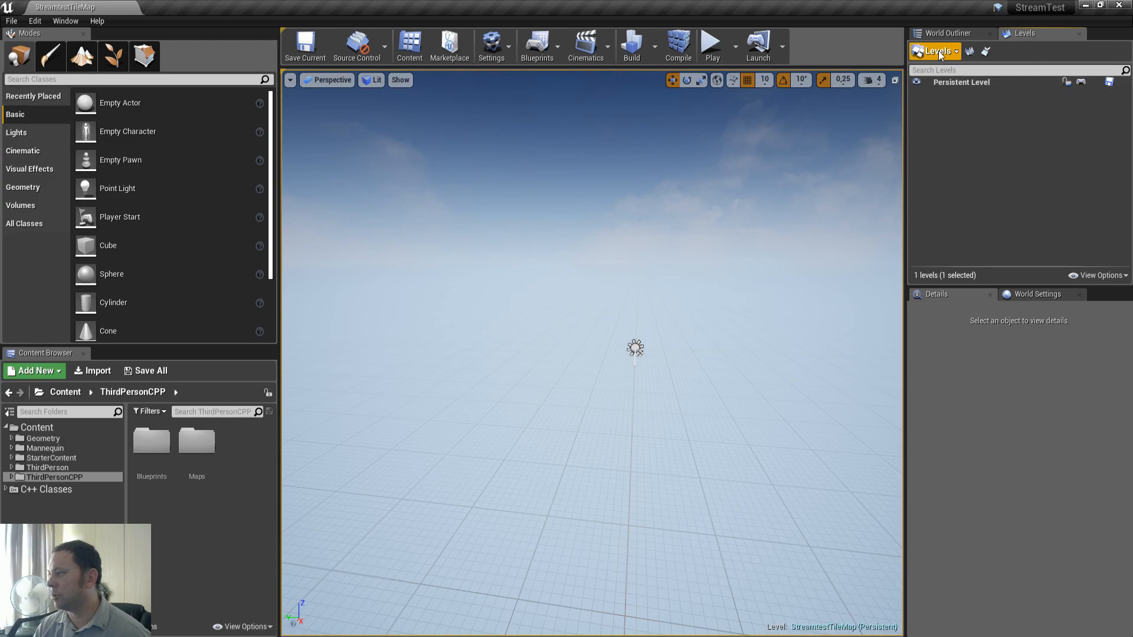
right_click(948, 82)
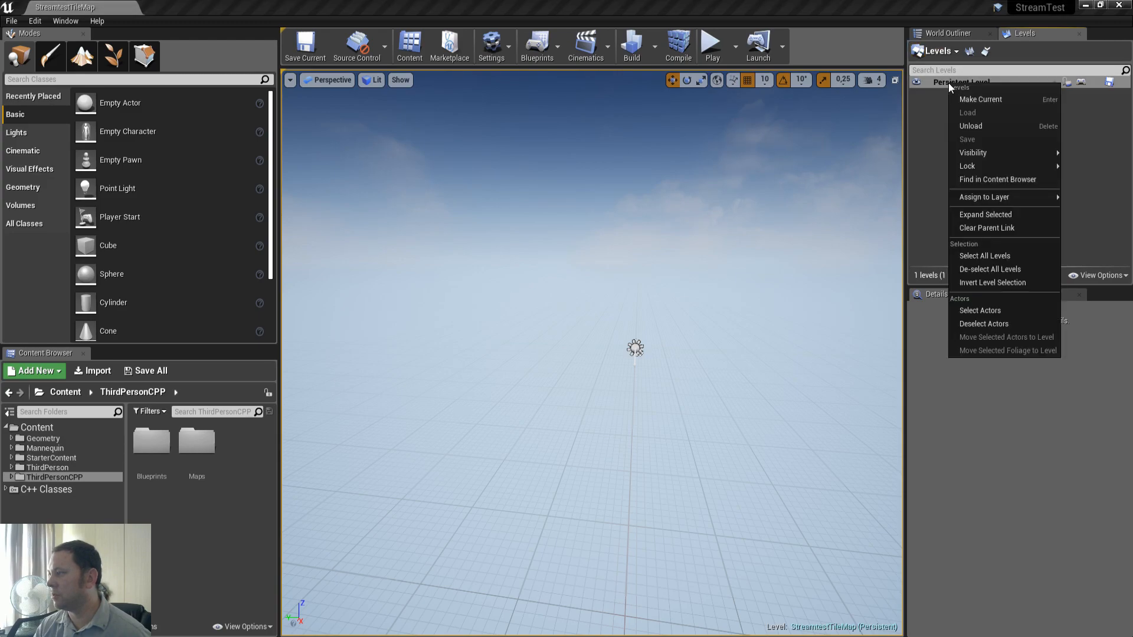
left_click(988, 125)
right_click_drag(652, 169, 644, 183)
right_click_drag(861, 140, 866, 140)
left_click(1002, 121)
right_click_drag(715, 152, 668, 160)
left_click(959, 34)
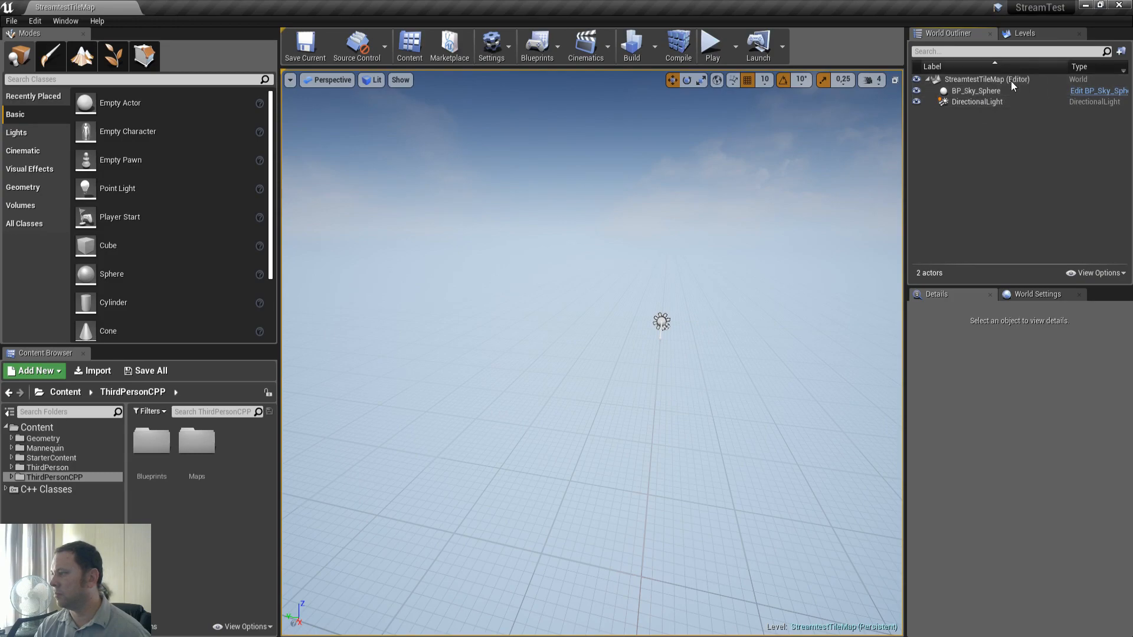
Play the level briefly in the viewport and stop the session
left_click(717, 62)
key("Escape")
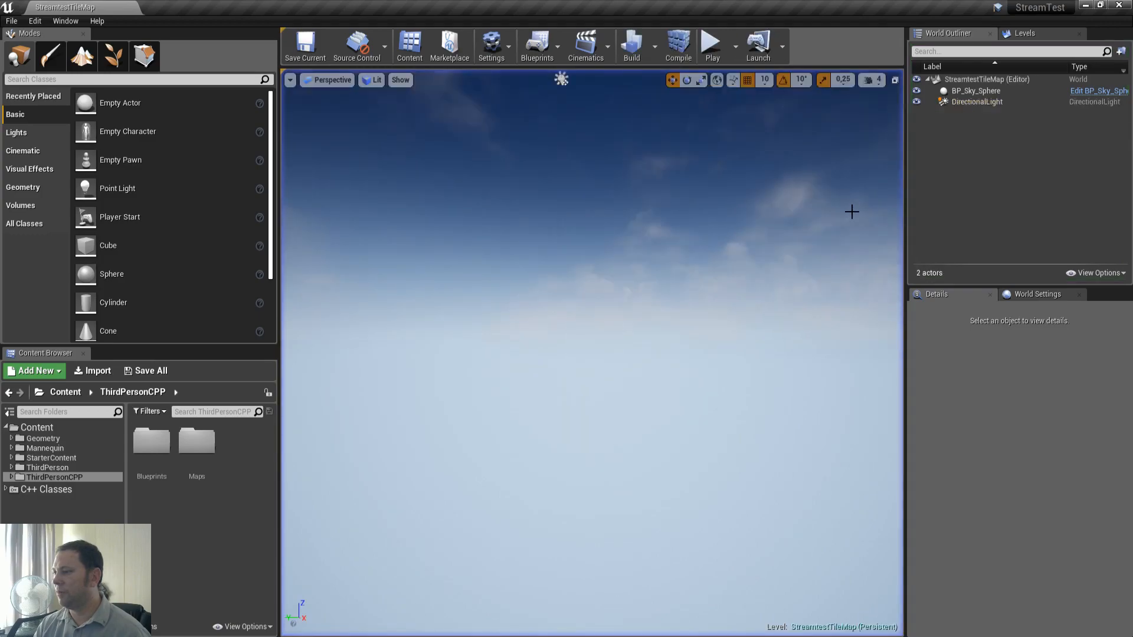
key("s")
right_click_drag(481, 456, 468, 507)
Start a tiled landscape import for the persistent level
left_click(1008, 37)
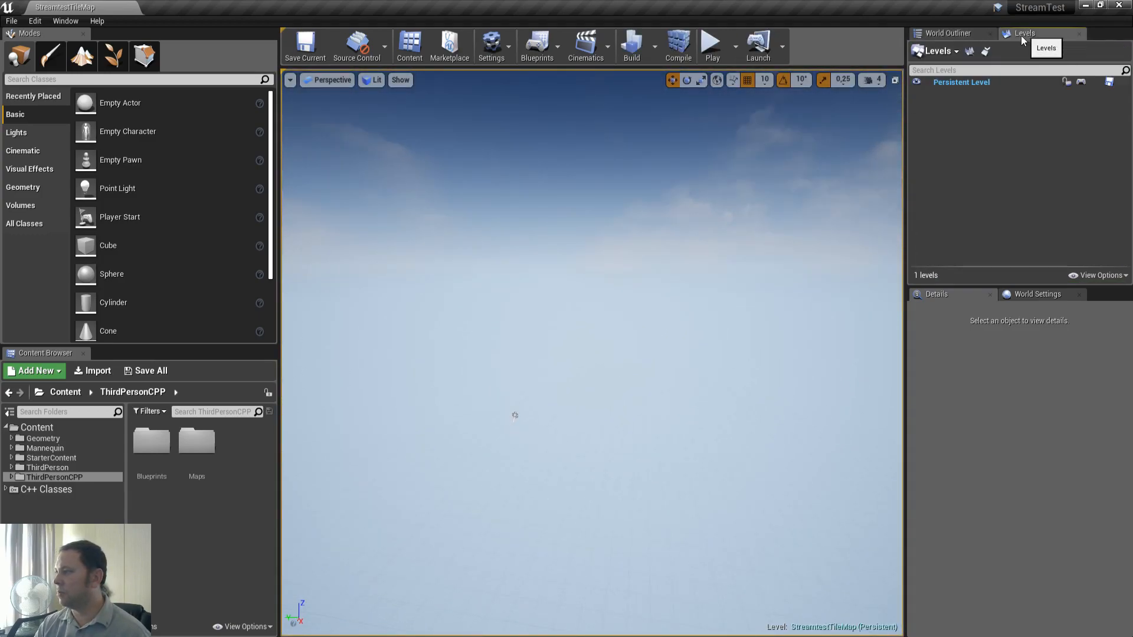
left_click(938, 50)
left_click(958, 99)
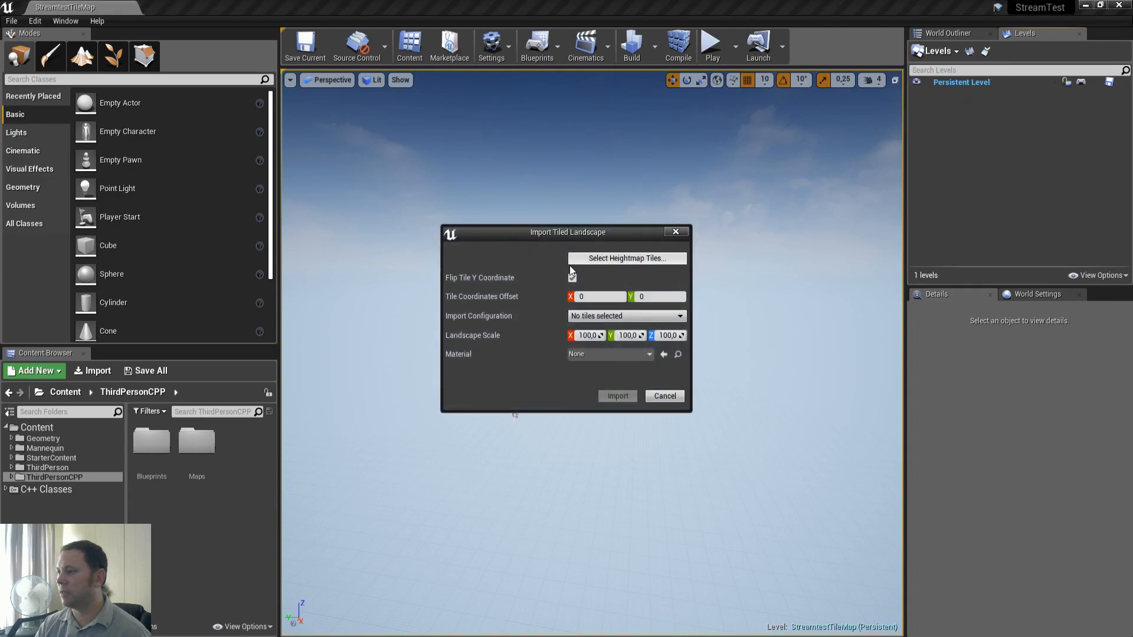
Copy the Export folder path from File Explorer and browse to C:\temp\StreamProject\testWC\Export in the heightmap tile selection
key("alt+Tab")
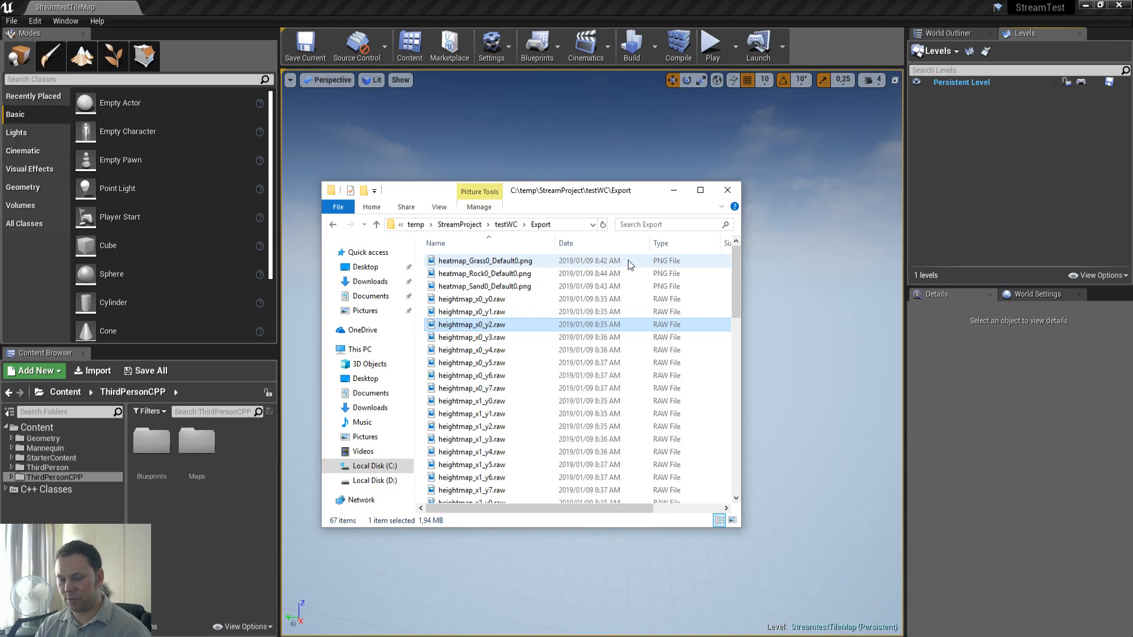
key("alt+d")
key("ctrl+c")
key("alt+Tab")
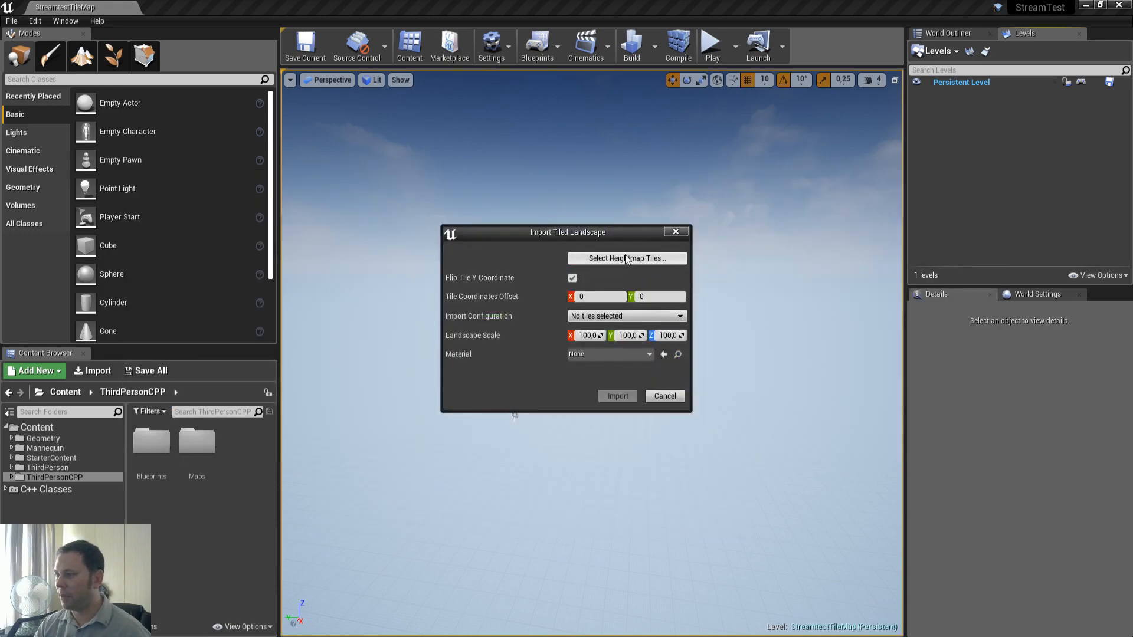
left_click(628, 260)
key("ctrl+v")
key("Return")
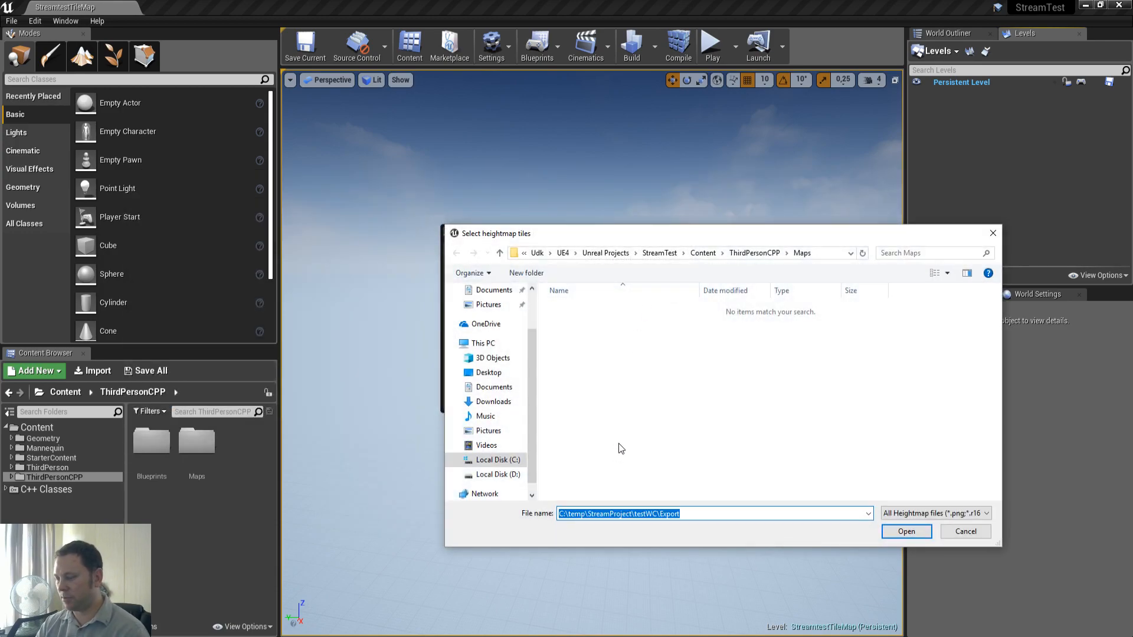
Choose all heightmap tiles from heightmap_x0_y0.raw through heightmap_x7_y7.raw for the landscape import
left_click(767, 322)
scroll(853, 425, "down", 10)
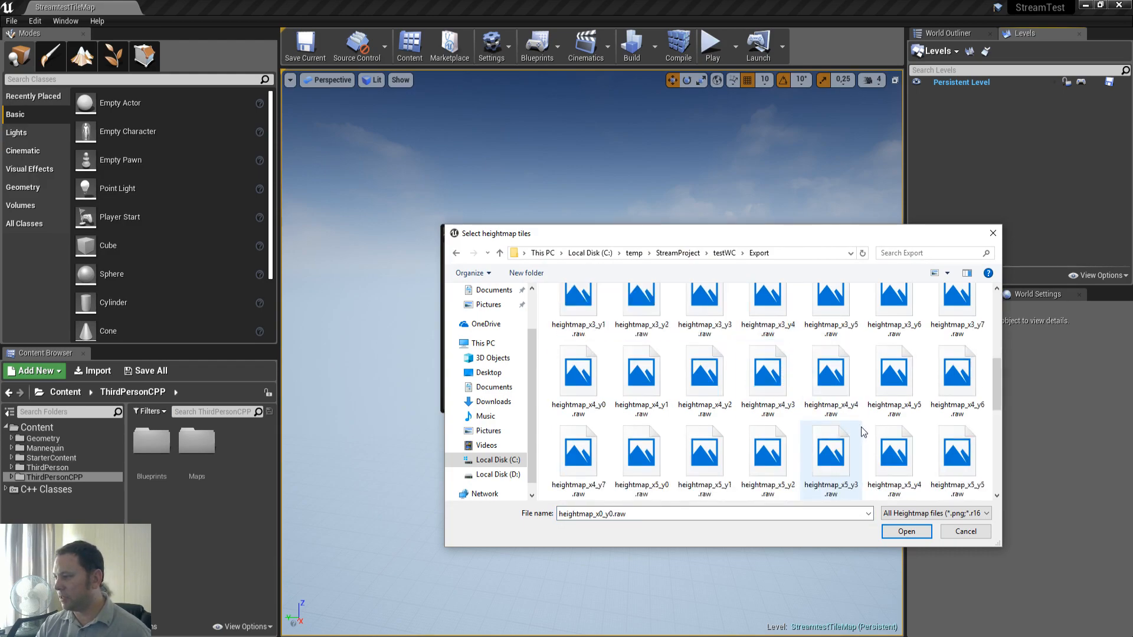
left_click(778, 461, "shift")
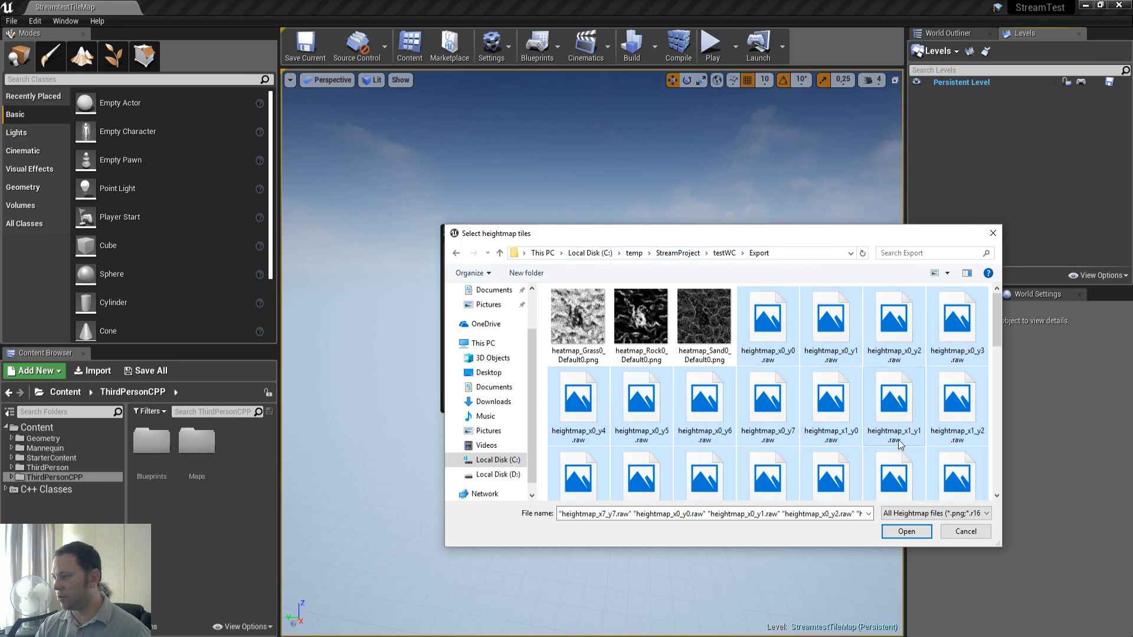
left_click(907, 532)
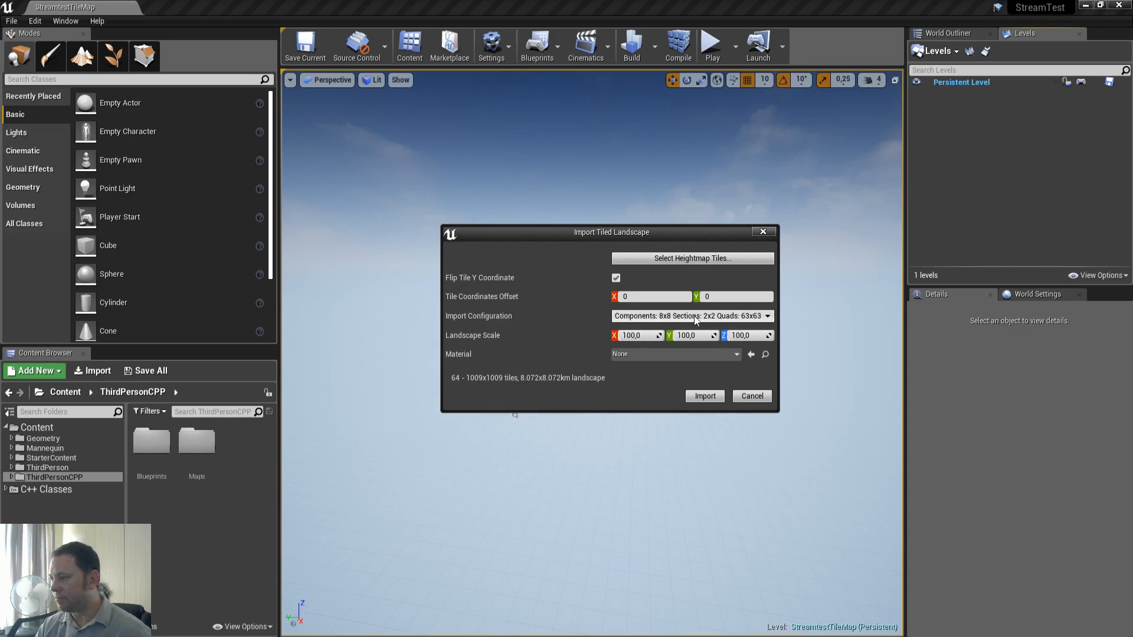
Use the import configuration Components: 8x8 Sections: 2x2 Quads: 63x63 and disable Flip Tile Y Coordinate
left_click(718, 319)
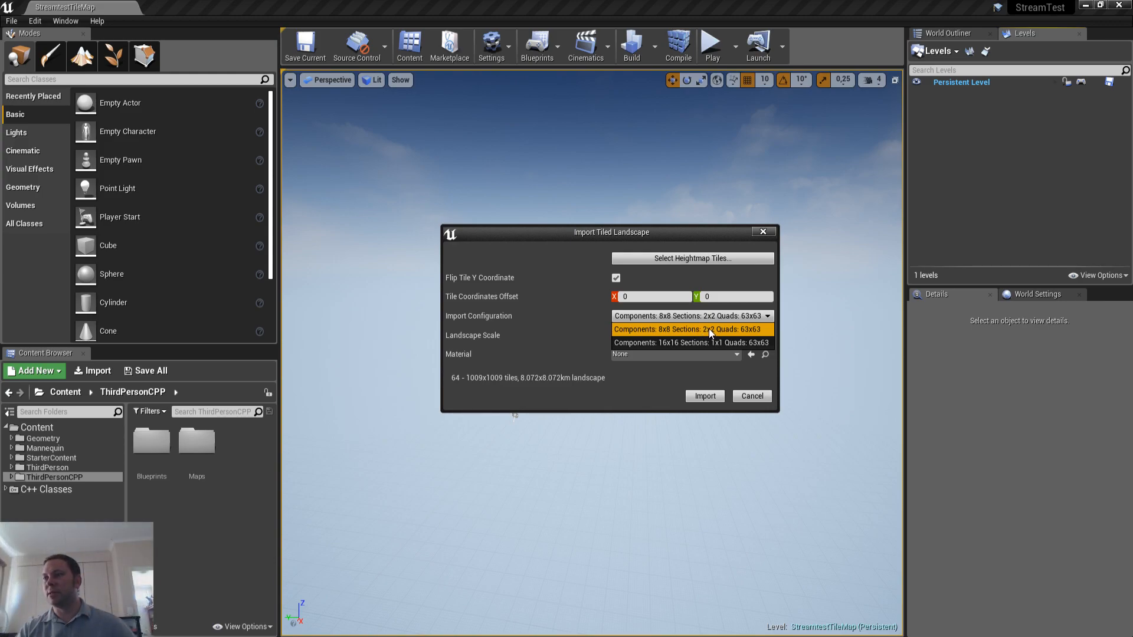
left_click(670, 329)
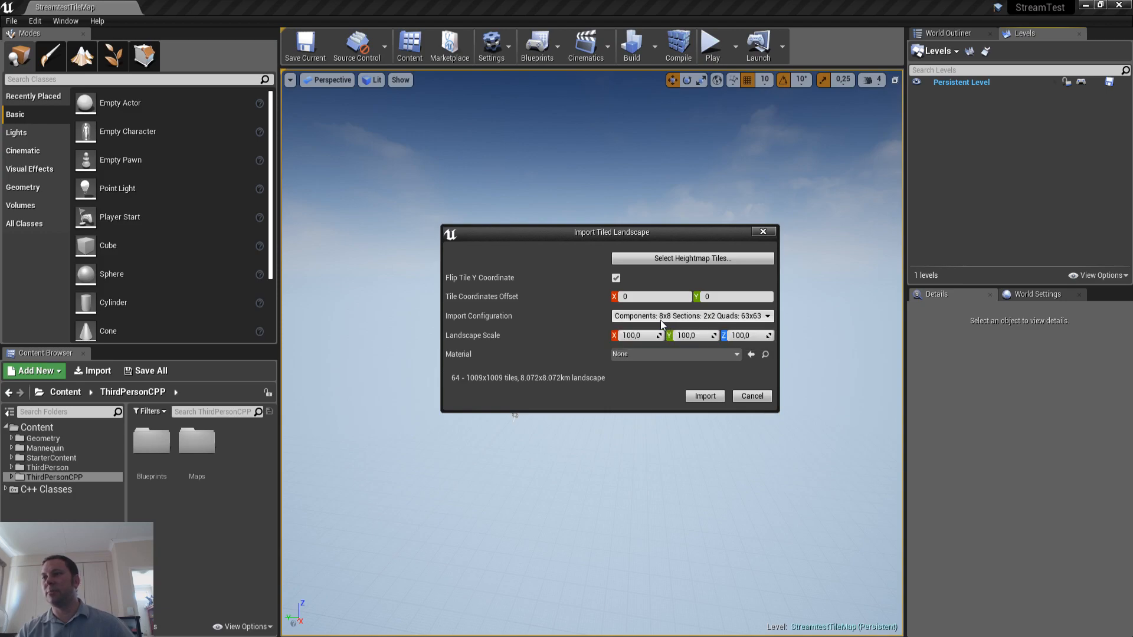
left_click(616, 278)
Set the landscape's Z scale to 219,08 as noted in Notepad, and import the tiled landscape
left_click(745, 336)
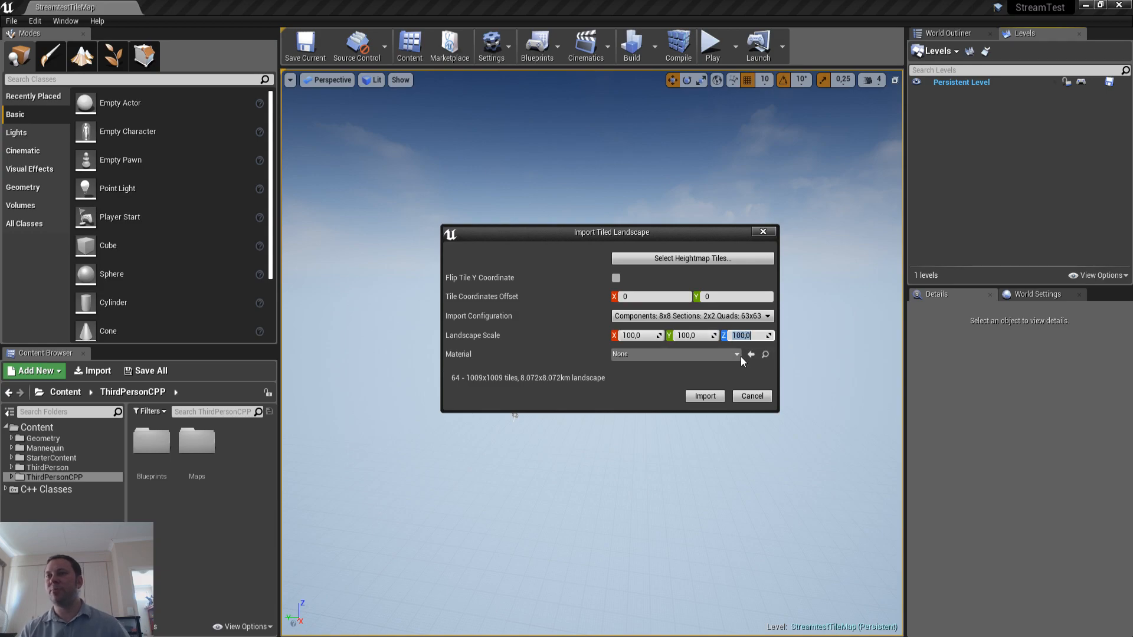
key("alt+Tab")
key("alt+Tab")
key("alt+Tab")
key("alt+Tab")
key("alt+Tab")
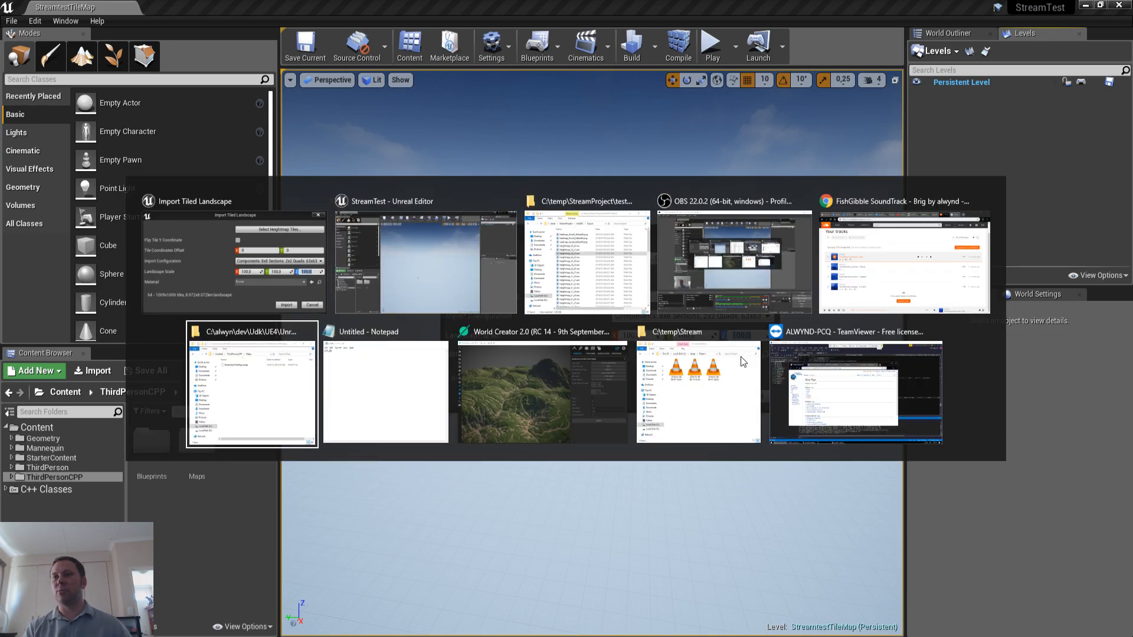
key("alt+Tab")
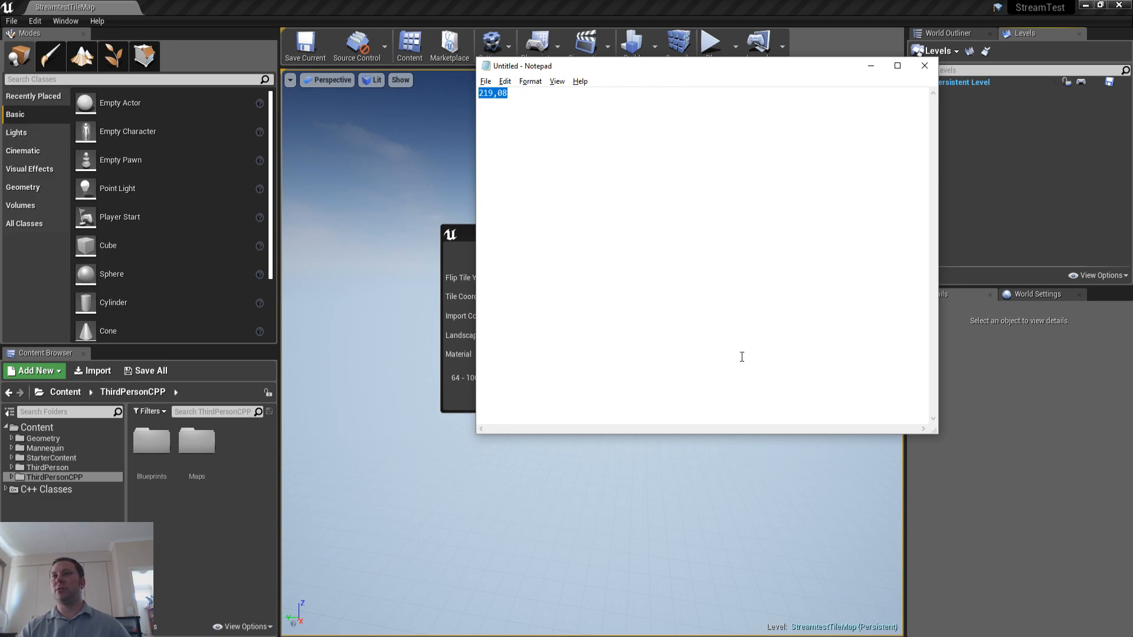
key("alt+Tab")
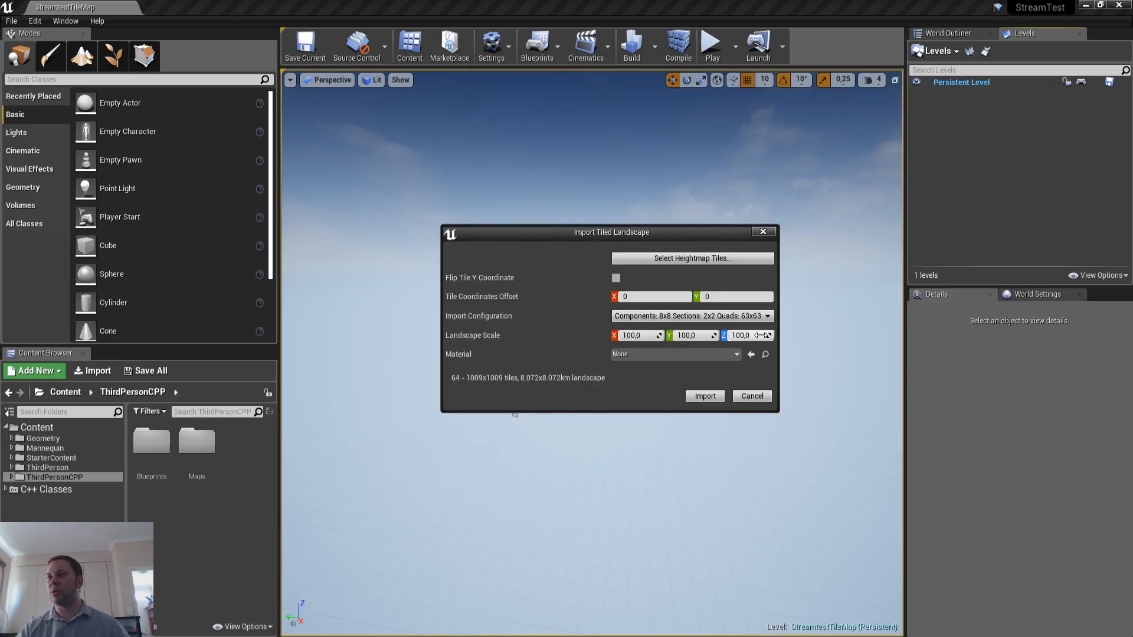
key("Tab")
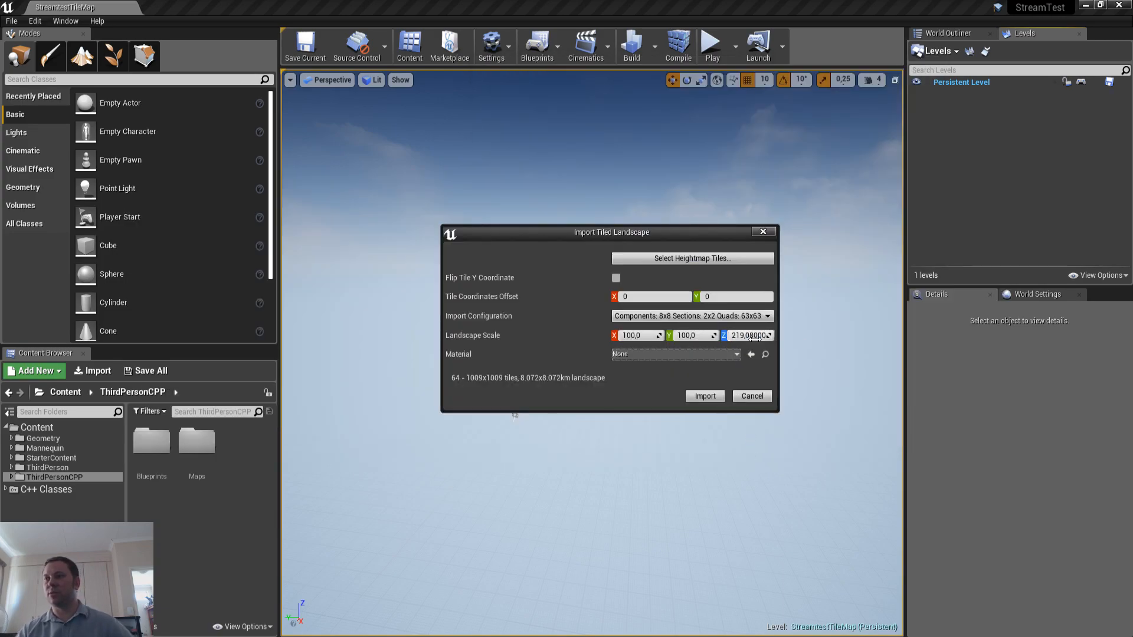
left_click(706, 397)
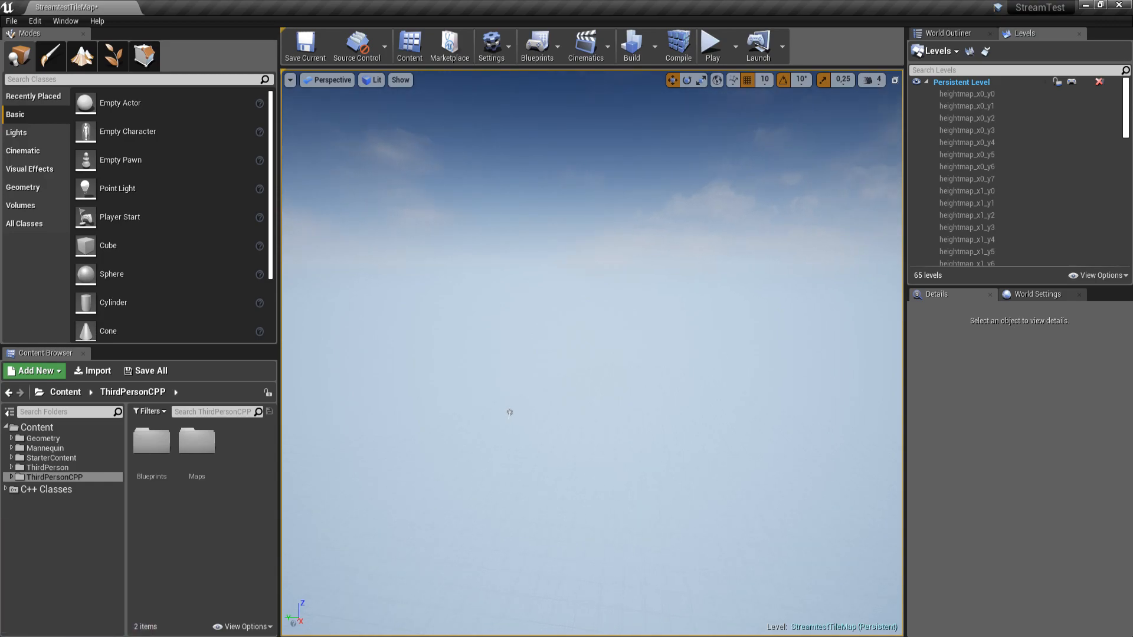
Select all the imported heightmap levels from heightmap_x0_y0 through heightmap_x7_y7
left_click(1030, 94)
scroll(1040, 189, "down", 5)
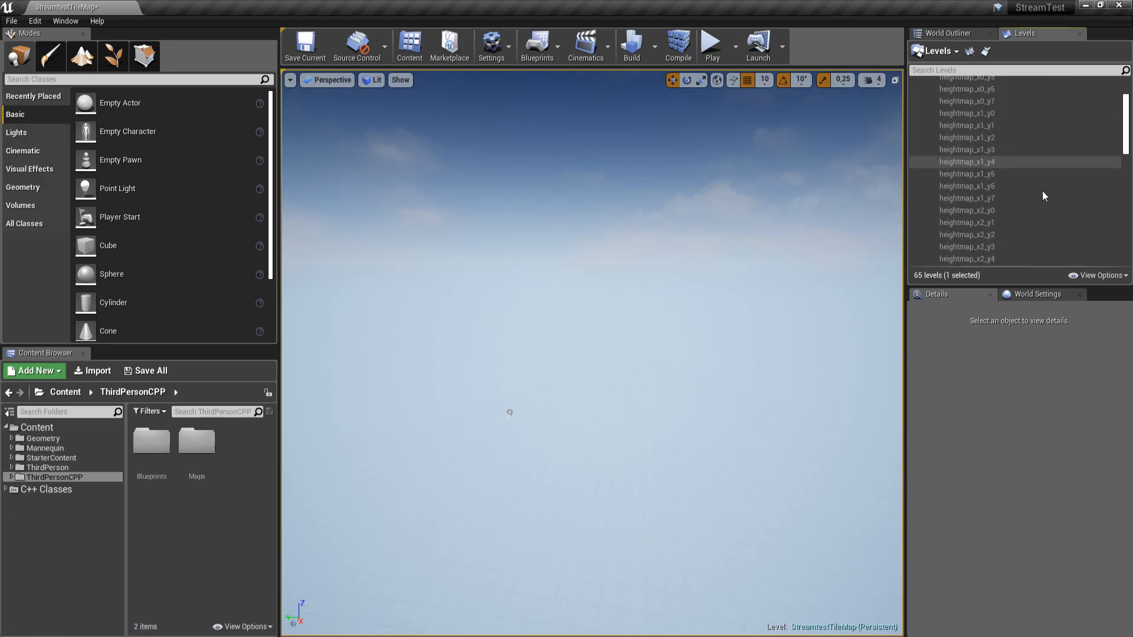
scroll(1043, 205, "down", 10)
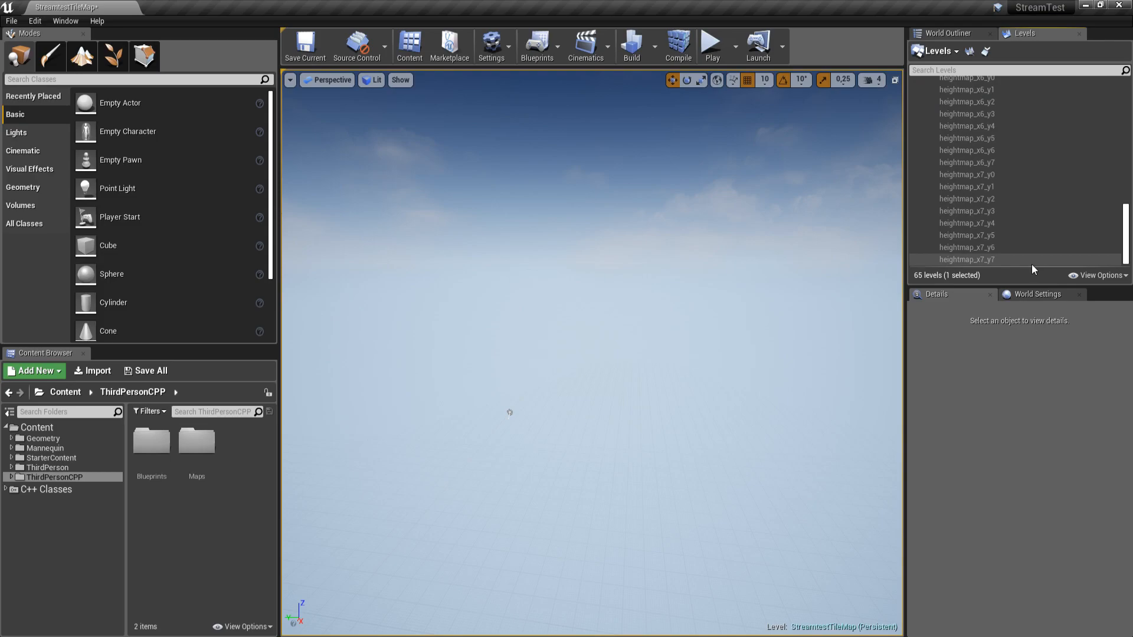
left_click(1028, 262, "shift")
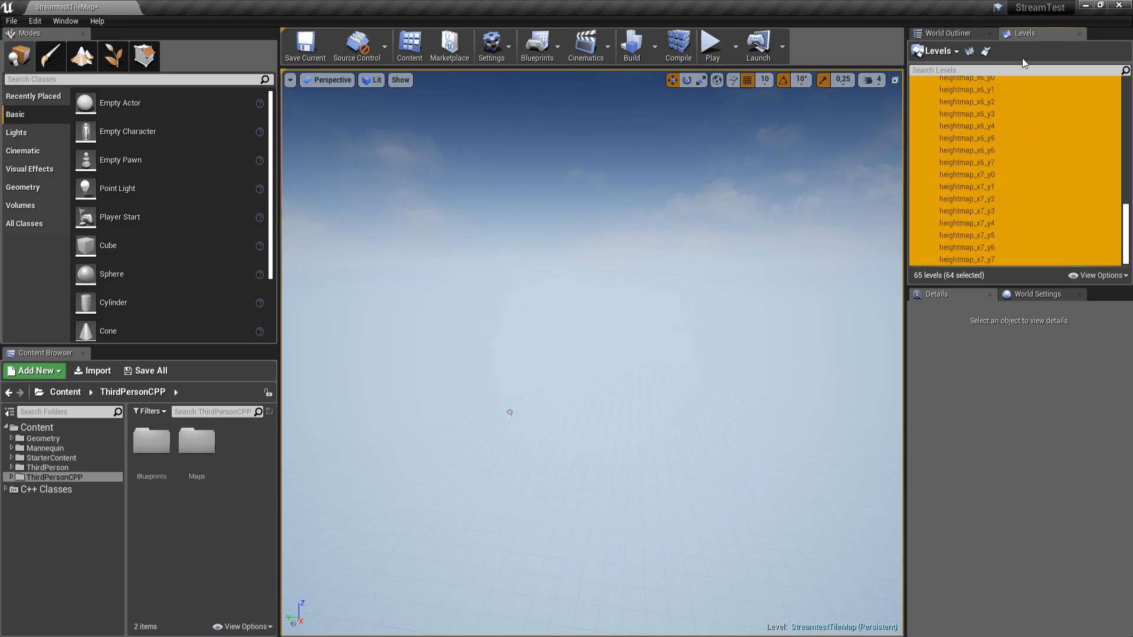
scroll(1010, 156, "up", 15)
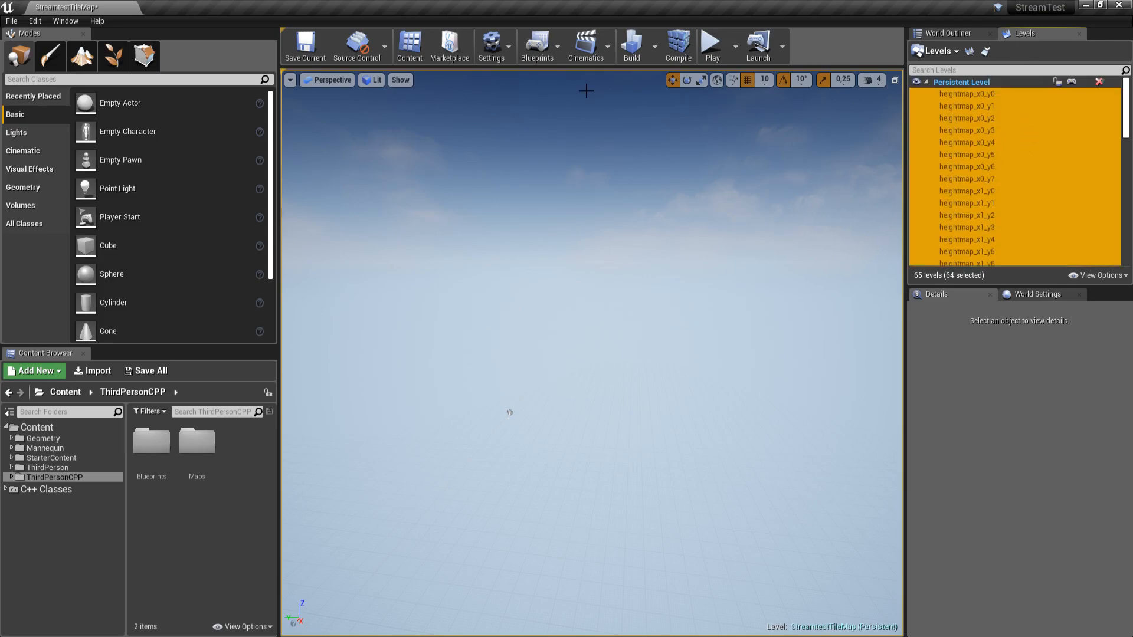
left_click(62, 18)
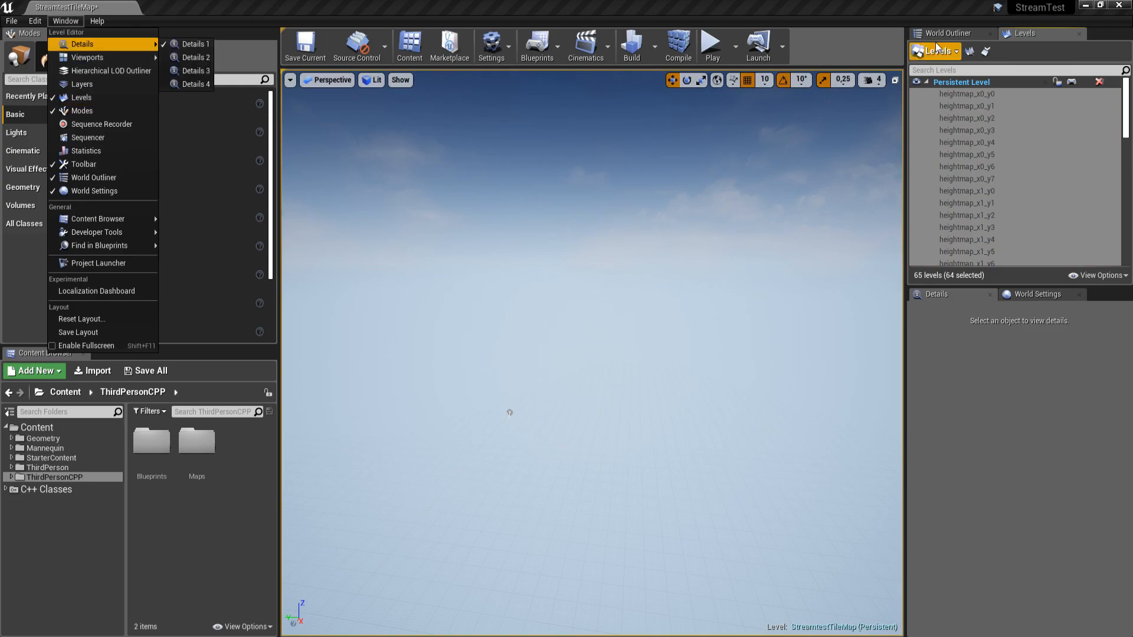
Load the landscape levels heightmap_x0_y0, heightmap_x0_y1 and heightmap_x0_y2
left_click(1034, 33)
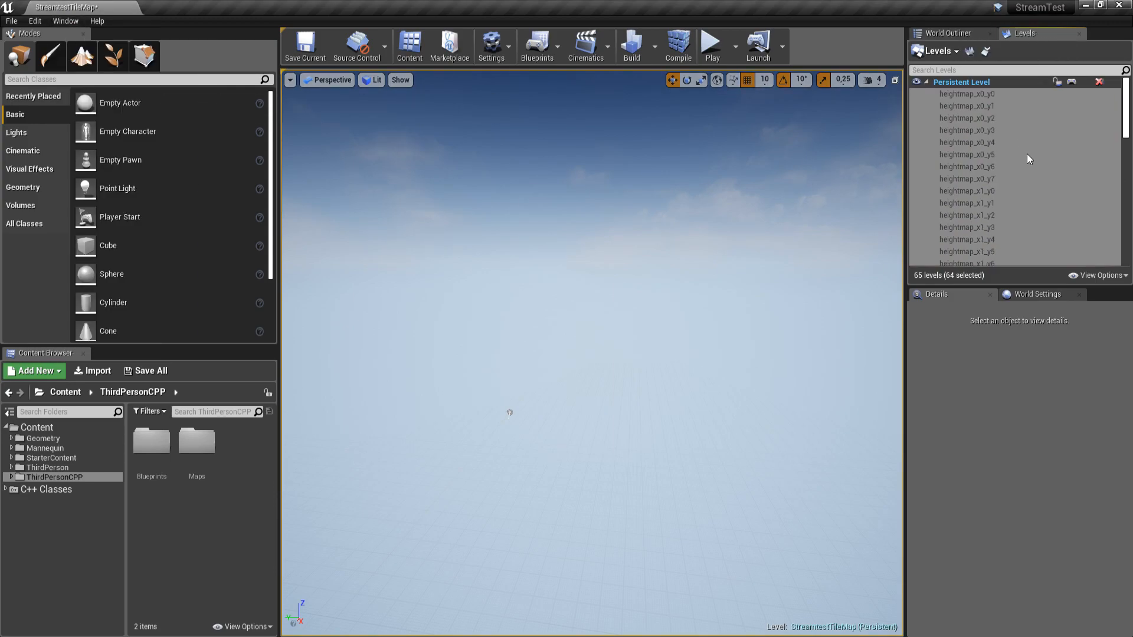
scroll(1027, 158, "down", 12)
scroll(1015, 172, "up", 12)
right_click(997, 147)
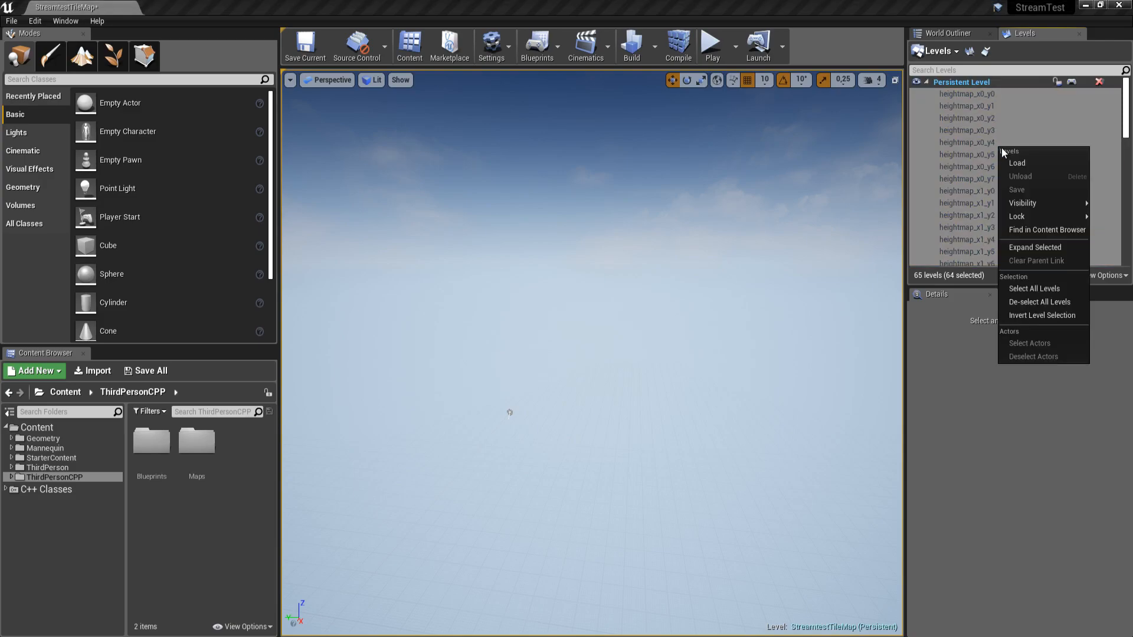
left_click(997, 94)
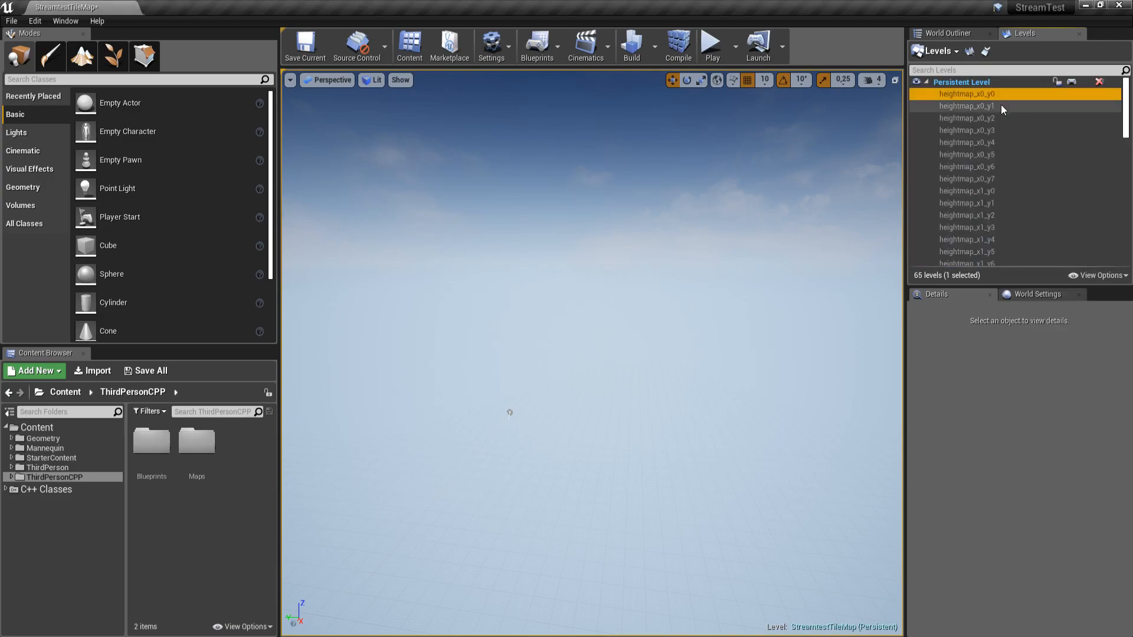
left_click(1001, 119, "shift")
right_click(997, 101)
left_click(705, 203)
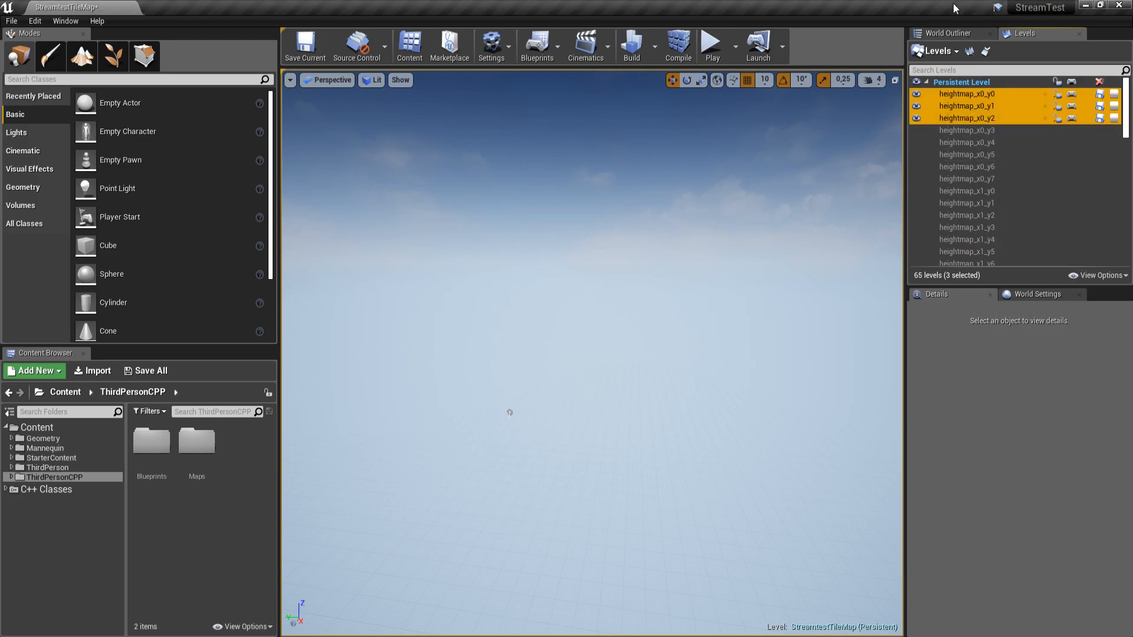
Examine the loaded landscape actors in the World Outliner and fly towards the terrain
left_click(963, 33)
double_click(1008, 123)
key("Escape")
right_click_drag(602, 347, 726, 162)
key("w")
Set the viewport camera speed to 6 and view the loaded terrain strip from above
left_click(872, 79)
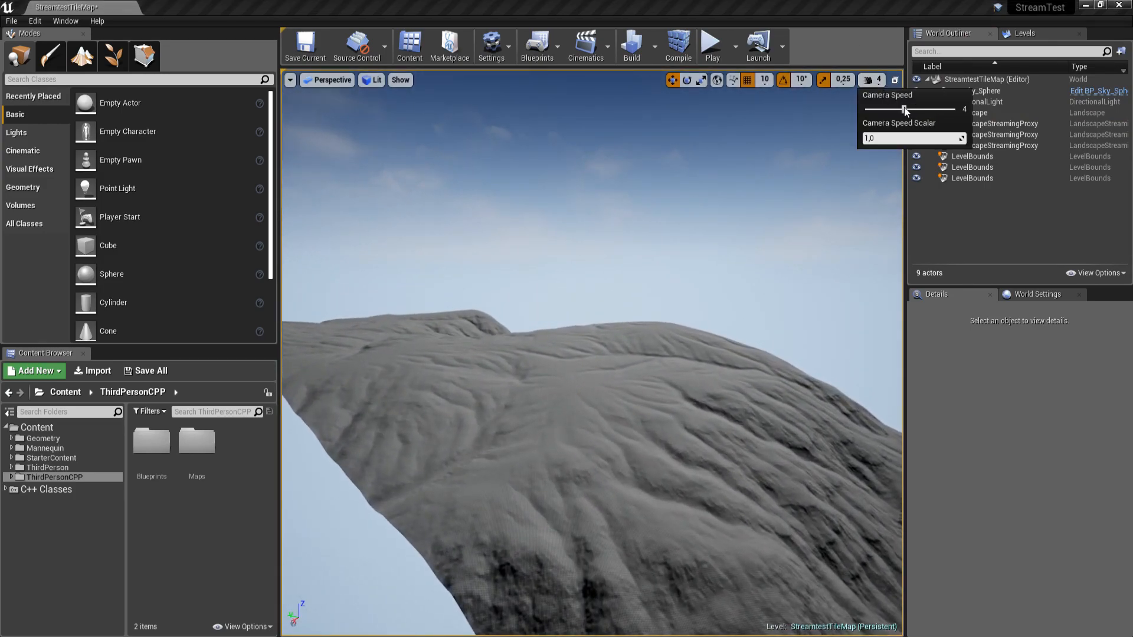
left_click_drag(905, 109, 924, 108)
key("w")
right_click_drag(751, 204, 833, 215)
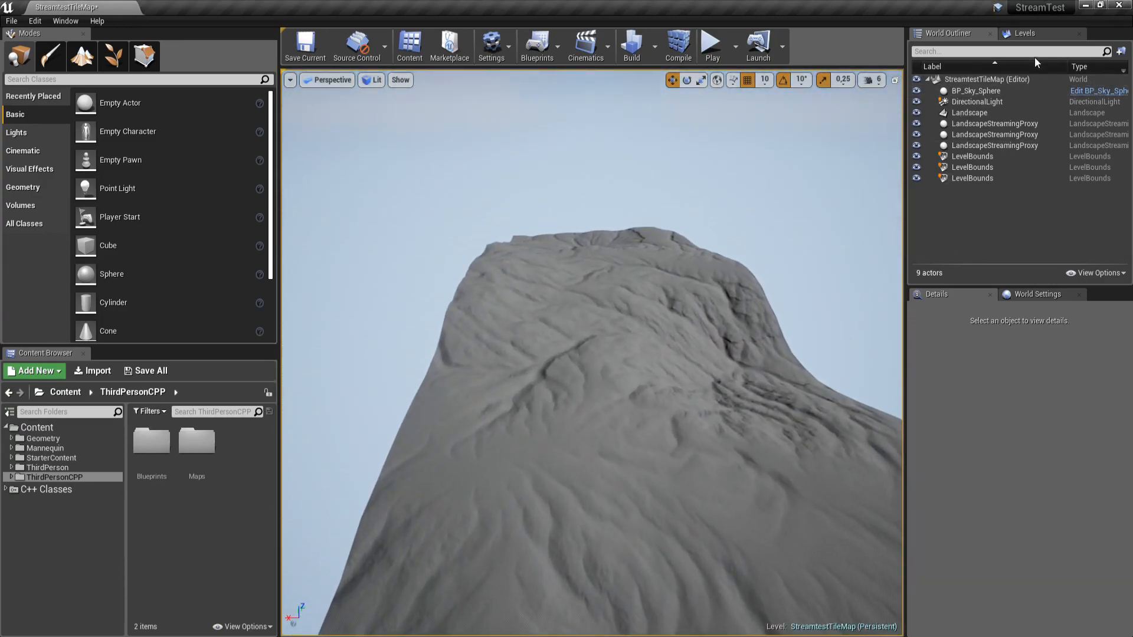
Load all remaining landscape levels from heightmap_x0_y3 through heightmap_x7_y7
left_click(1040, 33)
left_click(1007, 135)
scroll(1021, 193, "down", 15)
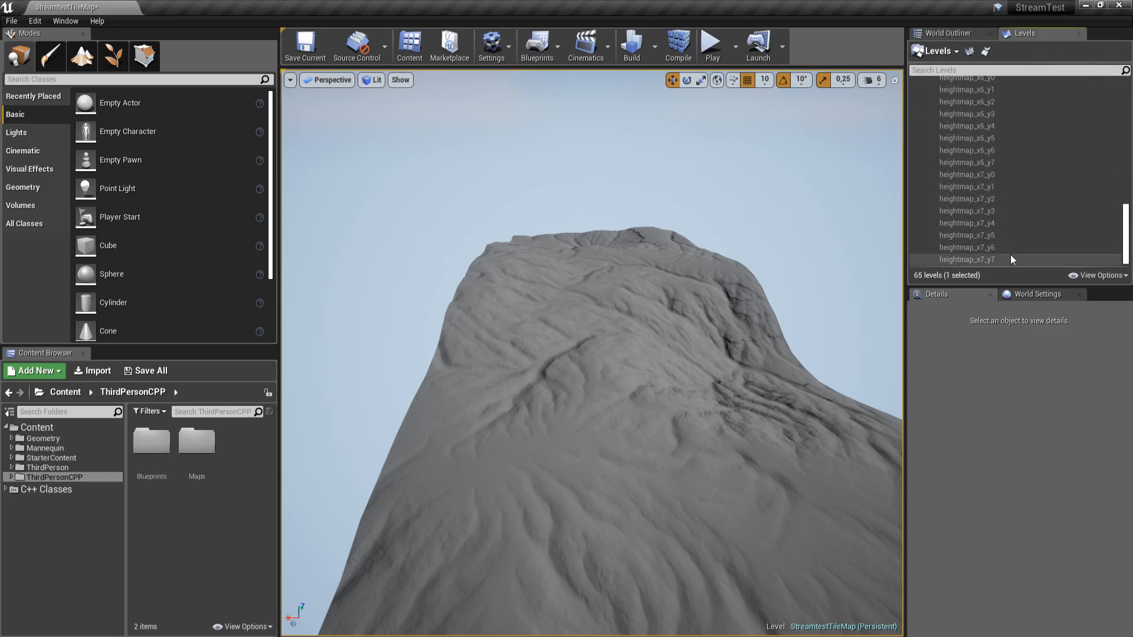
left_click(1010, 258, "shift")
right_click(1011, 172)
left_click(1065, 185)
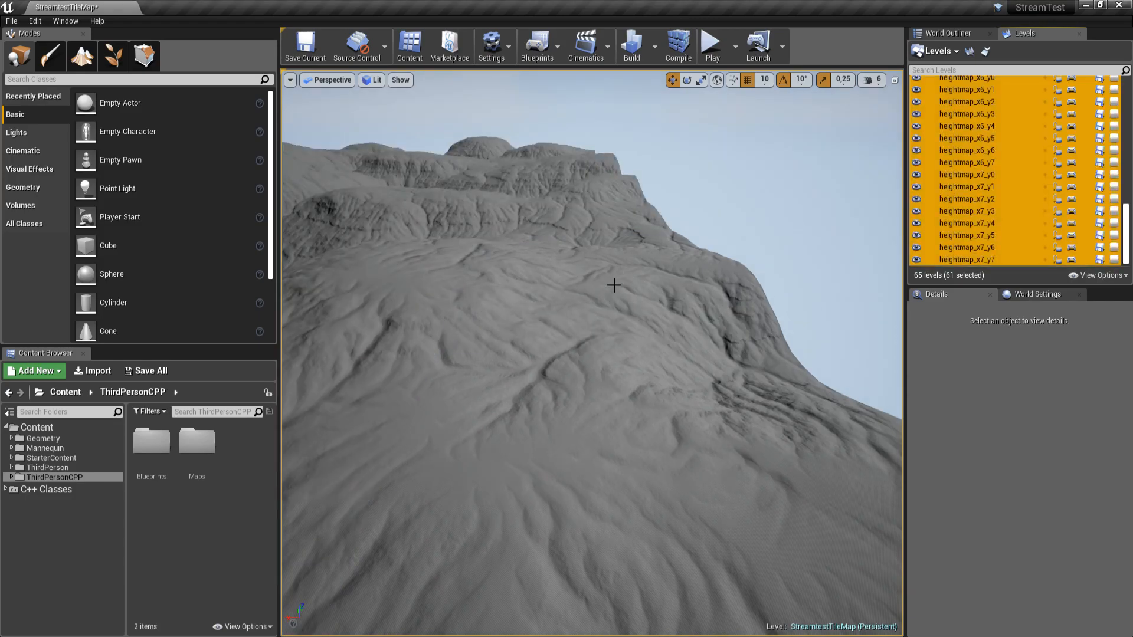
Look over the fully loaded landscape and its level and actor lists, and save the map
right_click_drag(684, 358, 584, 334)
key("w")
left_click(1007, 115)
scroll(1013, 118, "up", 11)
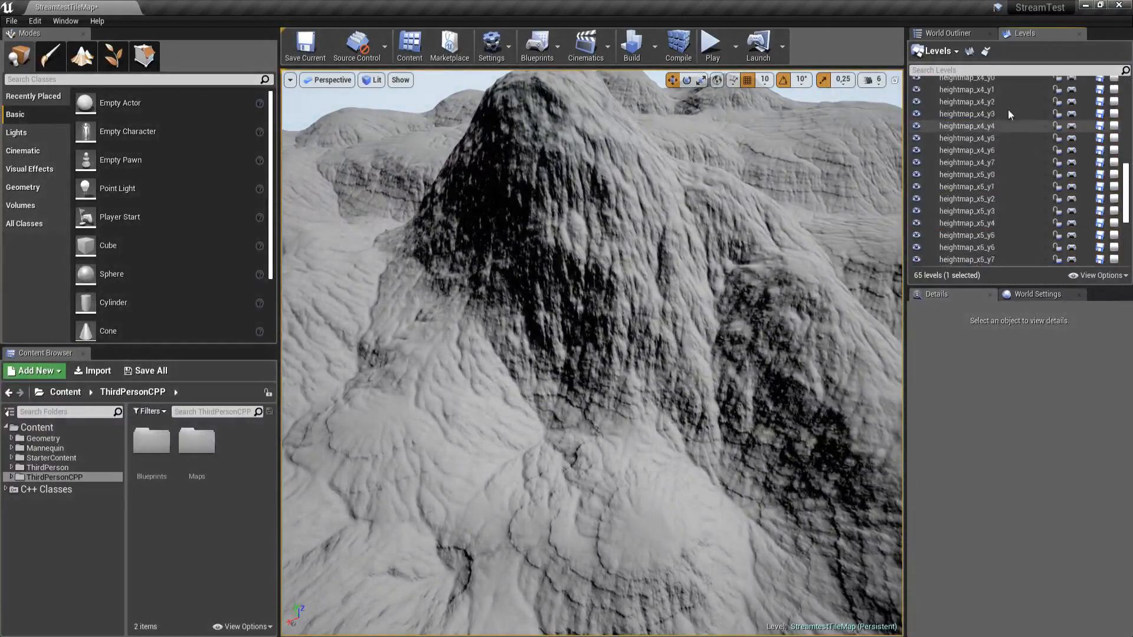
scroll(1028, 115, "up", 10)
left_click(1004, 84)
left_click(948, 33)
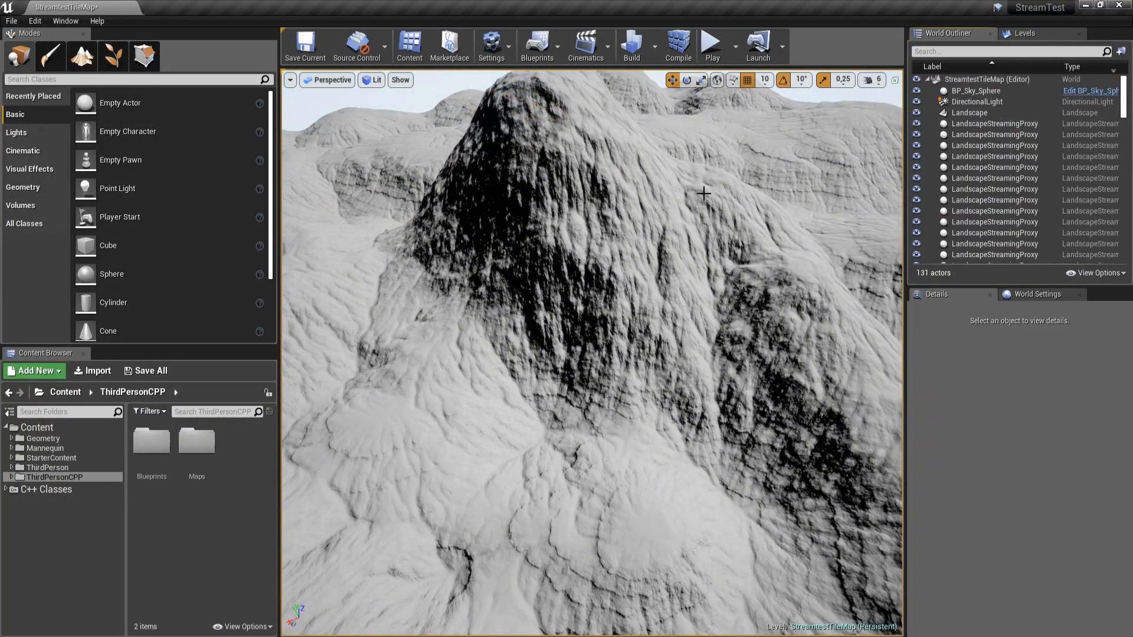
right_click_drag(840, 141, 628, 240)
key("ctrl+s")
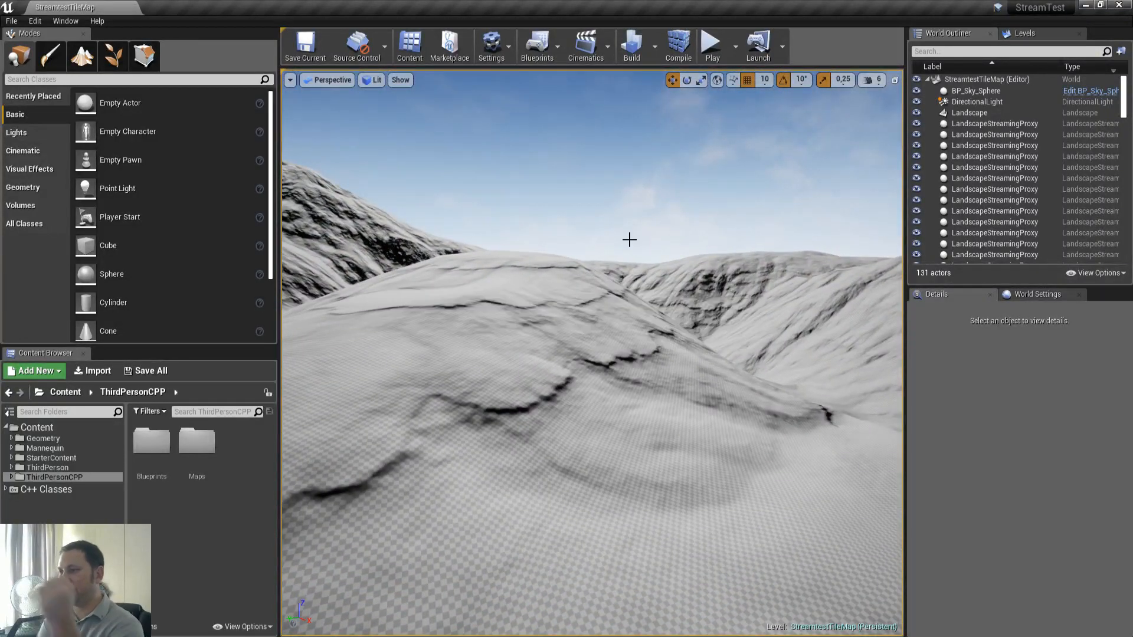
Play the level in the editor and show performance statistics with the console commands stat fps and stat unit
key("alt+p")
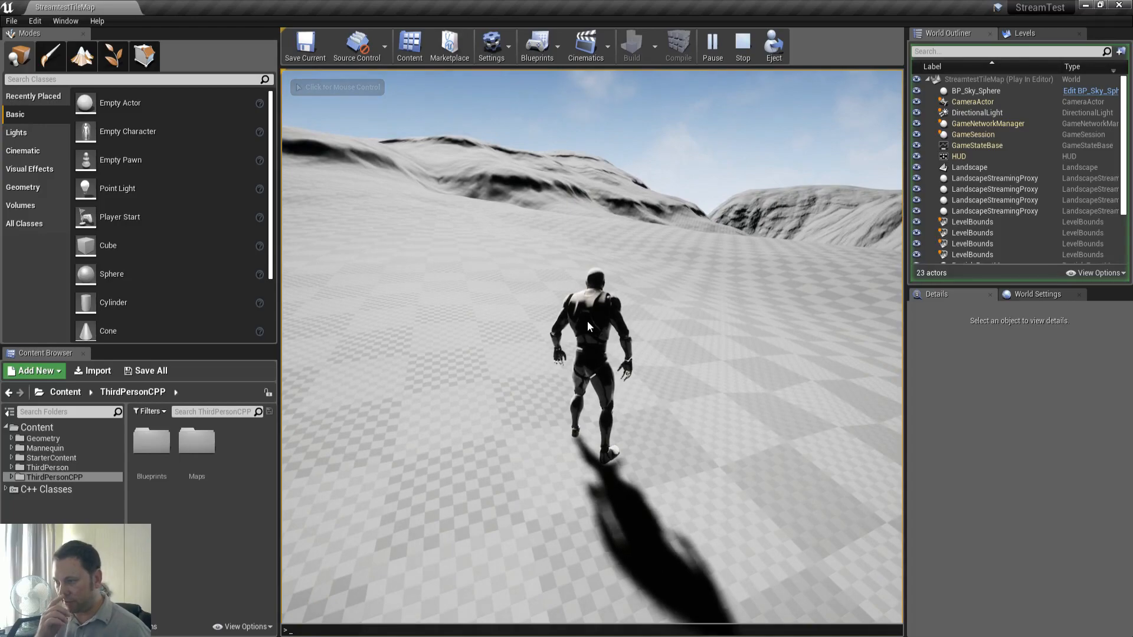
type("stat fps")
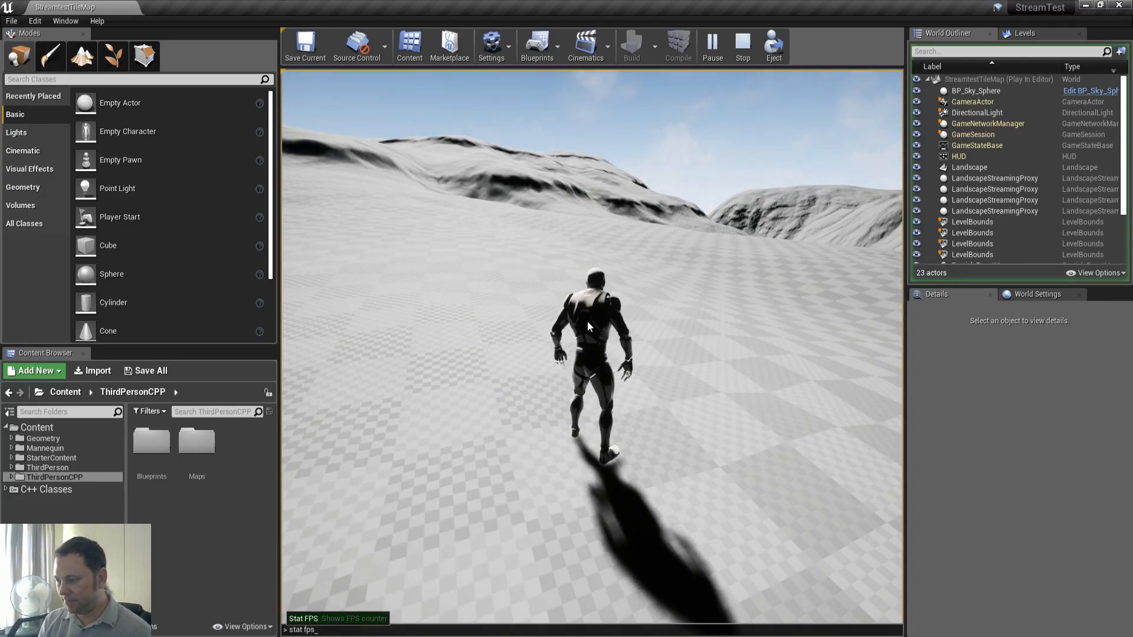
key("Return")
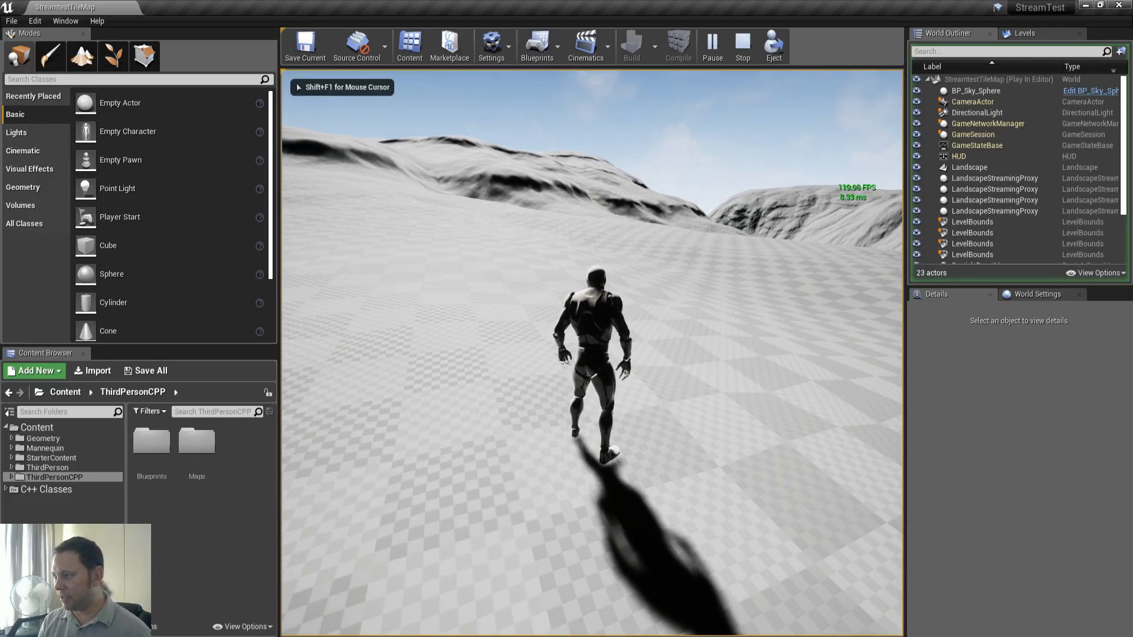
type("stat unit")
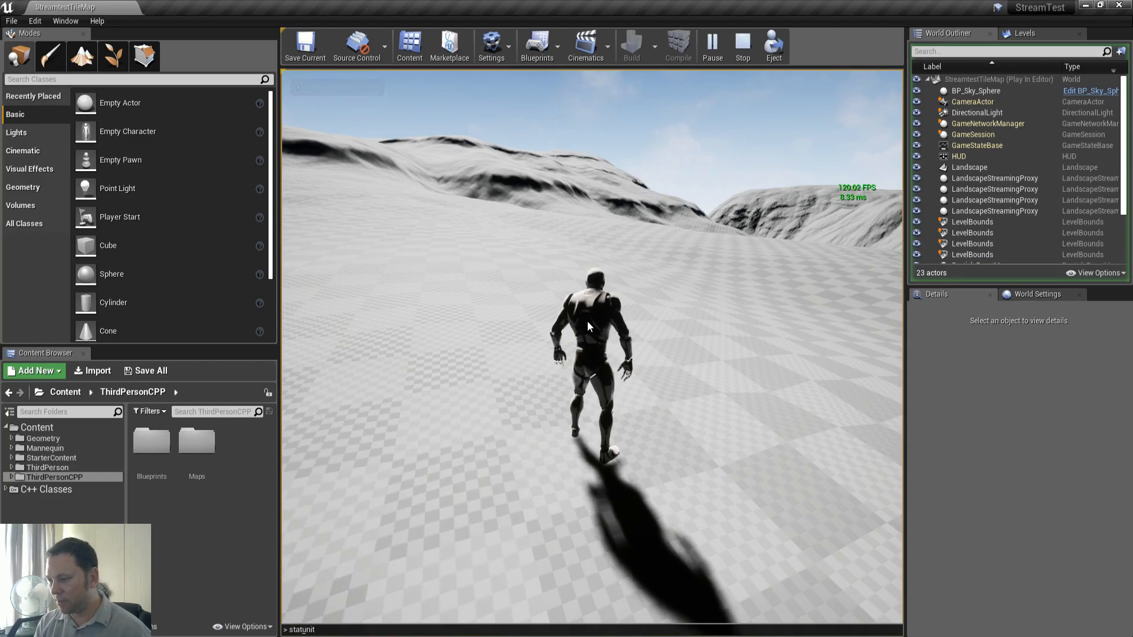
key("Return")
left_click(586, 321)
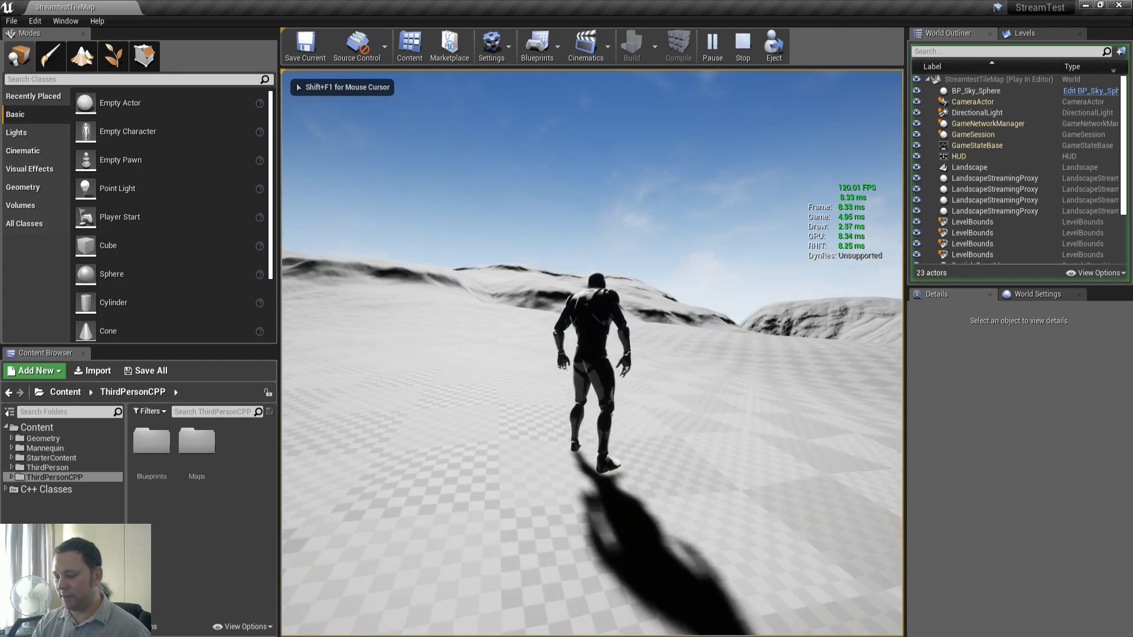
Run the character across the landscape in fullscreen to check the terrain and frame rate
key("F11")
left_click(567, 319)
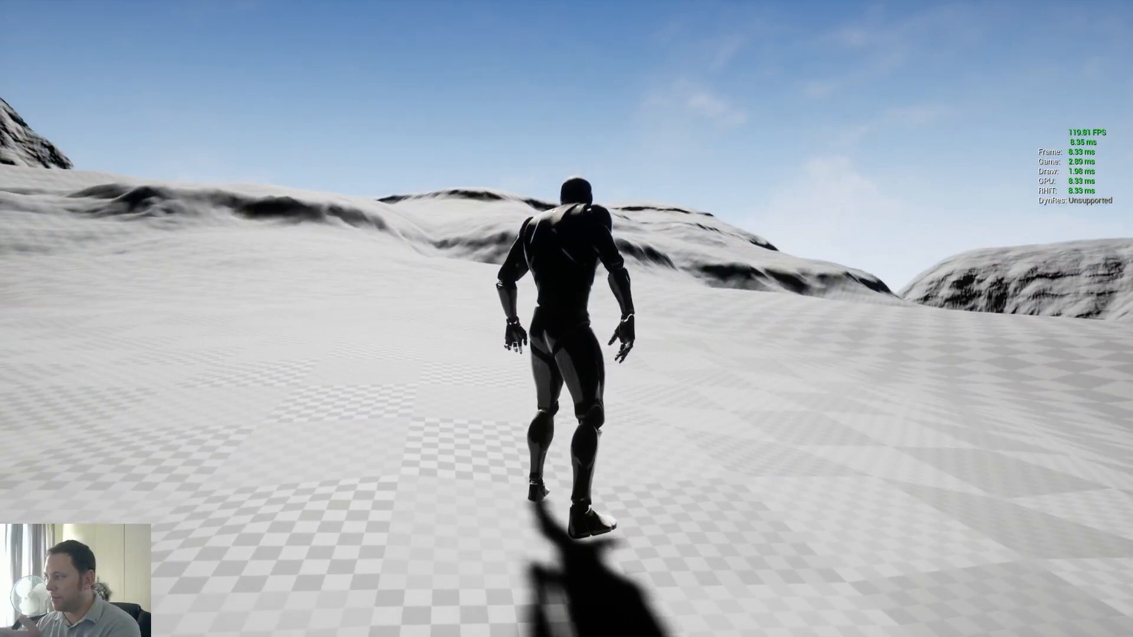
key("w")
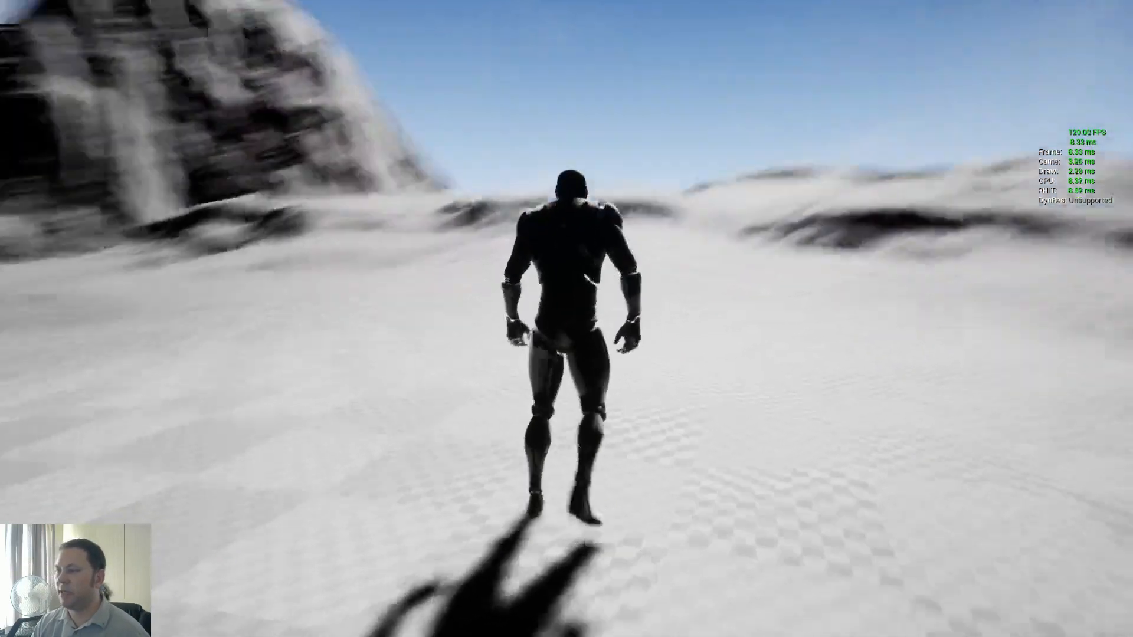
key("w")
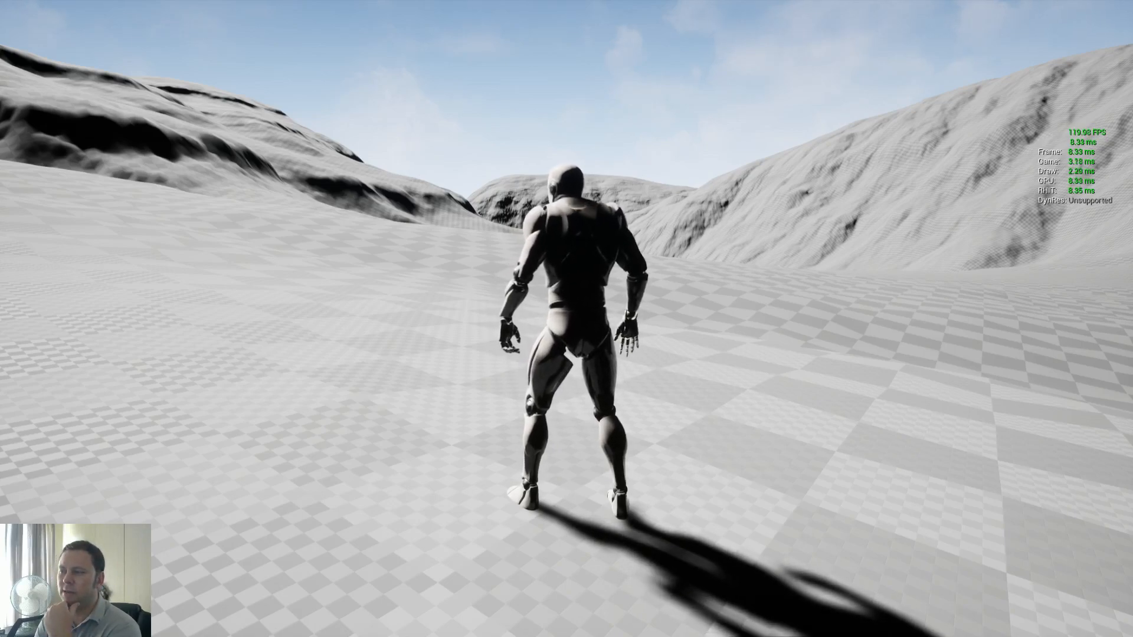
key("w")
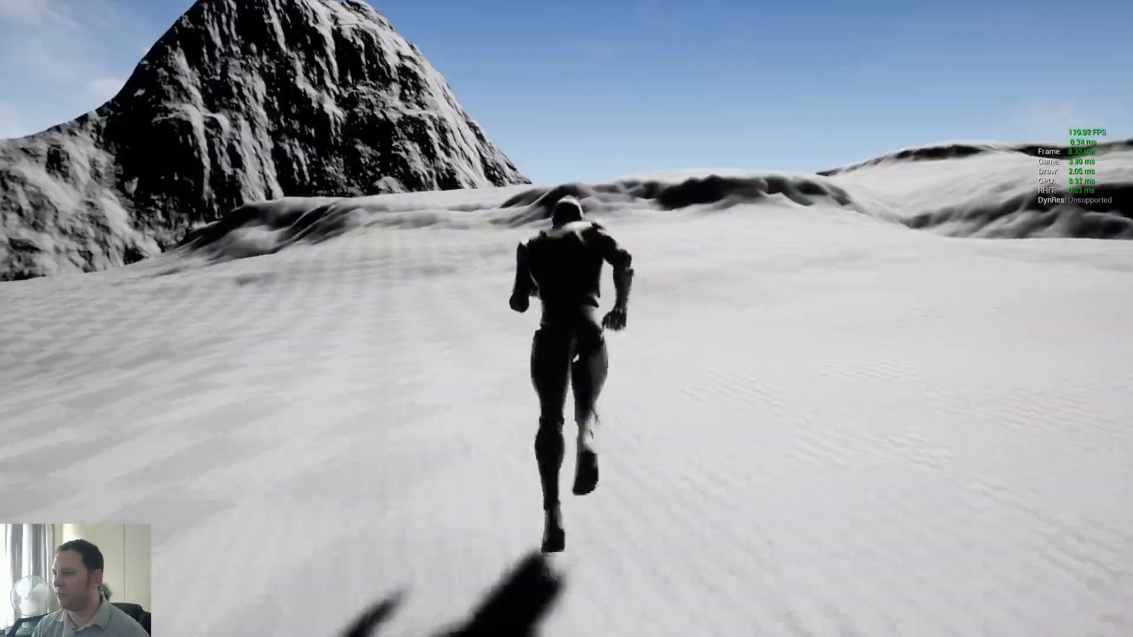
Stop the play session and fly over the landscape in the fullscreen viewport
key("Escape")
right_click_drag(777, 361, 827, 313)
key("s")
key("w")
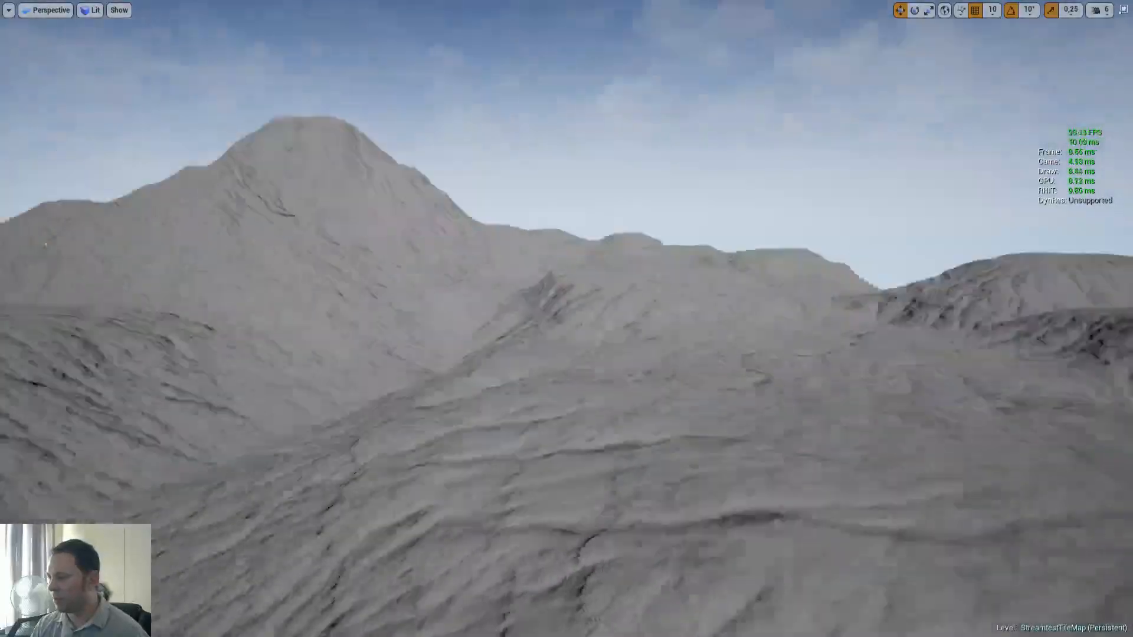
right_click_drag(567, 319, 531, 378)
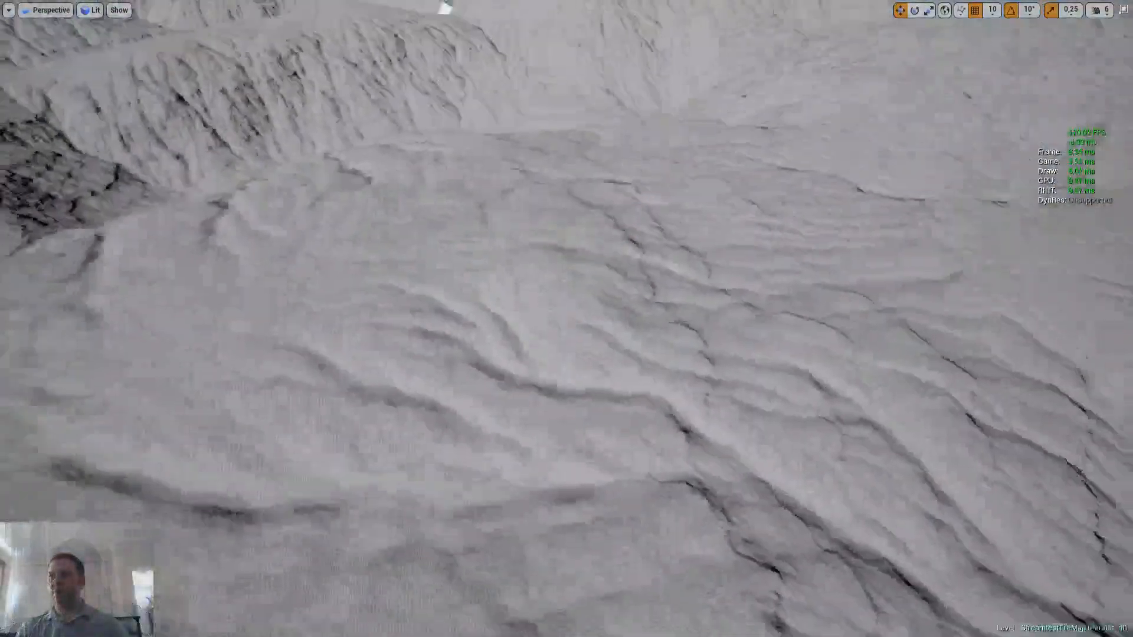
right_click_drag(567, 319, 646, 296)
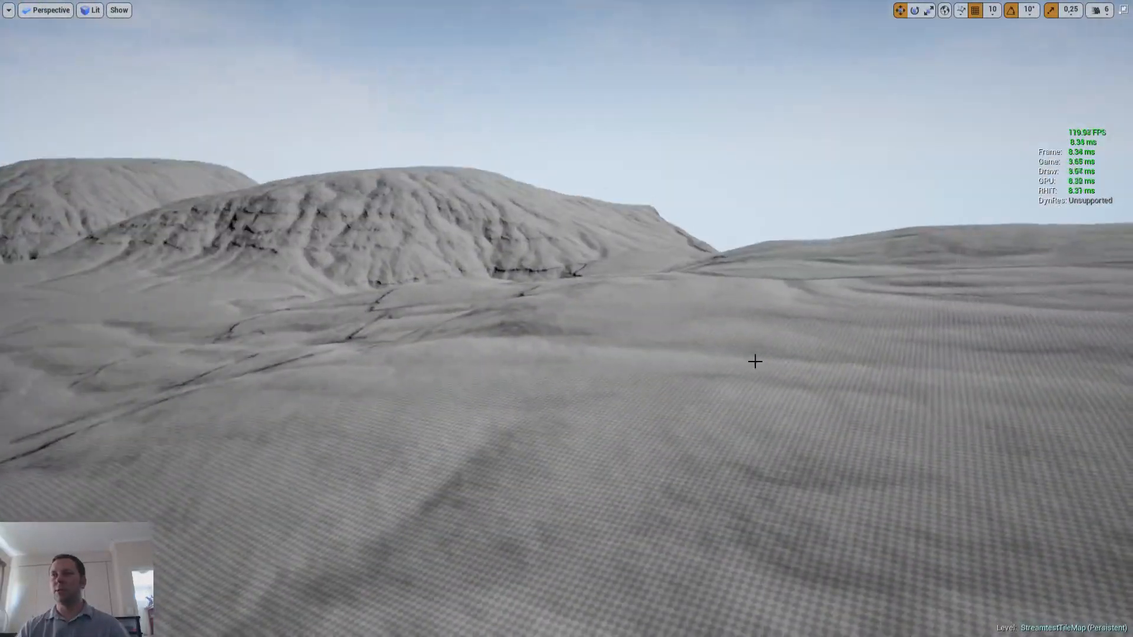
Play-test the landscape from two more viewpoints, stop playing and leave the fullscreen viewport
key("alt+p")
key("w")
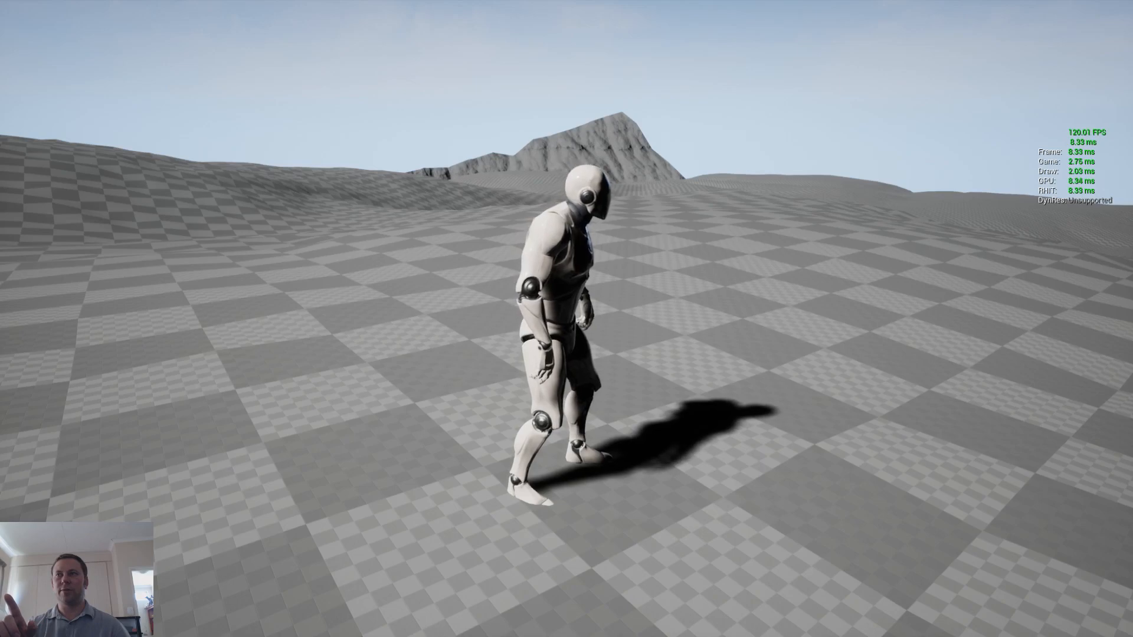
key("Escape")
right_click_drag(858, 416, 730, 350)
key("alt+p")
key("Escape")
key("F11")
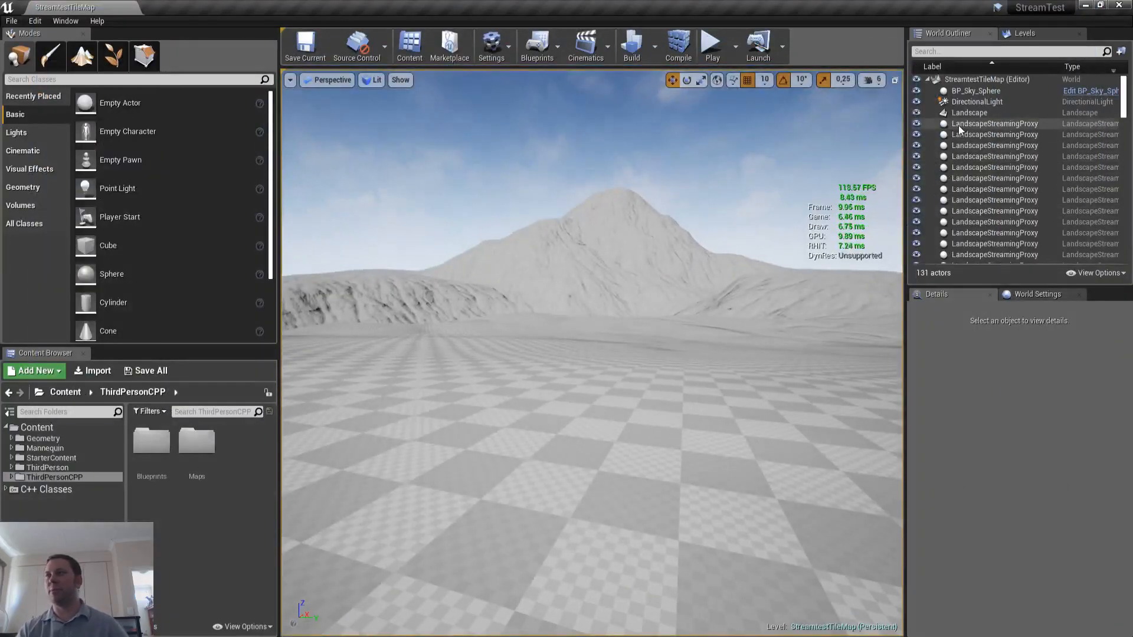
Open the World Composition view from the Levels list and bring the whole tile grid into view
left_click(1042, 36)
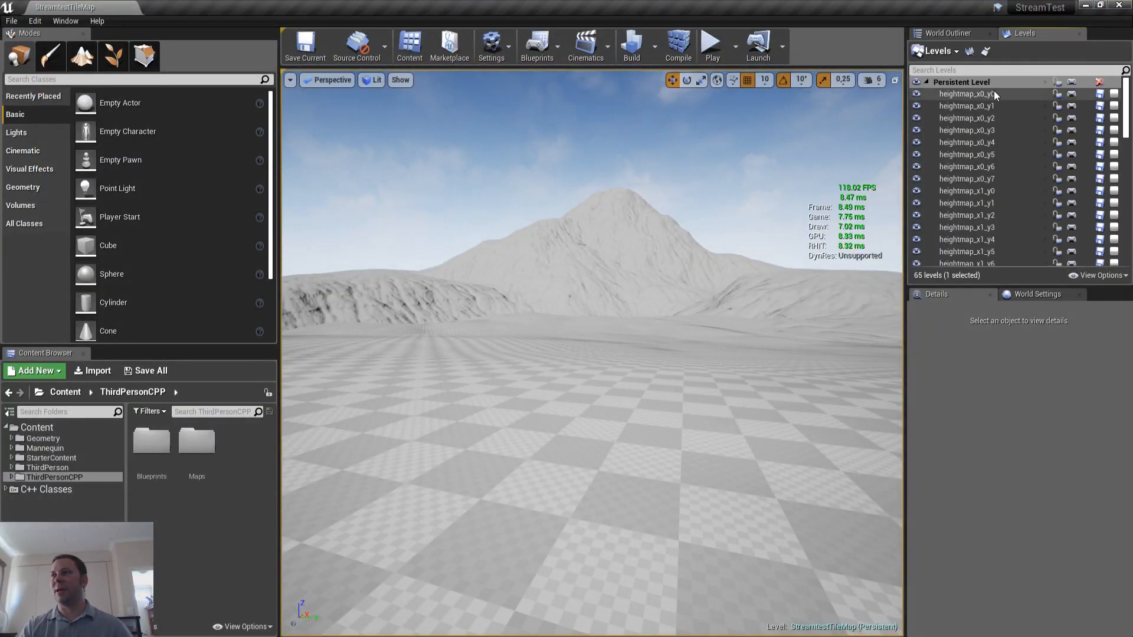
left_click(68, 21)
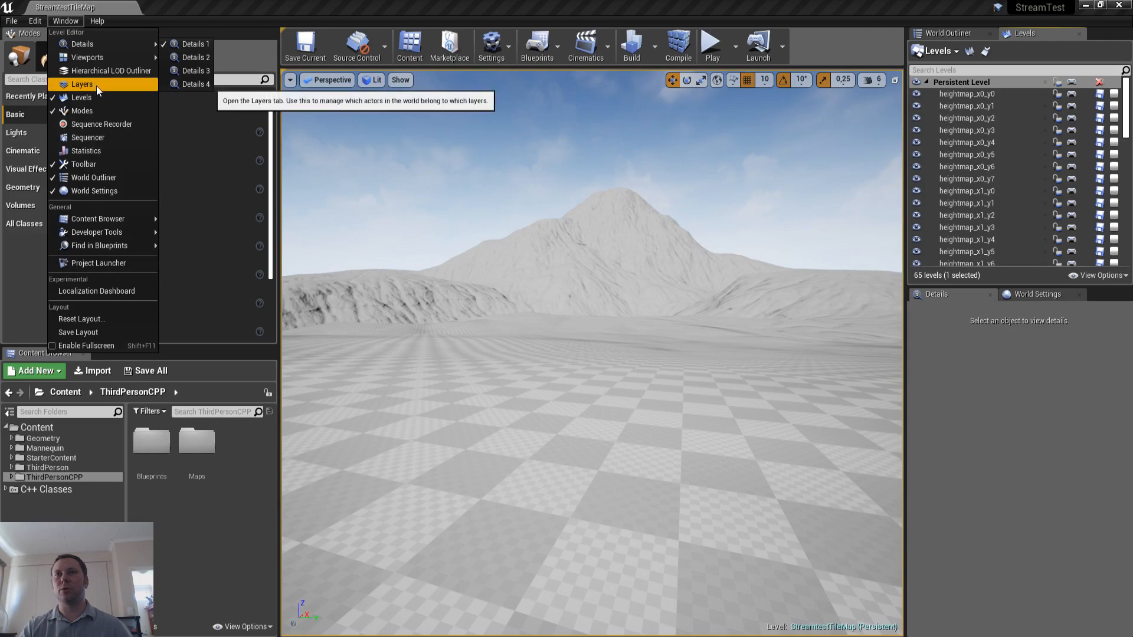
left_click(1043, 35)
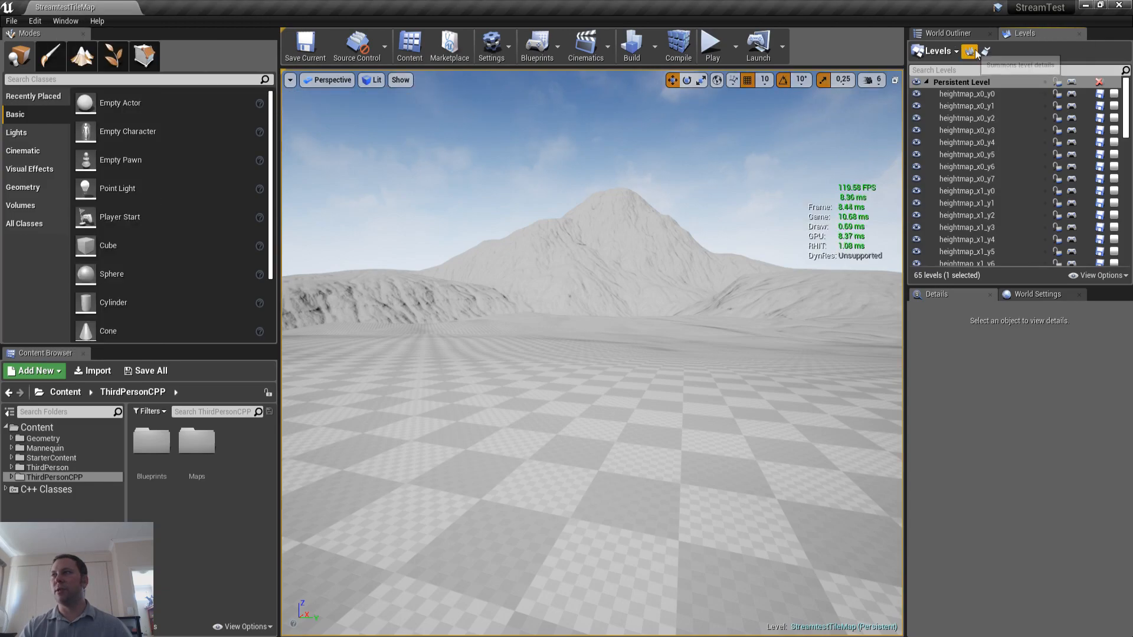
left_click(969, 52)
scroll(625, 339, "down", 5)
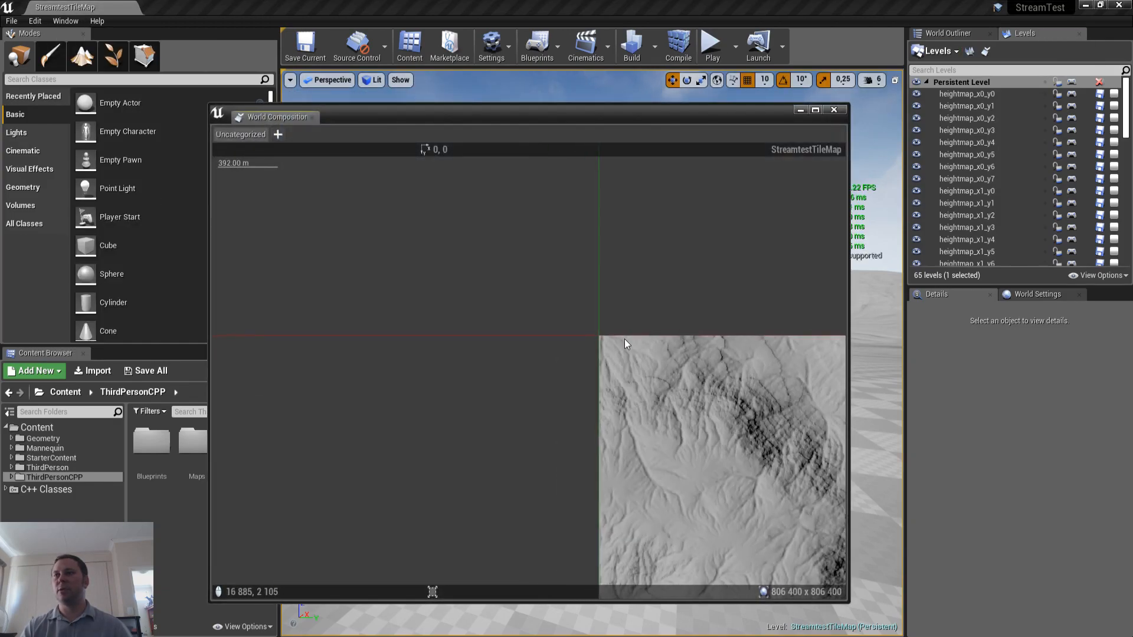
right_click_drag(686, 300, 534, 227)
scroll(534, 228, "down", 1)
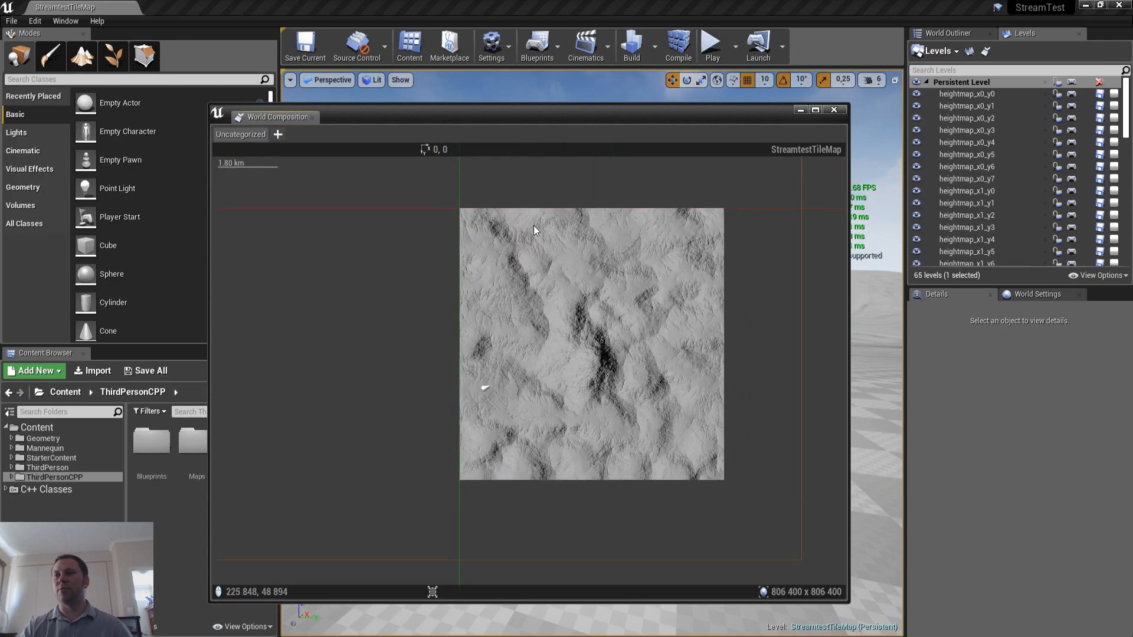
Select all 64 landscape tiles in World Composition, move them so the grid is centred on the world origin, and deselect them
left_click_drag(441, 181, 747, 450)
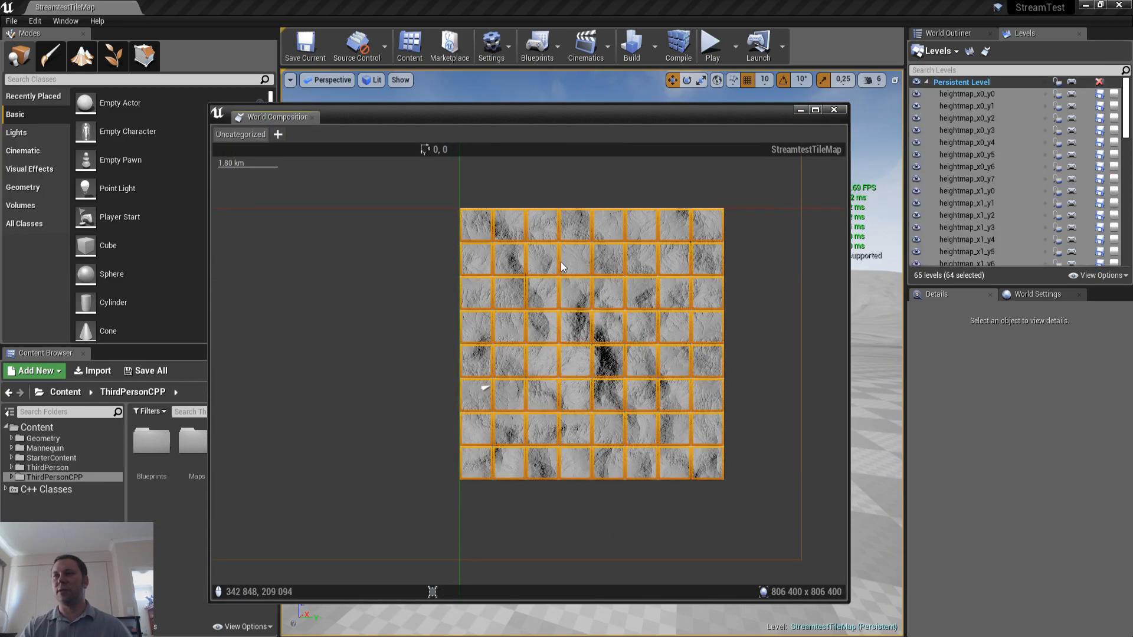
left_click(816, 109)
right_click_drag(612, 193, 763, 319)
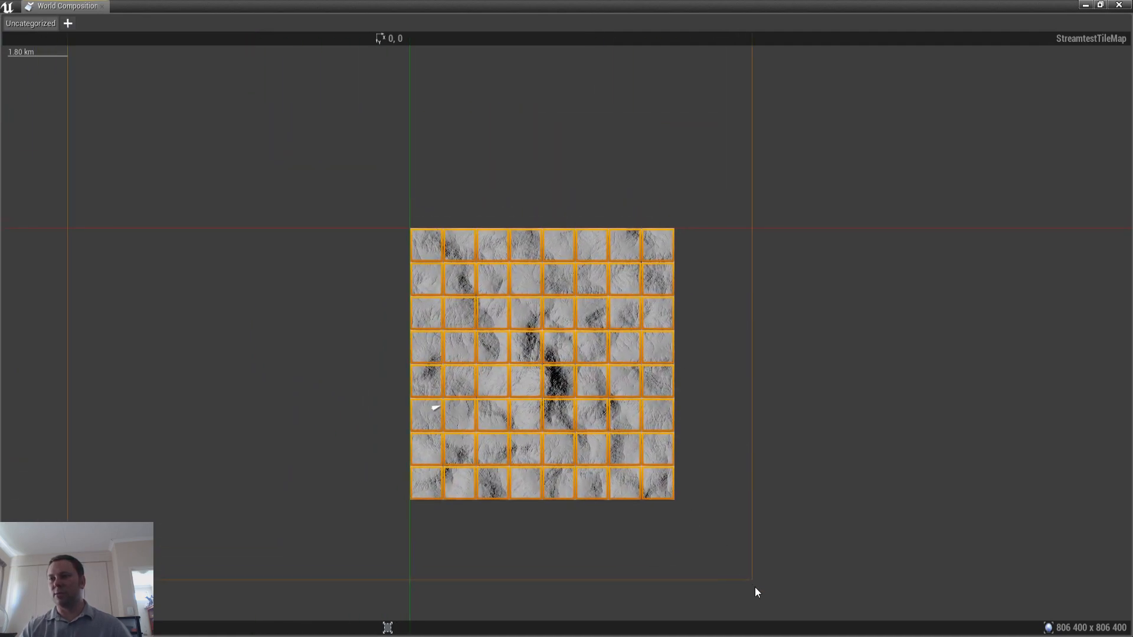
mouse_move(590, 382)
left_mouse_down()
mouse_move(529, 305)
mouse_move(453, 245)
mouse_move(460, 251)
left_mouse_up()
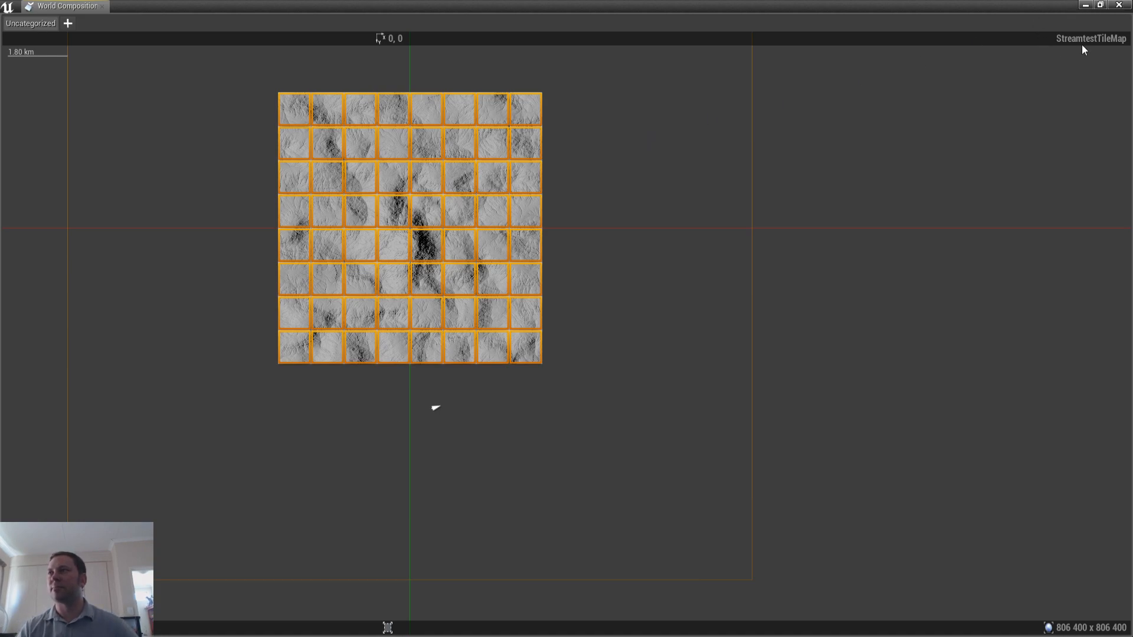
left_click(1101, 5)
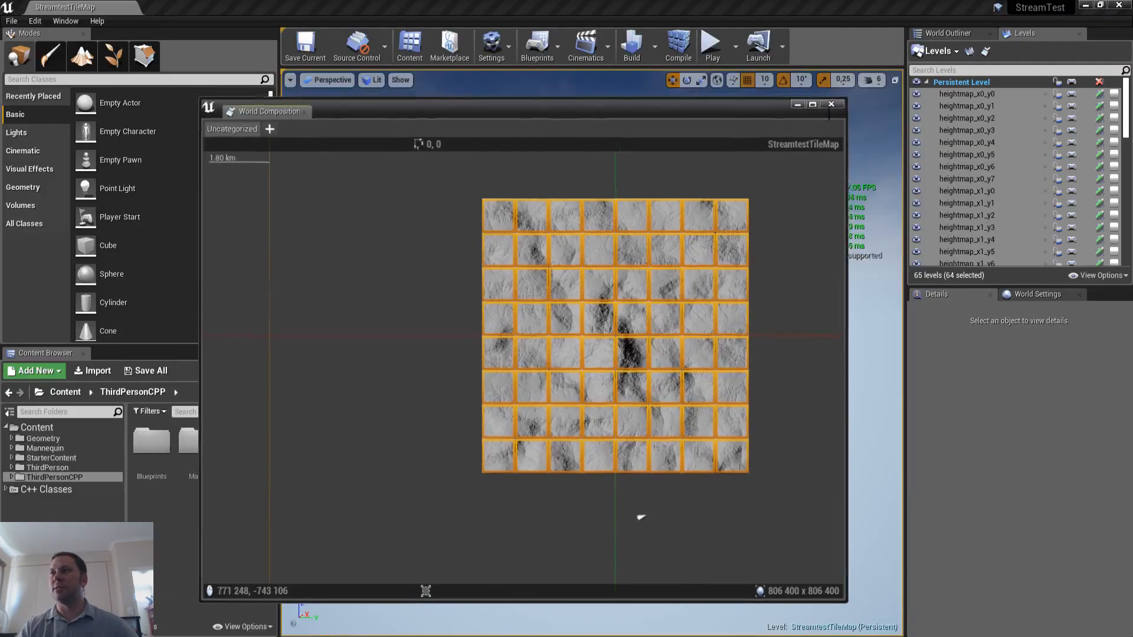
left_click(779, 205)
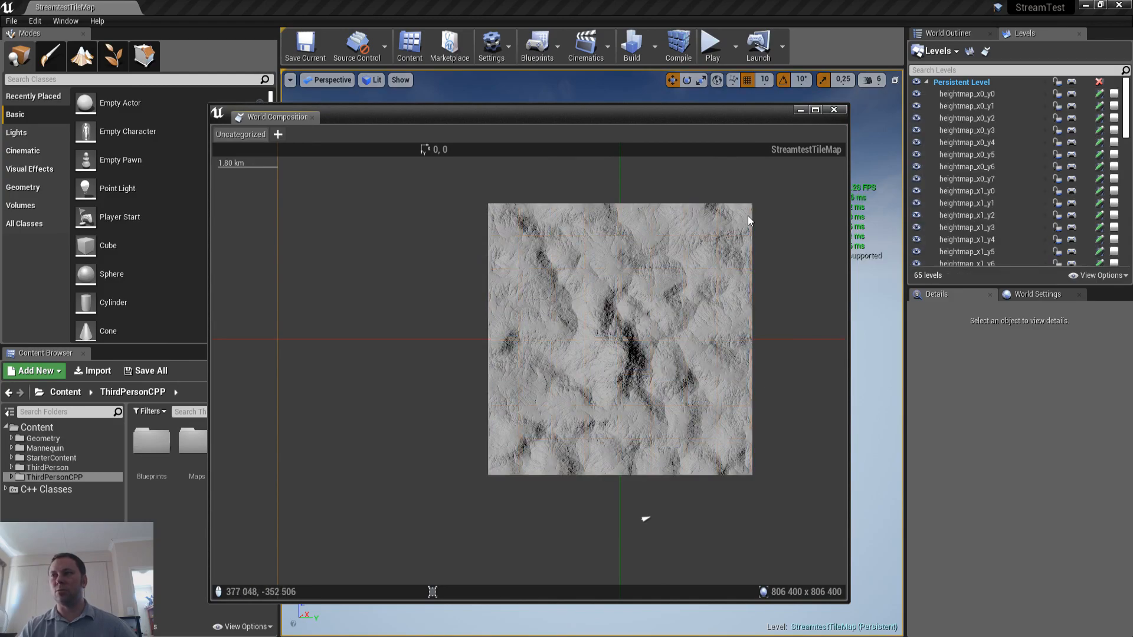
Save the moved tiles, reselect all 64, and create a streaming layer named MyLayer with a streaming distance of 500000
key("ctrl+s")
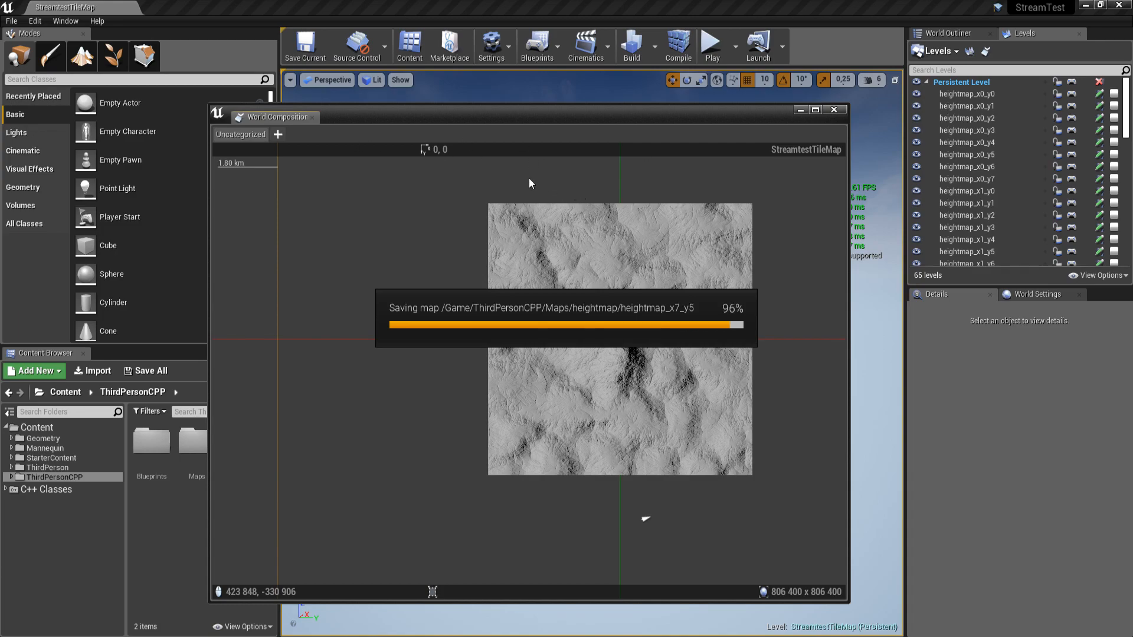
left_click_drag(462, 172, 790, 527)
left_click(278, 135)
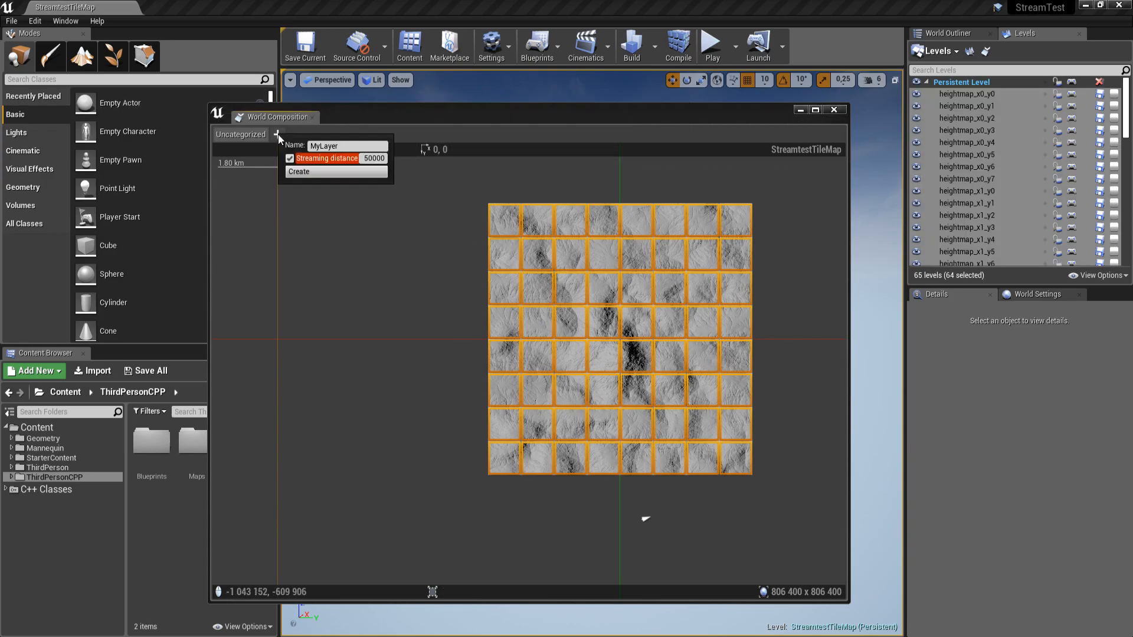
type("500000")
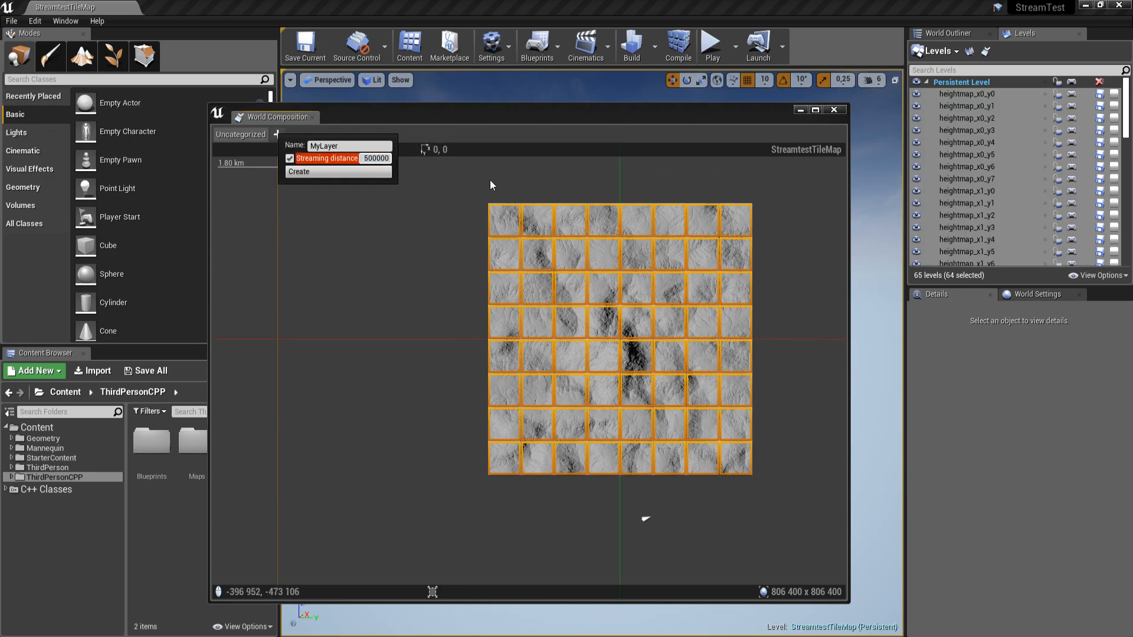
left_click(371, 171)
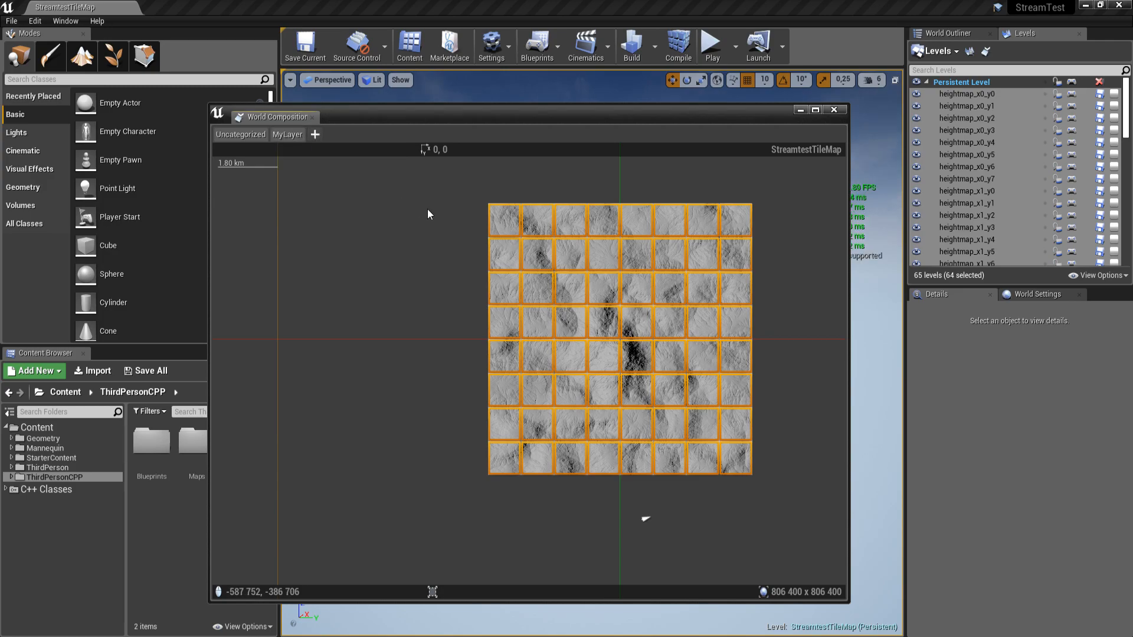
Assign the 64 selected landscape tiles to MyLayer
right_click(625, 283)
mouse_move(658, 354)
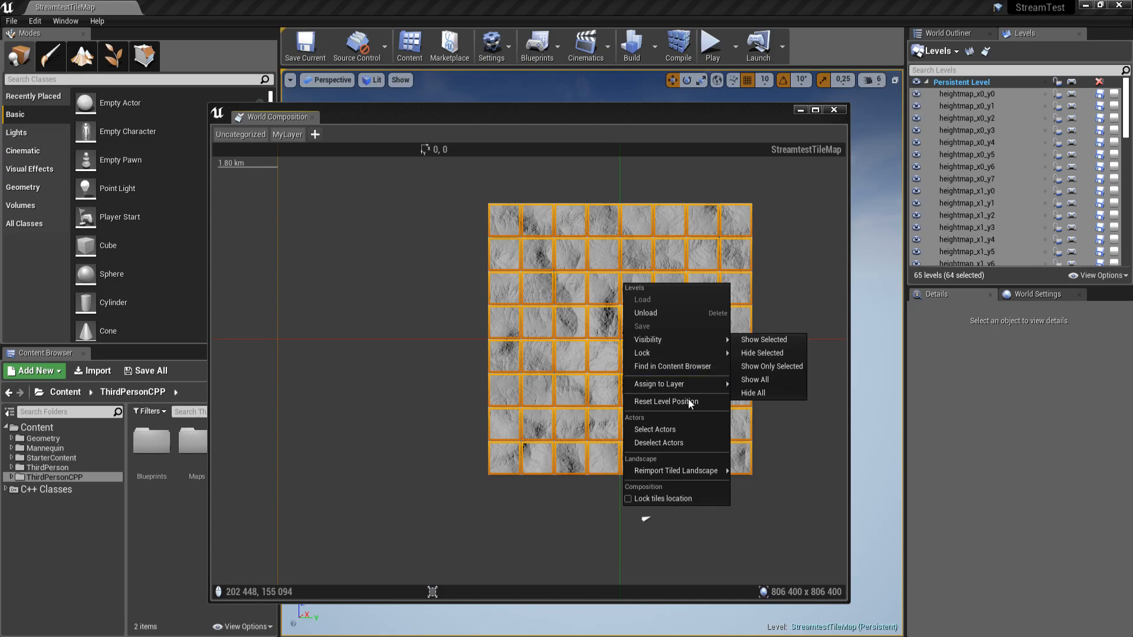
mouse_move(685, 384)
left_click(761, 397)
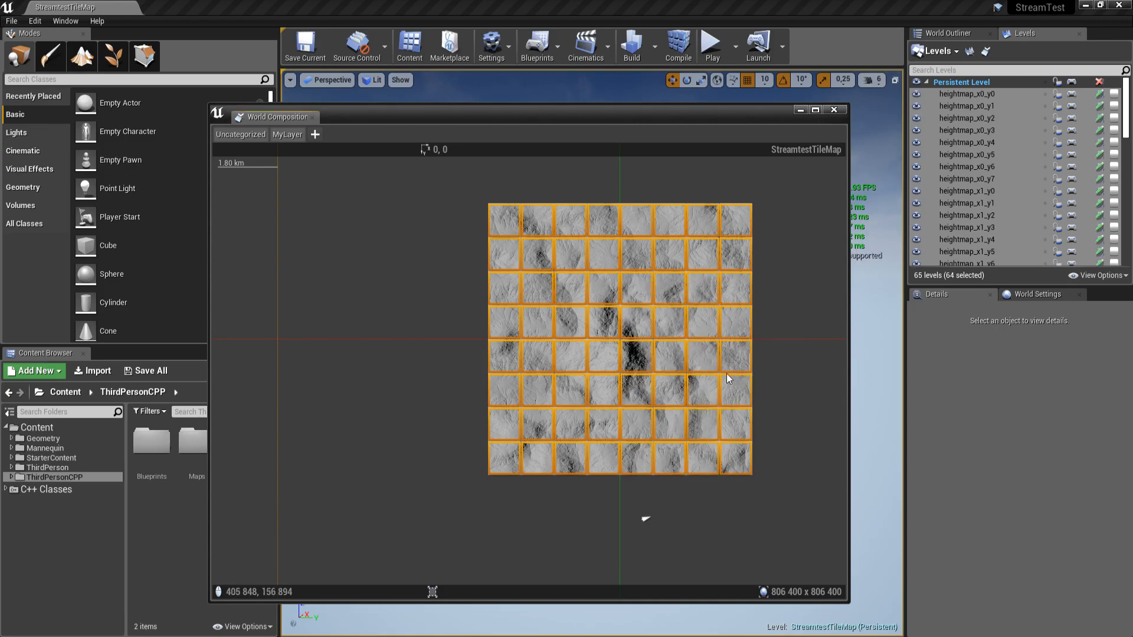
Filter World Composition to MyLayer, save all changed levels and close the World Composition window
left_click(239, 134)
left_click(280, 136)
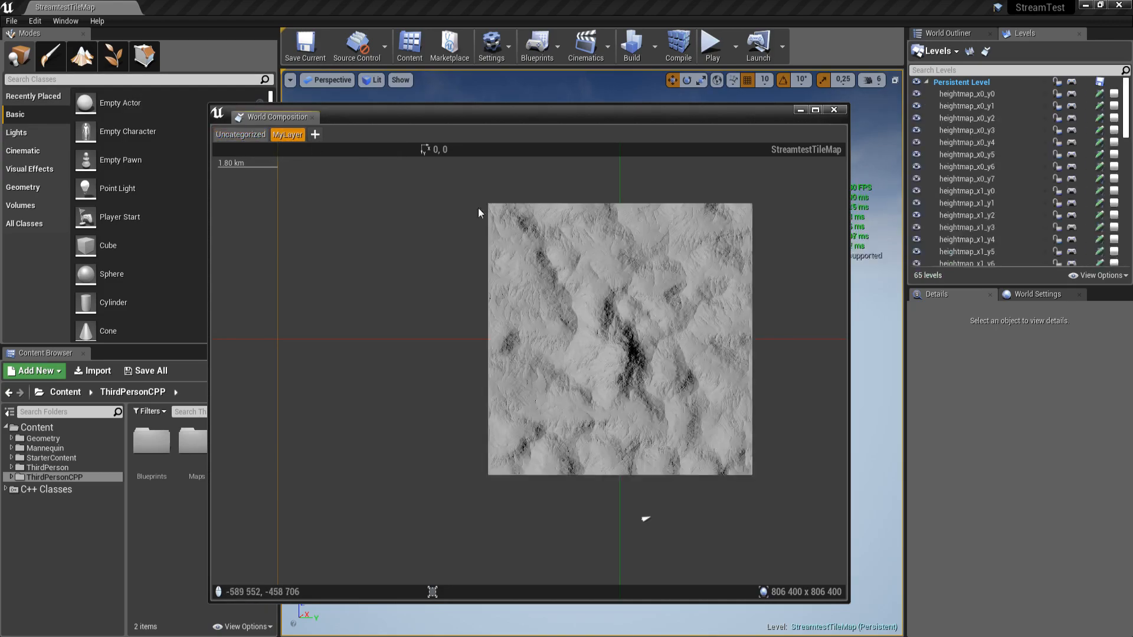
key("ctrl+shift+s")
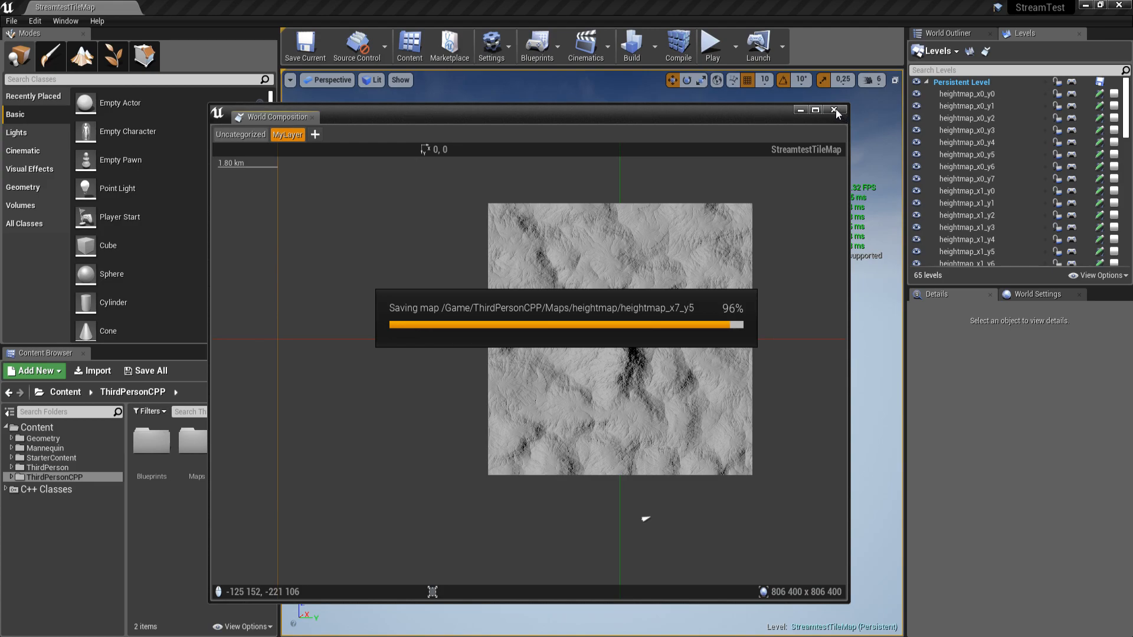
left_click(835, 109)
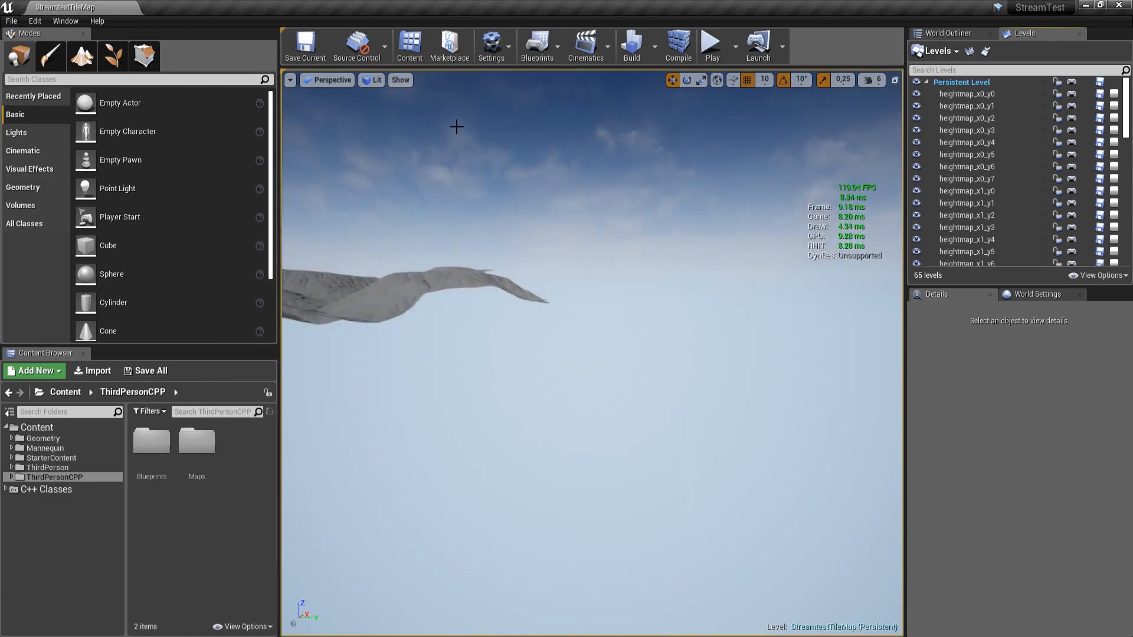
Turn off realtime rendering in the perspective viewport and fly the camera down close to the landscape
left_click(290, 80)
left_click(399, 103)
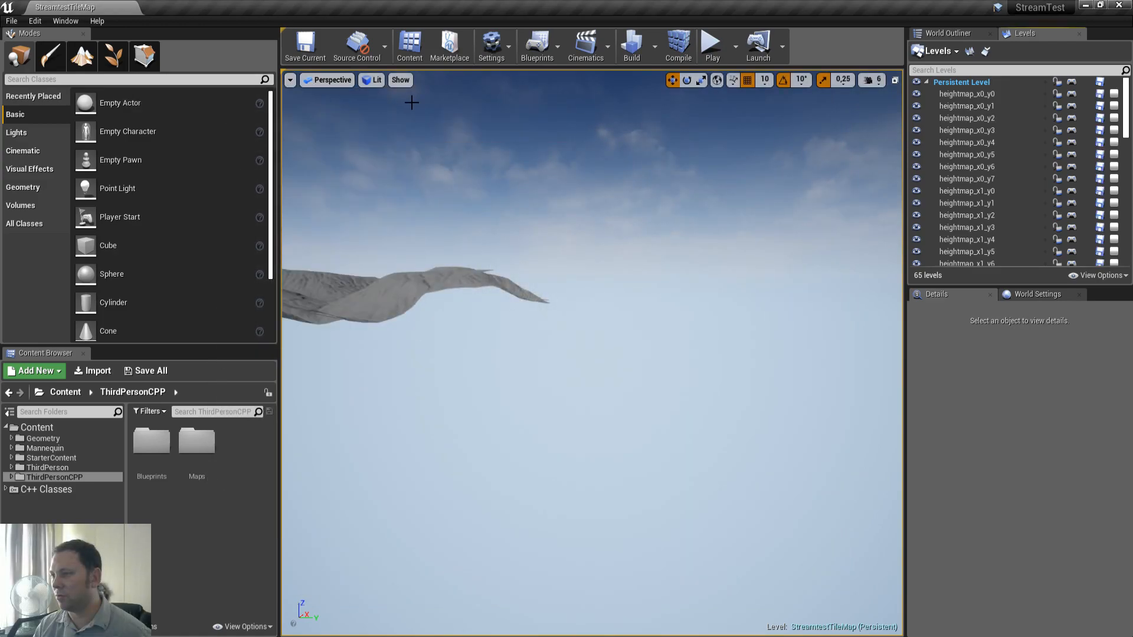
right_click_drag(592, 167, 473, 176)
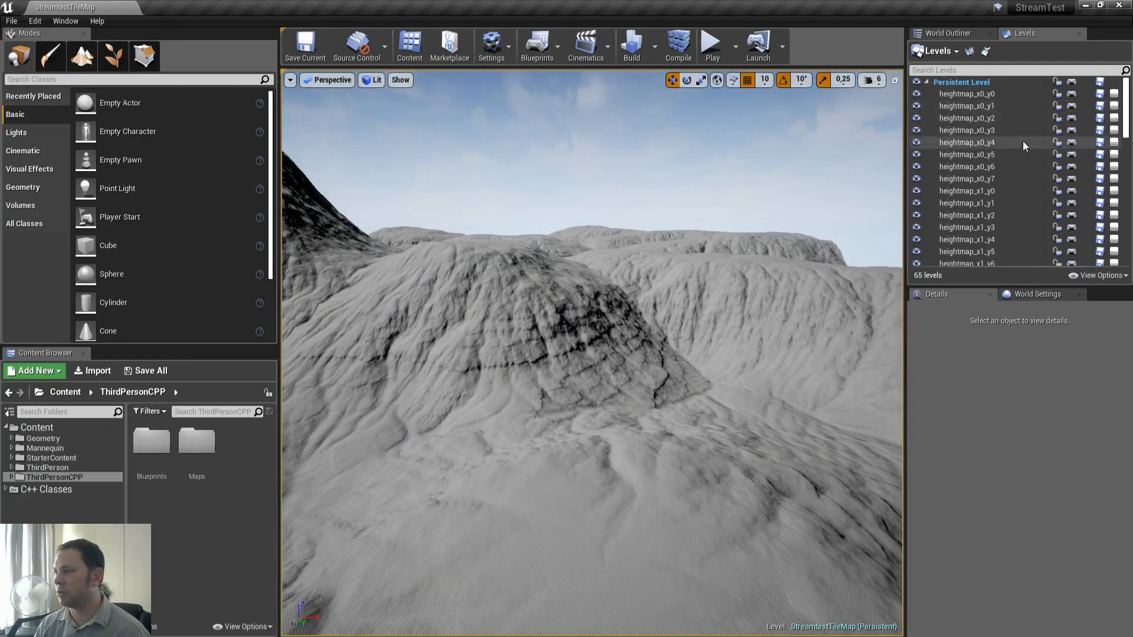
Inspect the Landscape actor's details and the Landscape mode's Sculpt and Manage tools, and return to Place mode
left_click(956, 34)
left_click(969, 112)
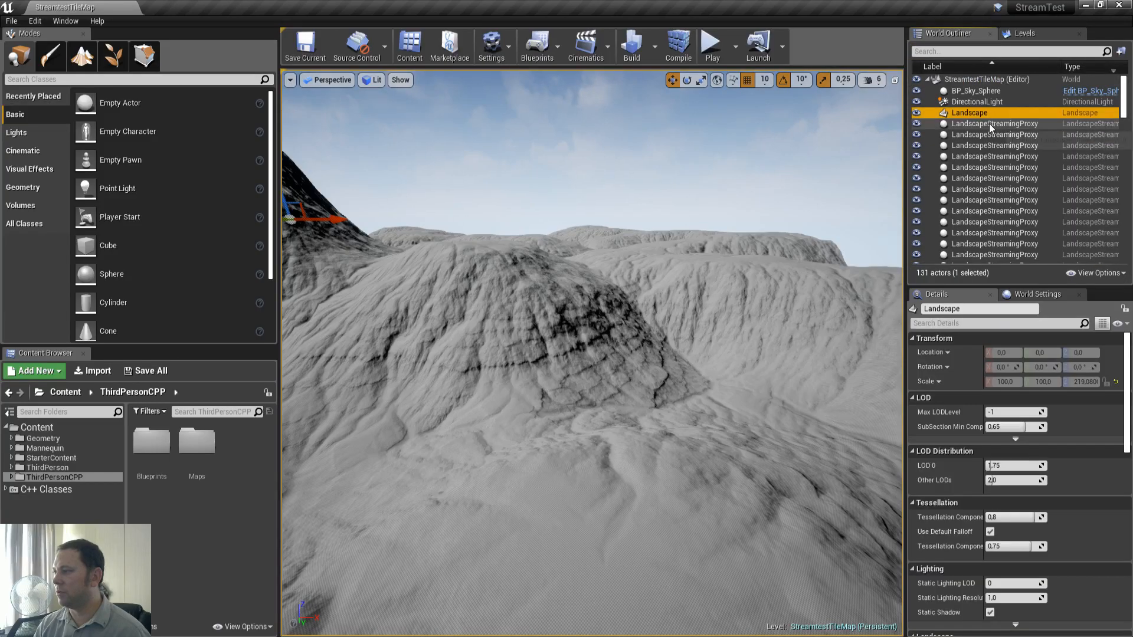
left_click(83, 58)
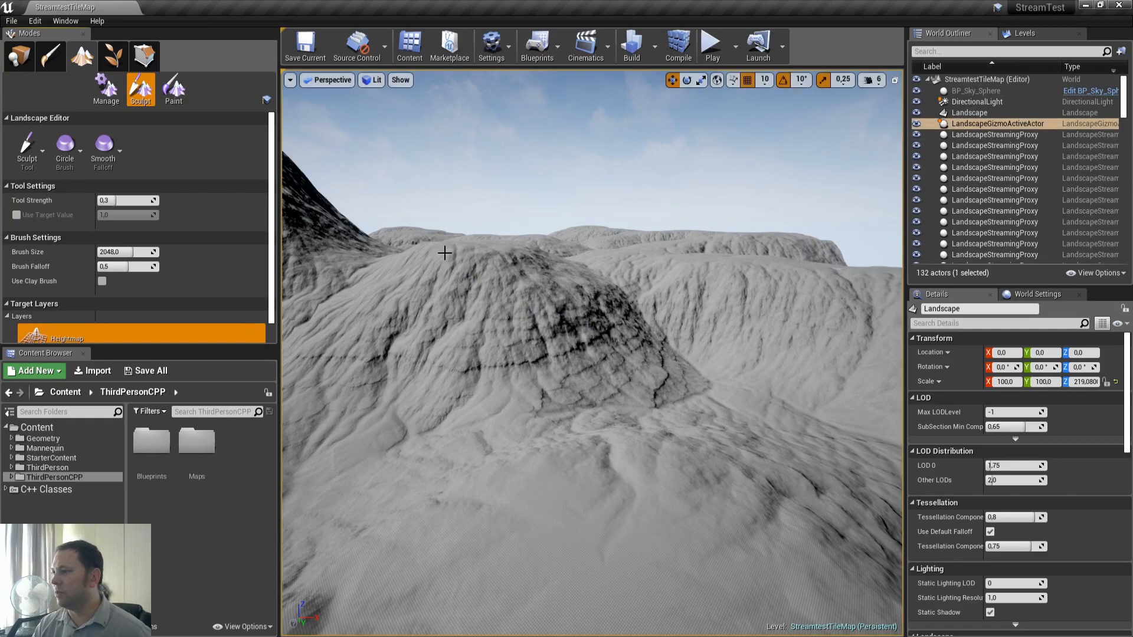
left_click(106, 89)
right_click_drag(699, 149, 521, 176)
left_click(521, 176)
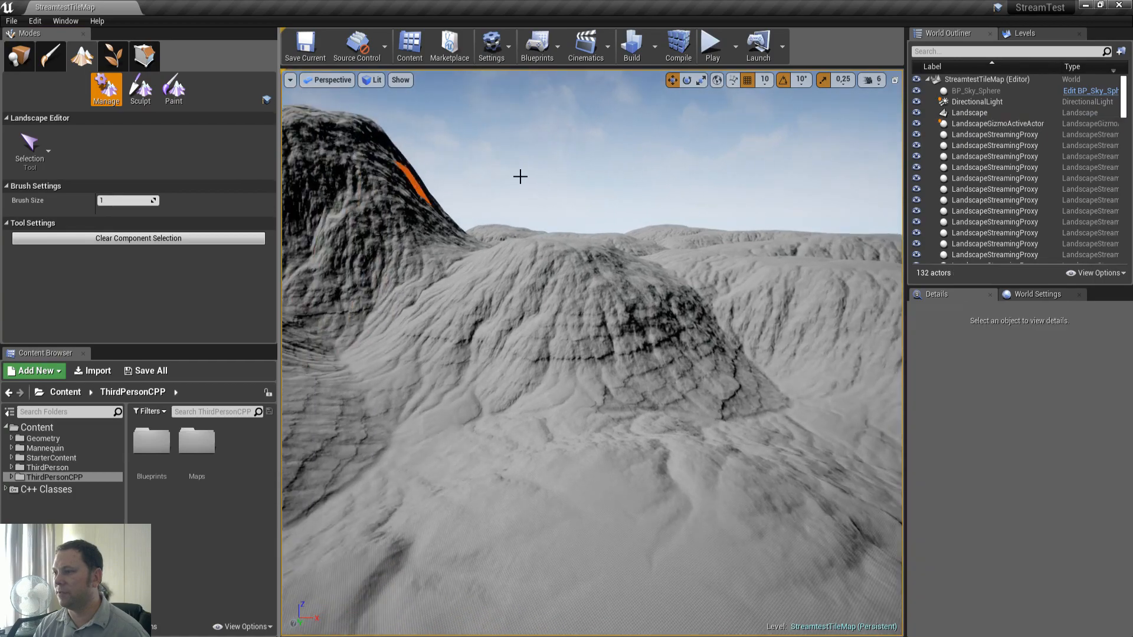
right_click_drag(628, 164, 548, 254)
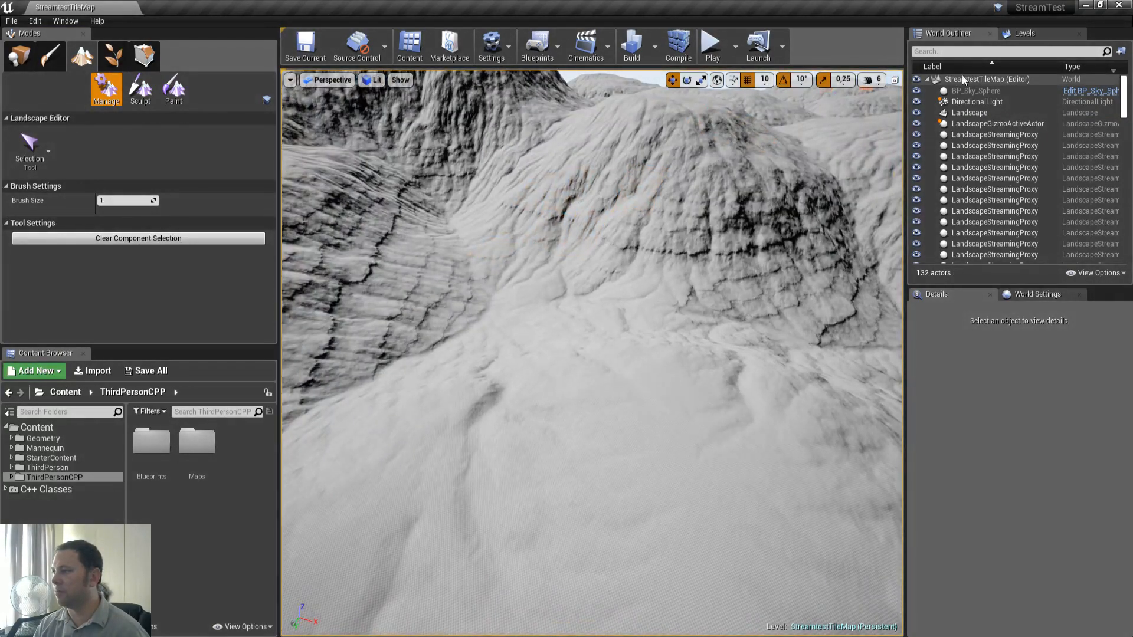
left_click(994, 146)
left_click(519, 220)
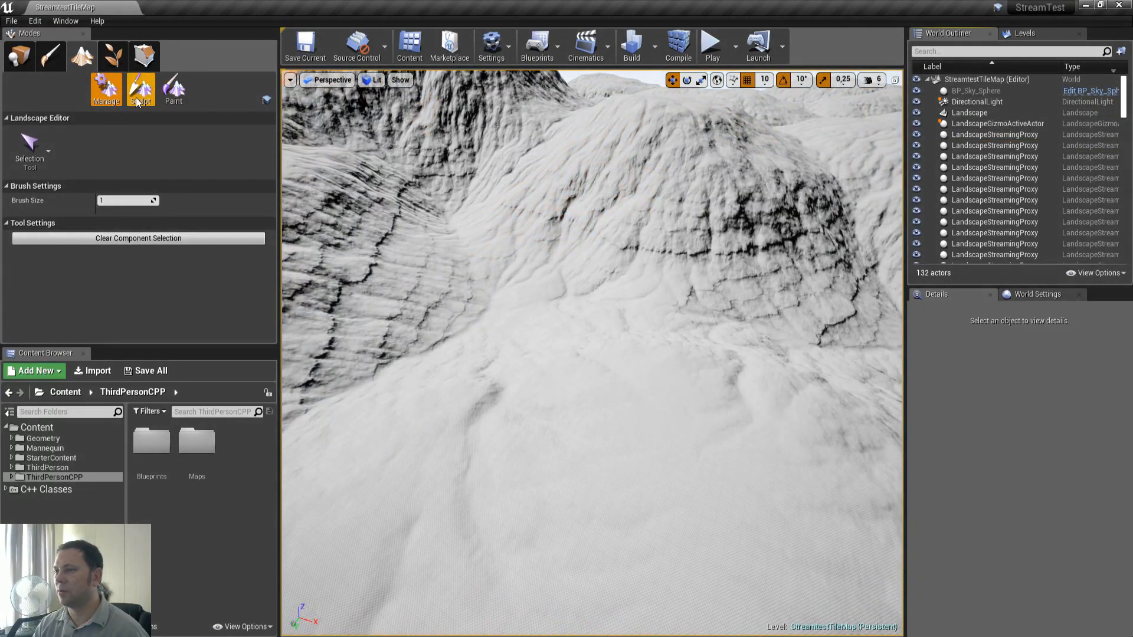
left_click(20, 57)
Fly to level ground facing the tall mountain and start a fullscreen play session there
right_click_drag(672, 194, 649, 200)
mouse_move(581, 214)
right_mouse_down()
mouse_move(658, 188)
mouse_move(586, 214)
right_mouse_up()
key("w")
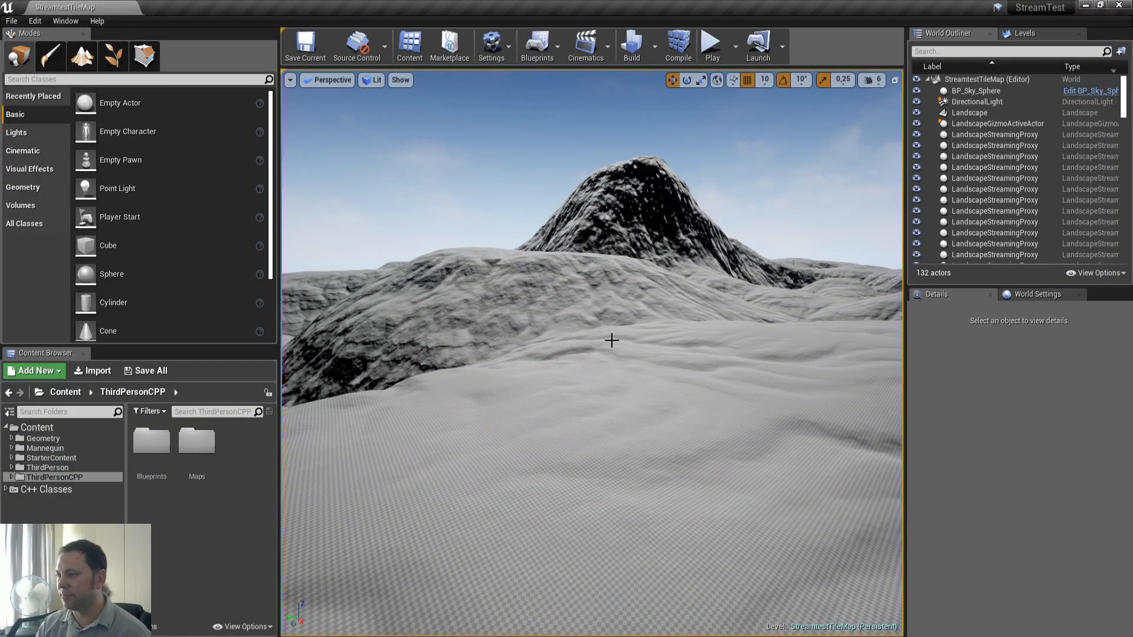
key("alt+p")
key("F11")
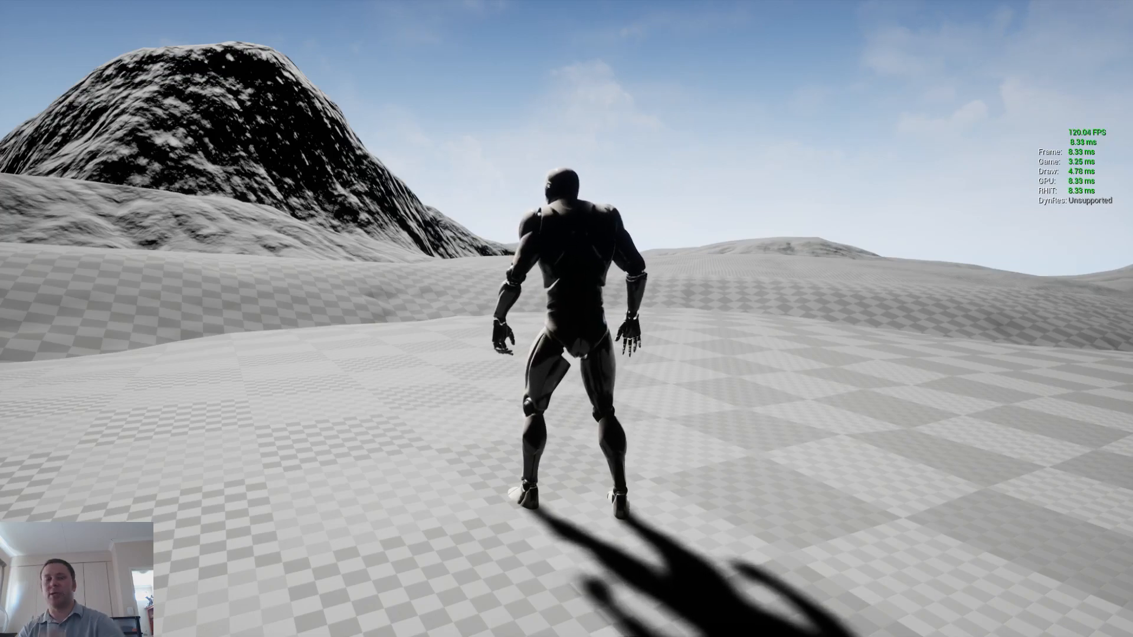
Run the character across the landscape in several directions to check the frame rate and the distant terrain tiles
key("w")
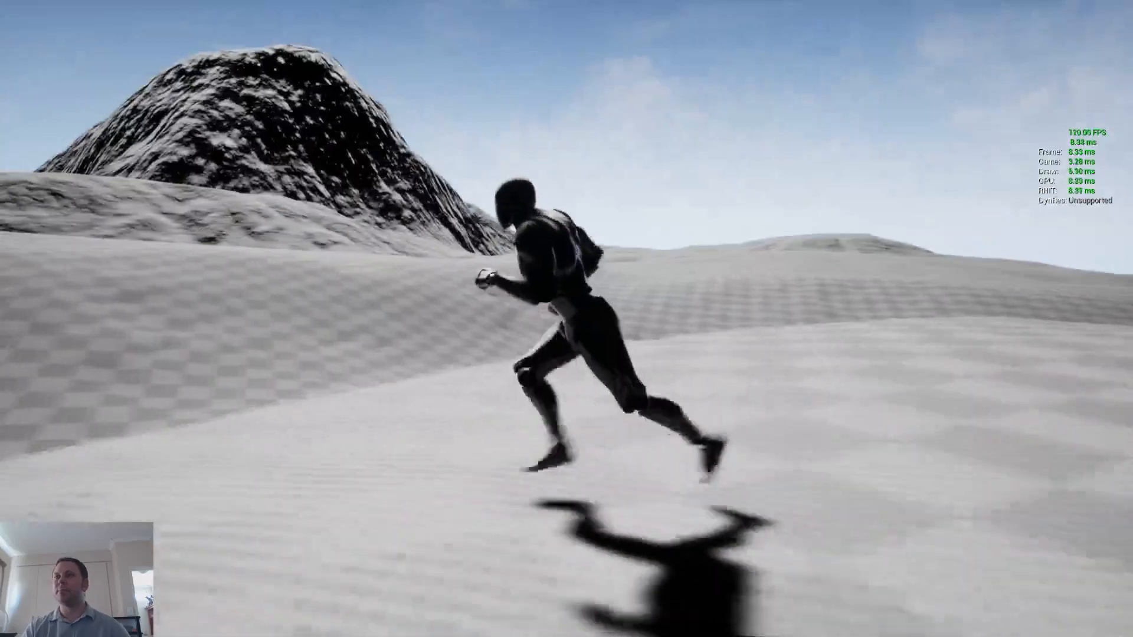
key("w")
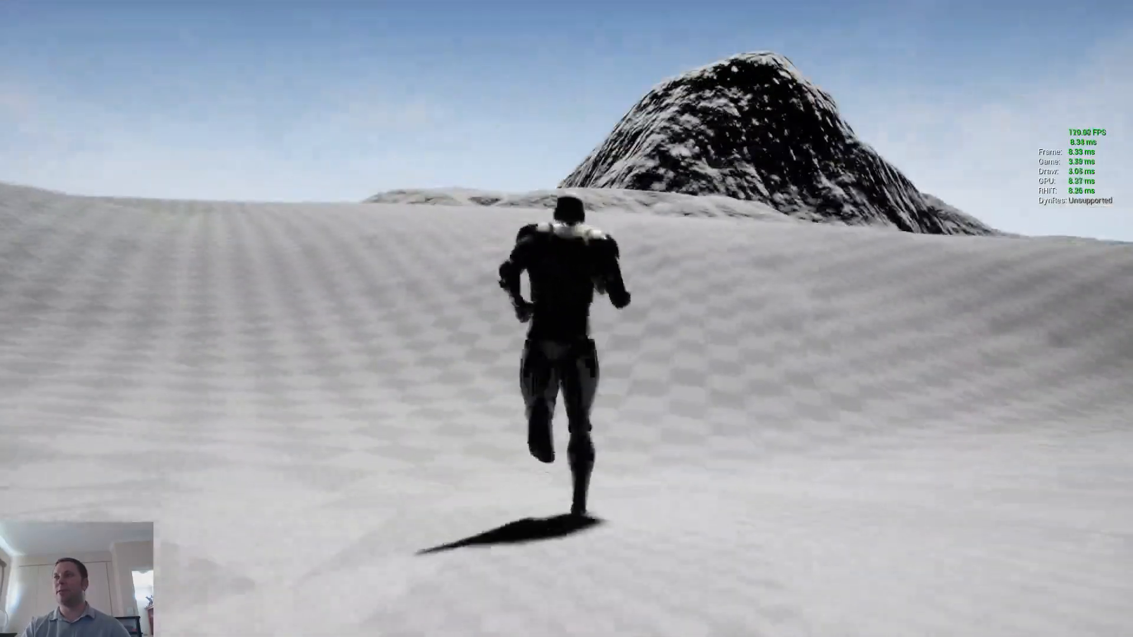
key("a")
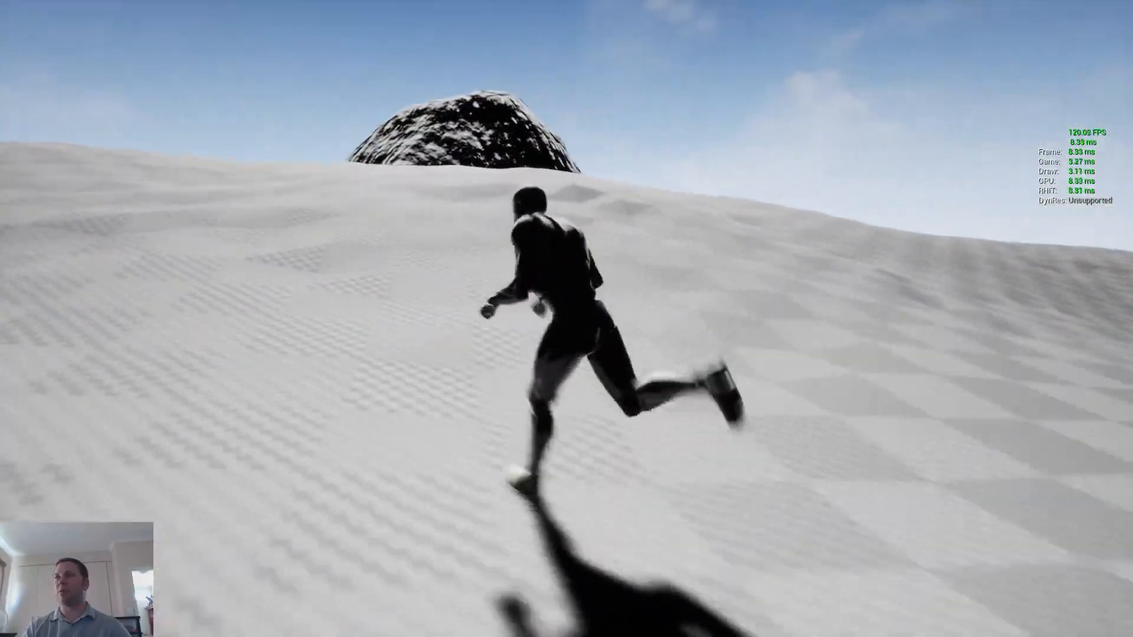
key("w")
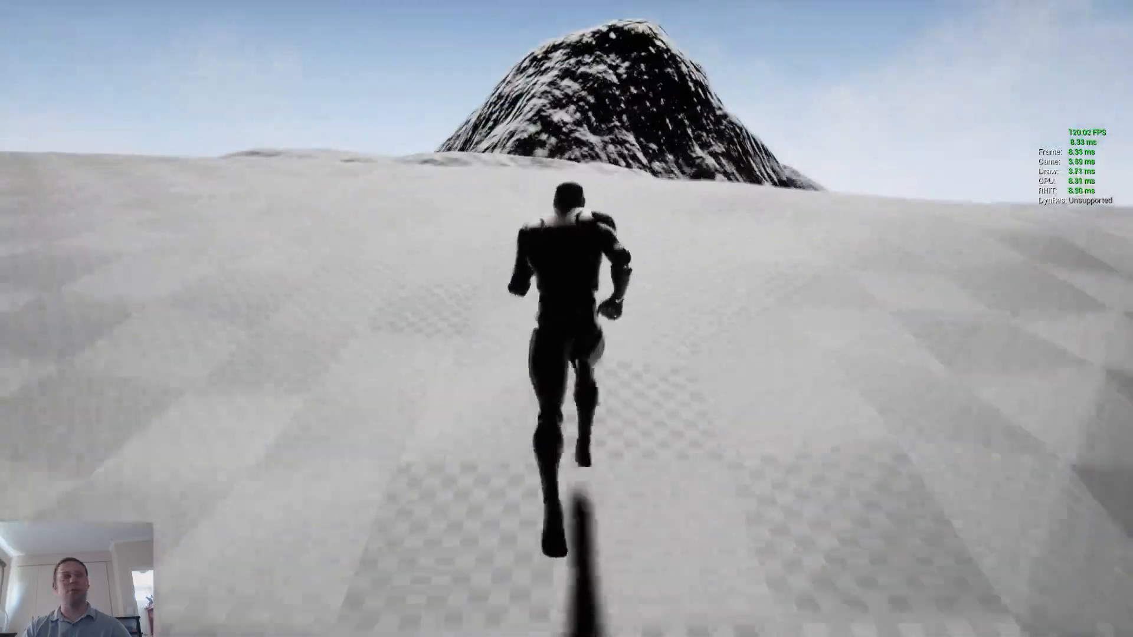
key("w")
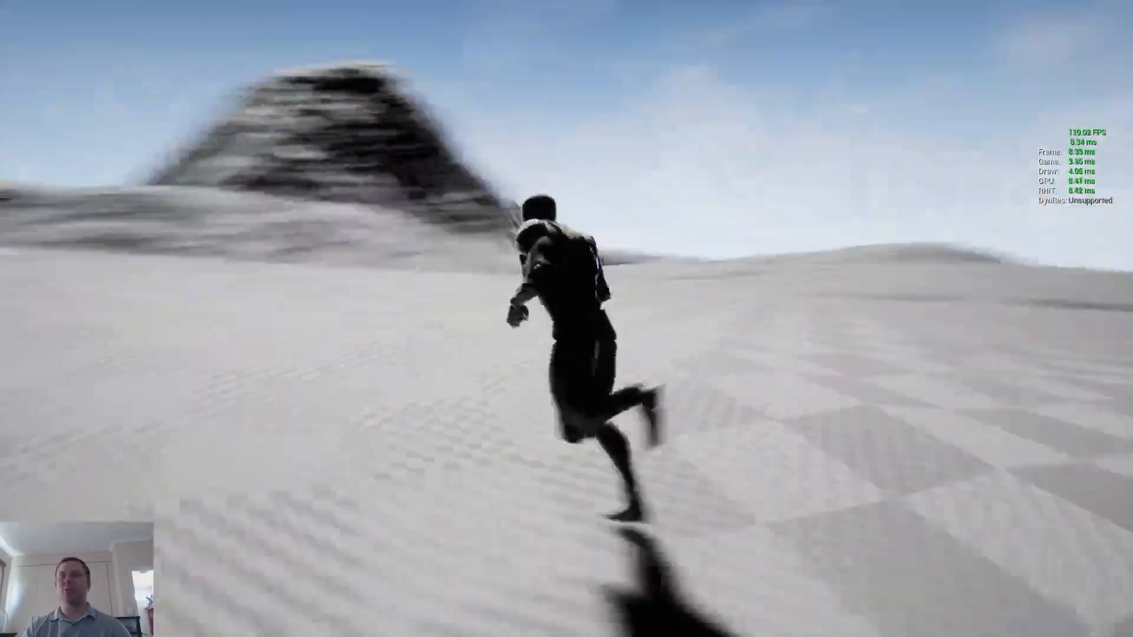
key("a")
key("s")
key("w")
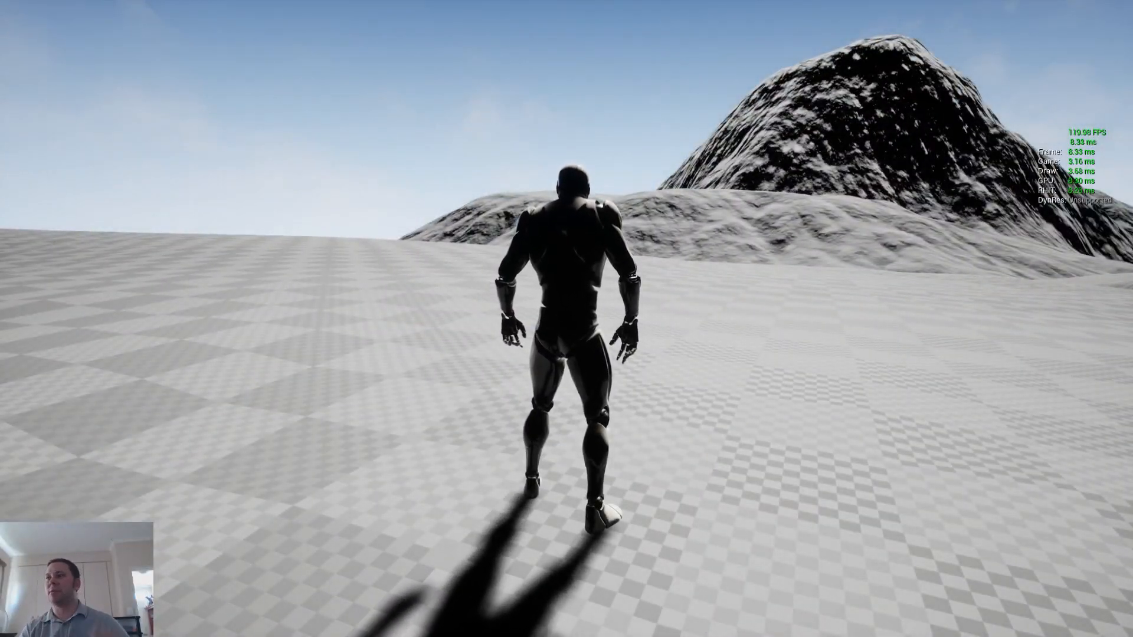
key("w")
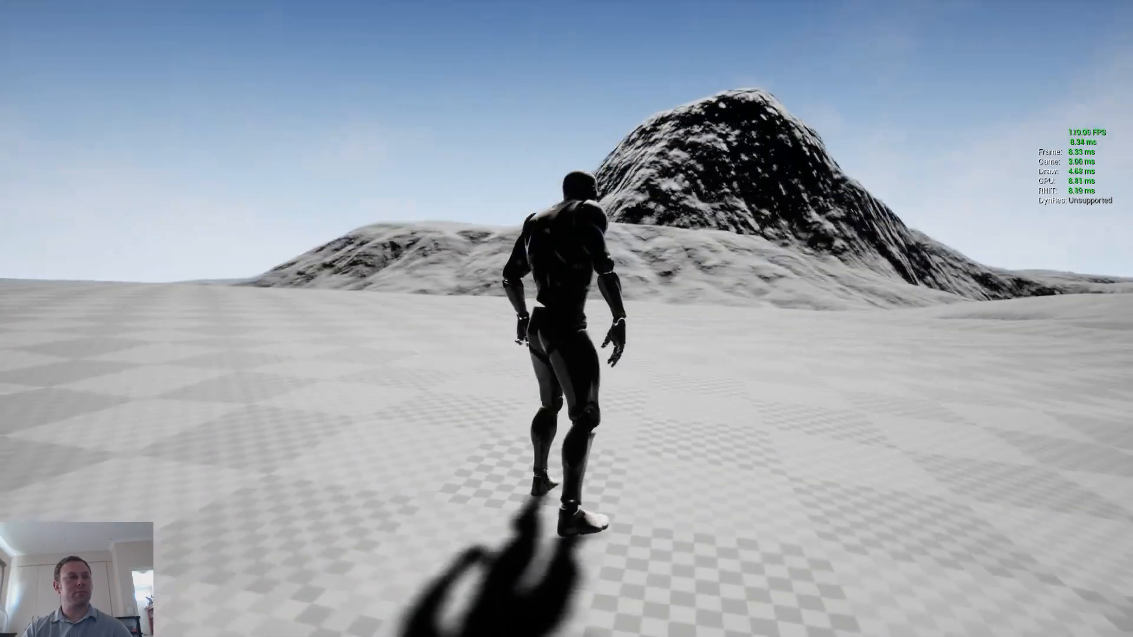
key("w")
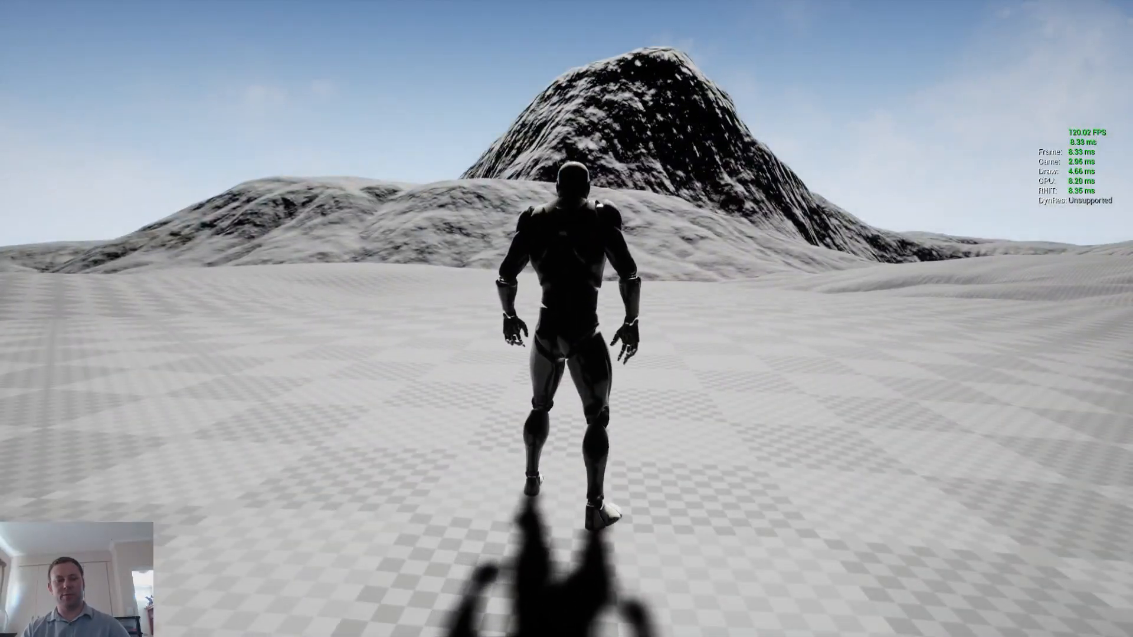
View the running landscape in wireframe, stop playing and switch the editor viewport to wireframe as well
key("F1")
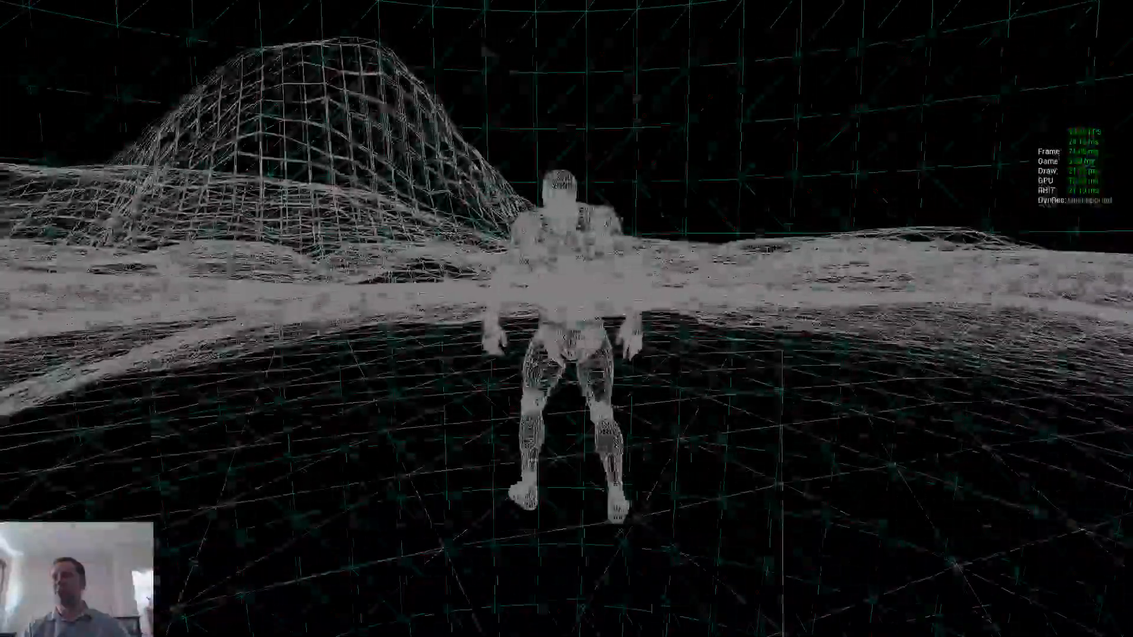
key("Escape")
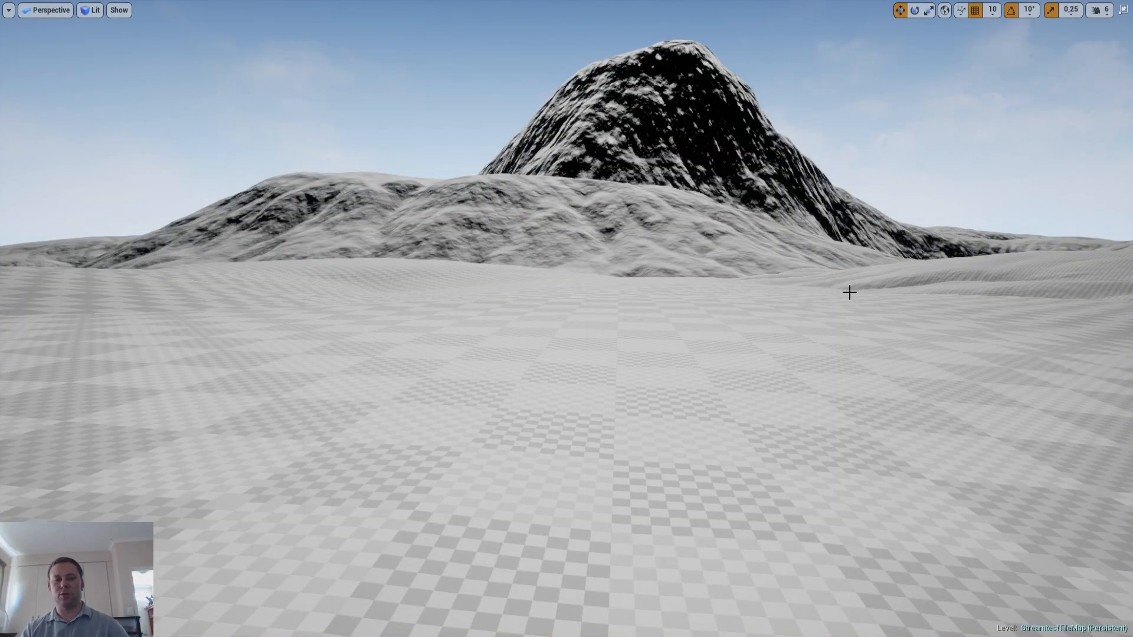
key("alt+2")
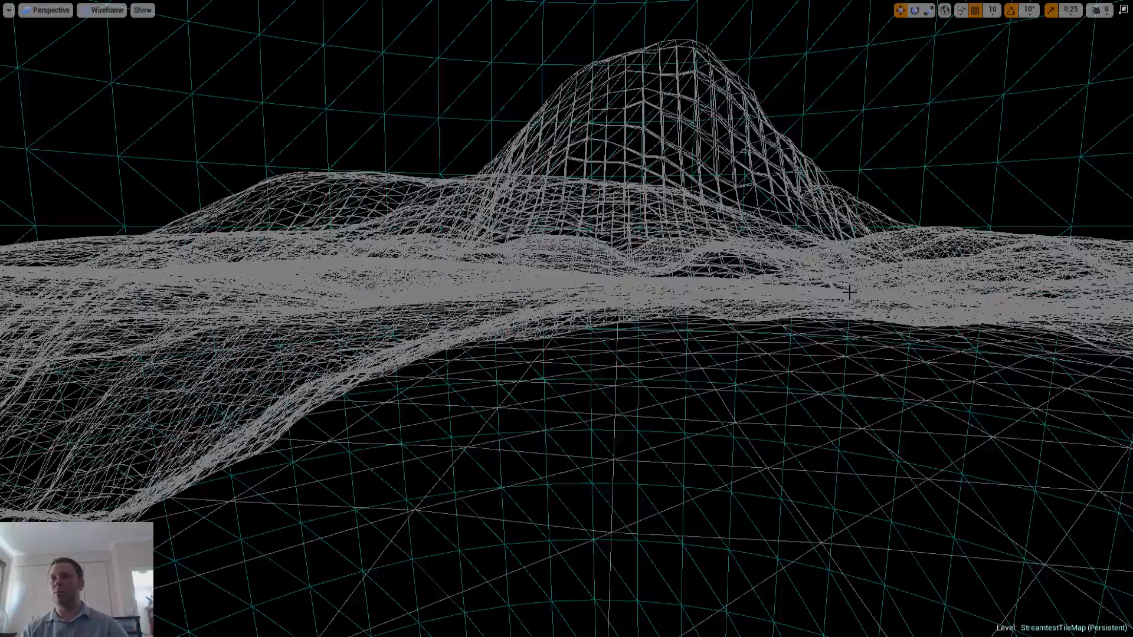